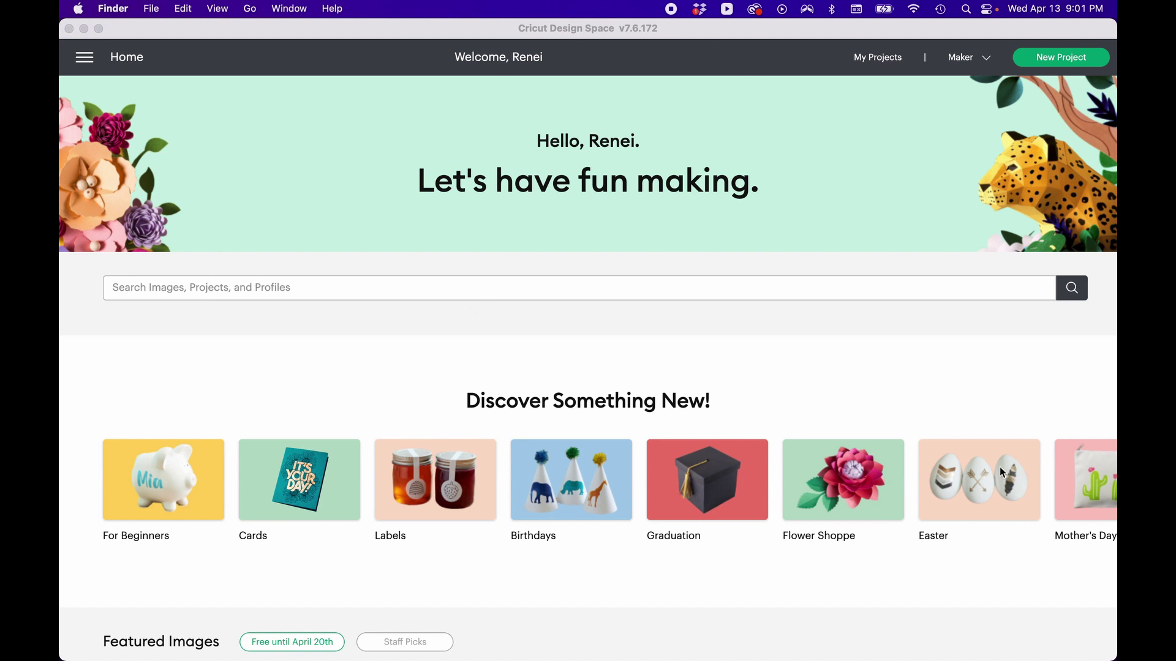
Start a new project and open the file browser for uploading an image.
click(1077, 62)
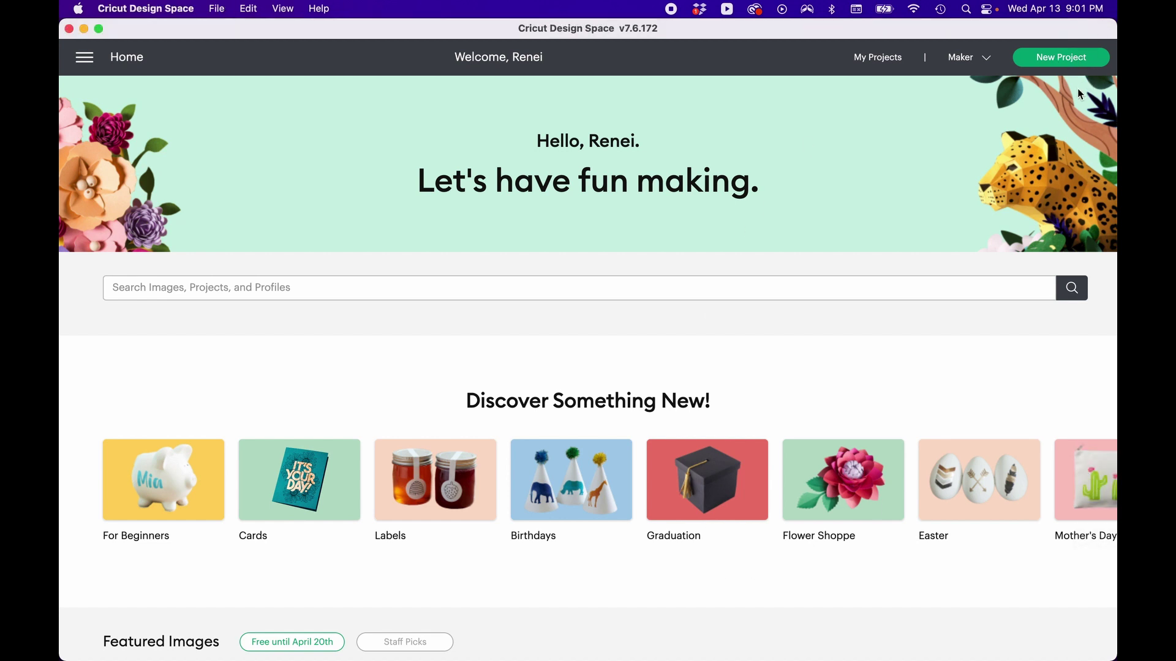
click(1074, 62)
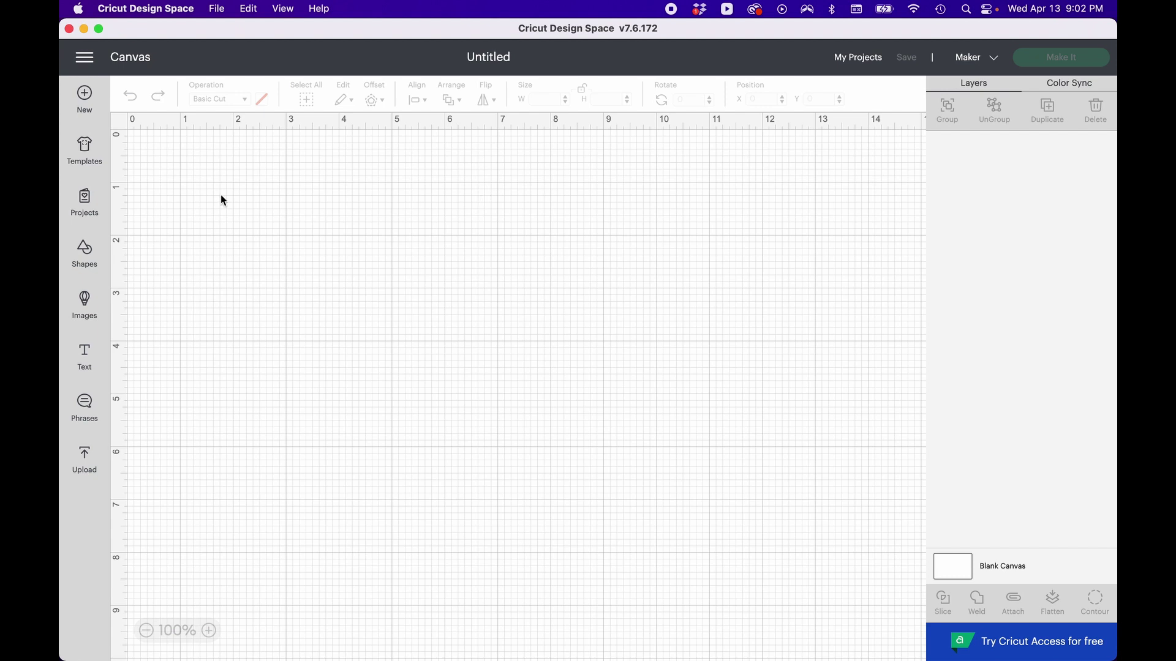
click(87, 470)
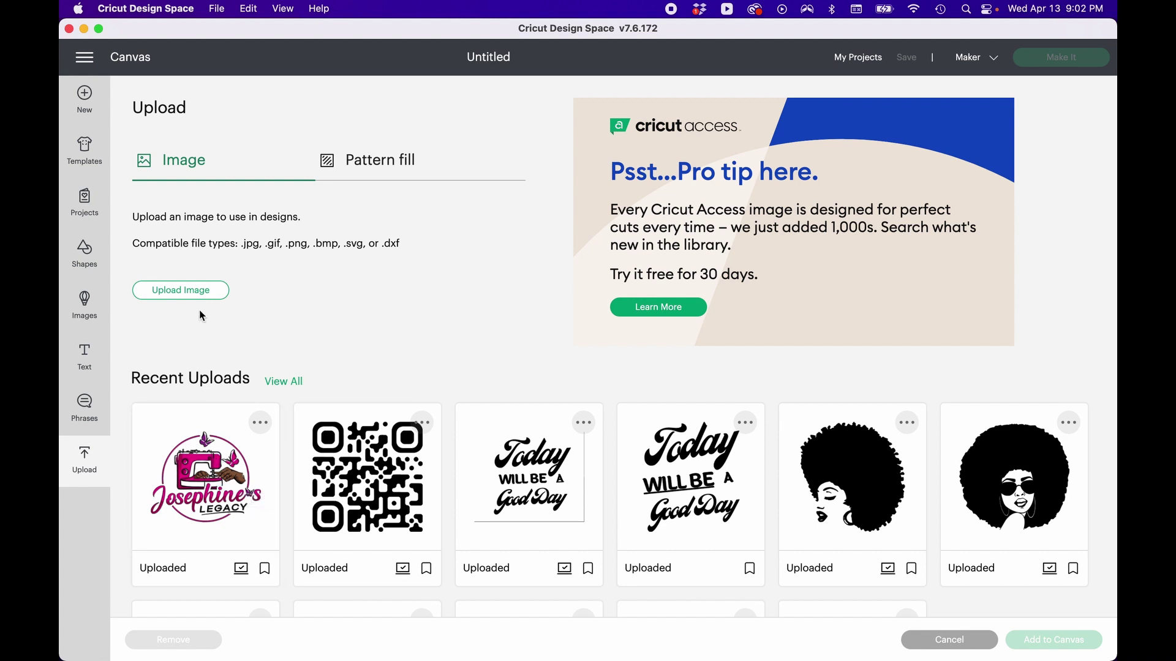
click(198, 292)
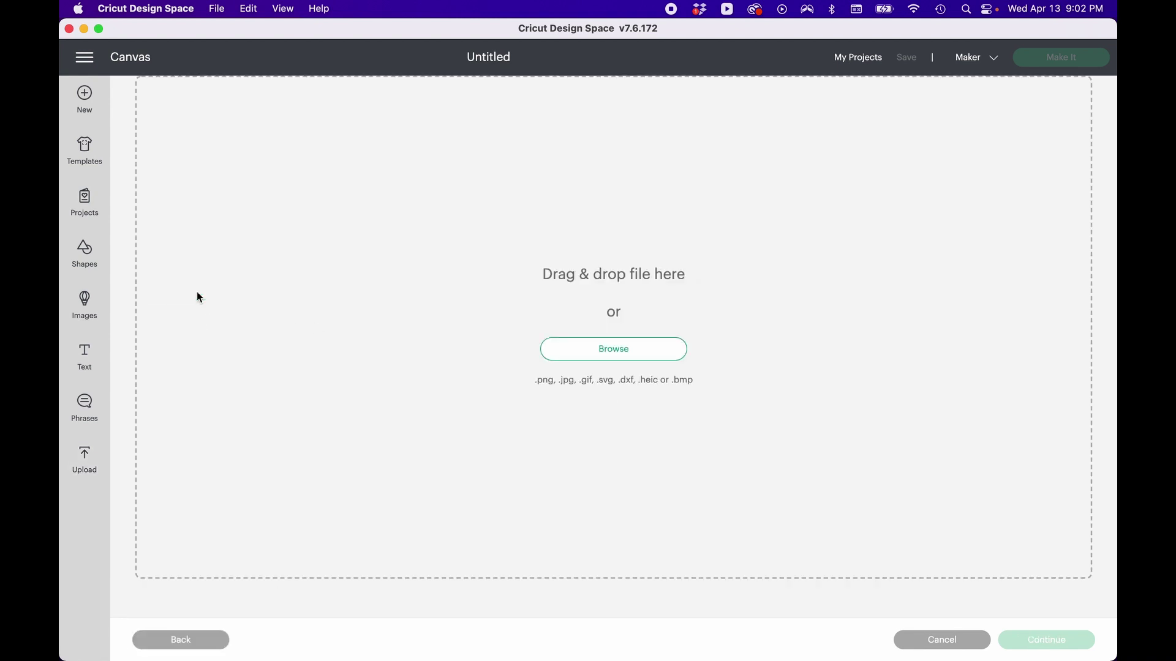
click(599, 347)
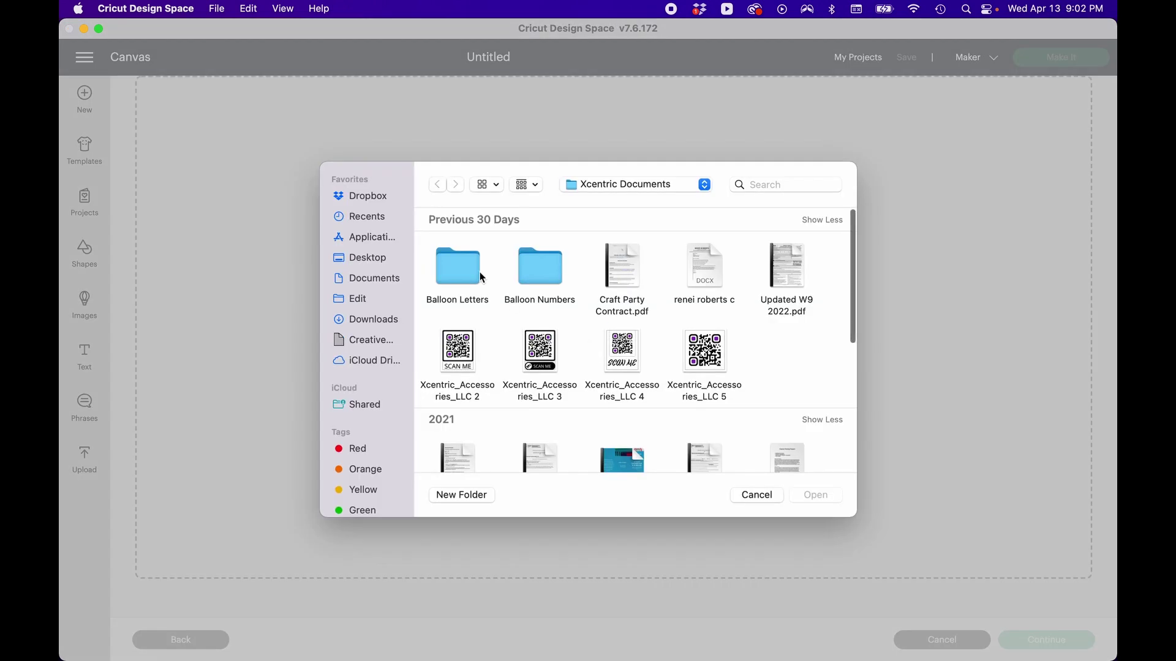
Load the logo image IMG_5495.JPG from the Downloads folder.
scroll(644, 336, down, 3)
scroll(587, 330, up, 3)
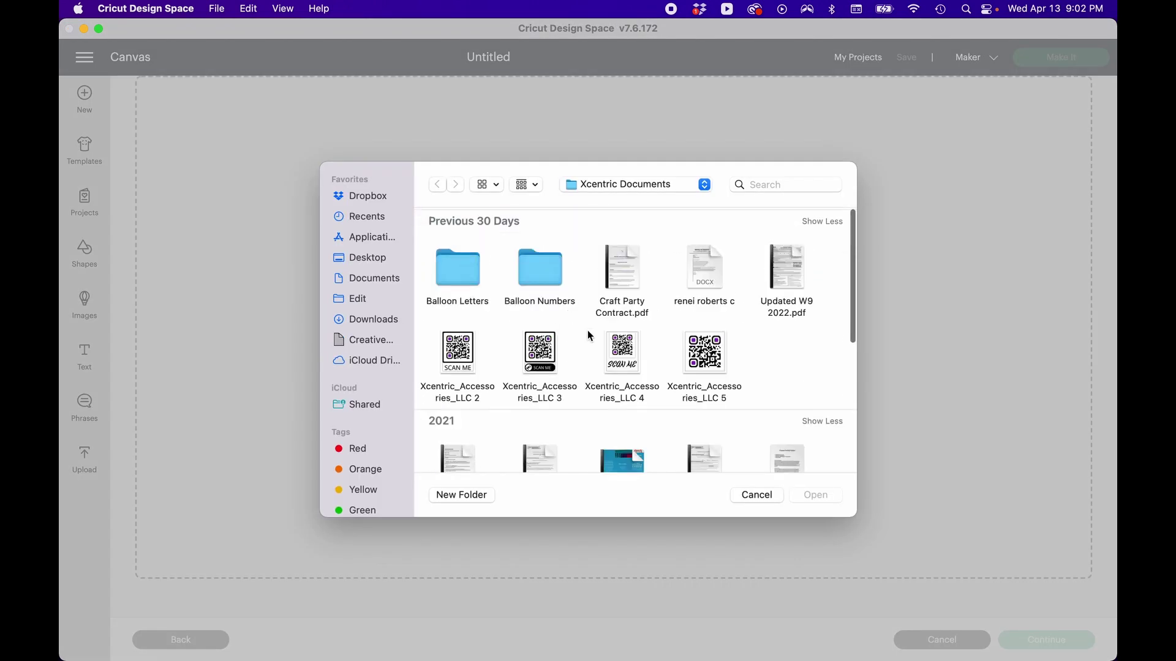
click(366, 319)
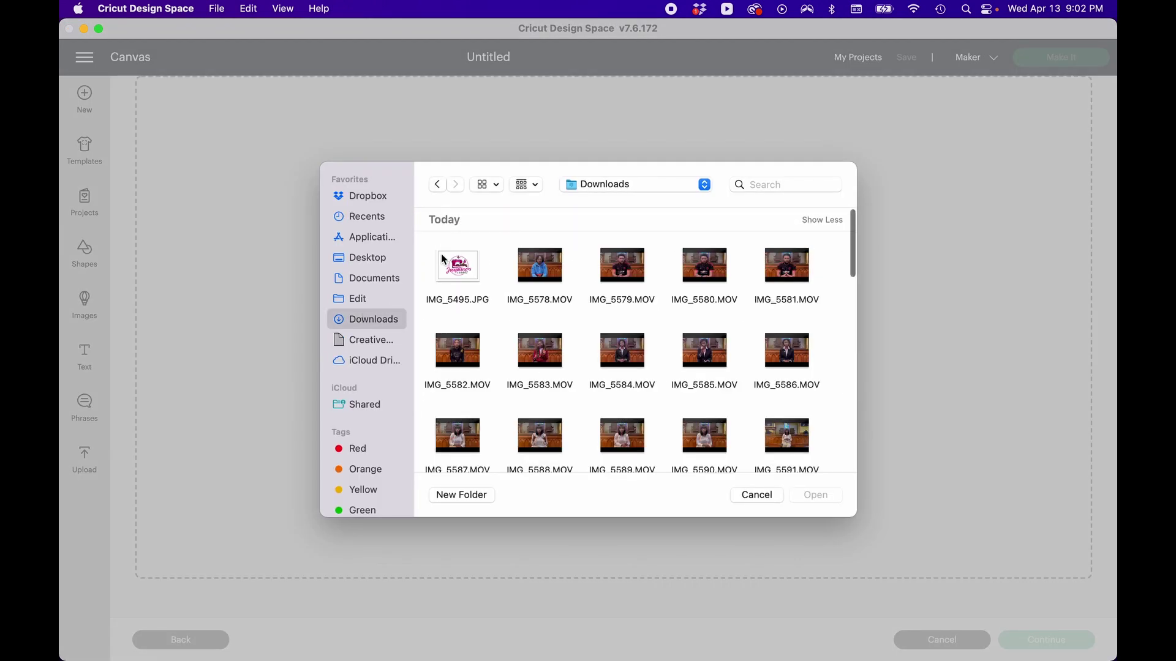
click(465, 267)
click(821, 495)
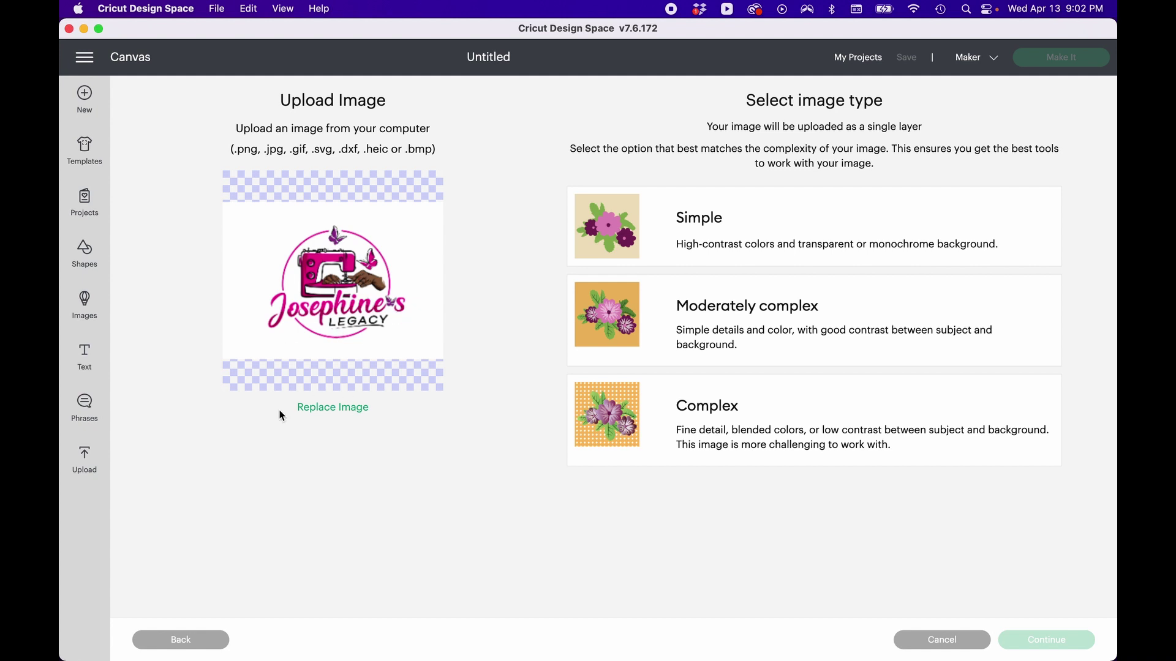
Compare the image types, choose Complex for the logo and continue to background removal.
click(644, 236)
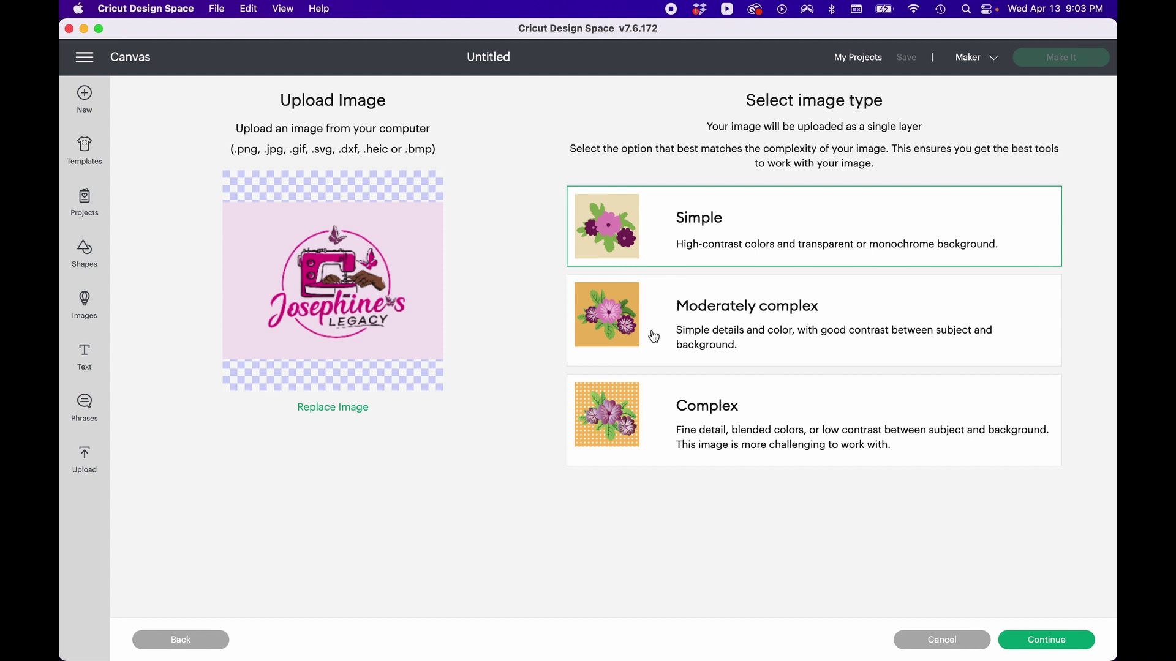
click(628, 343)
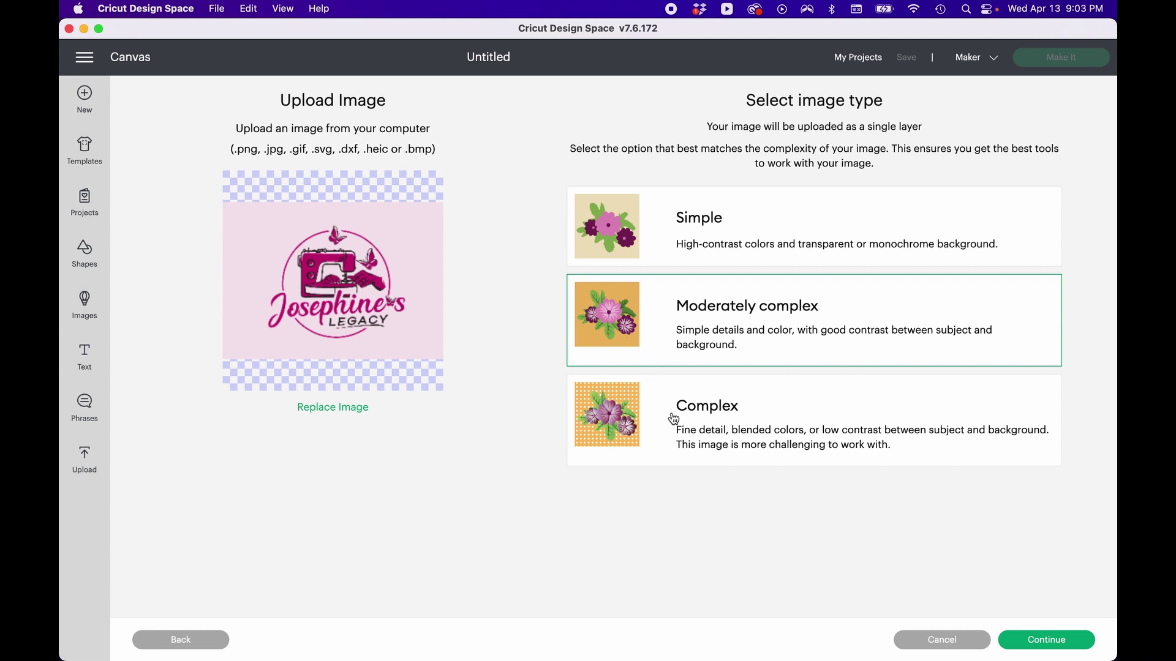
click(599, 432)
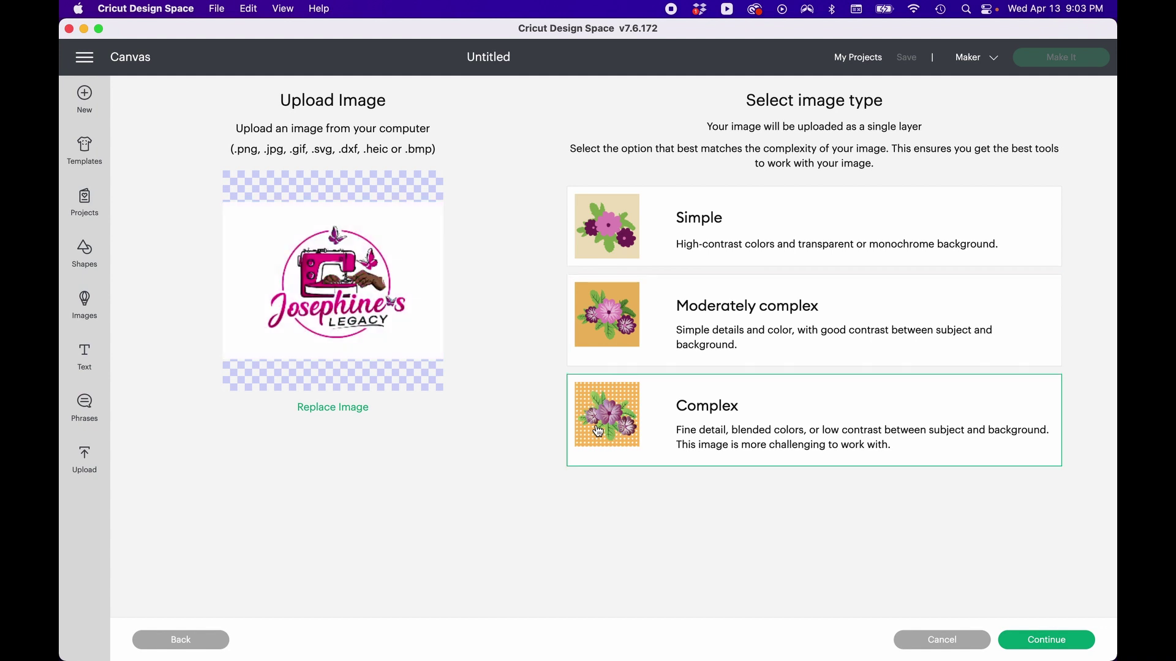
click(1025, 644)
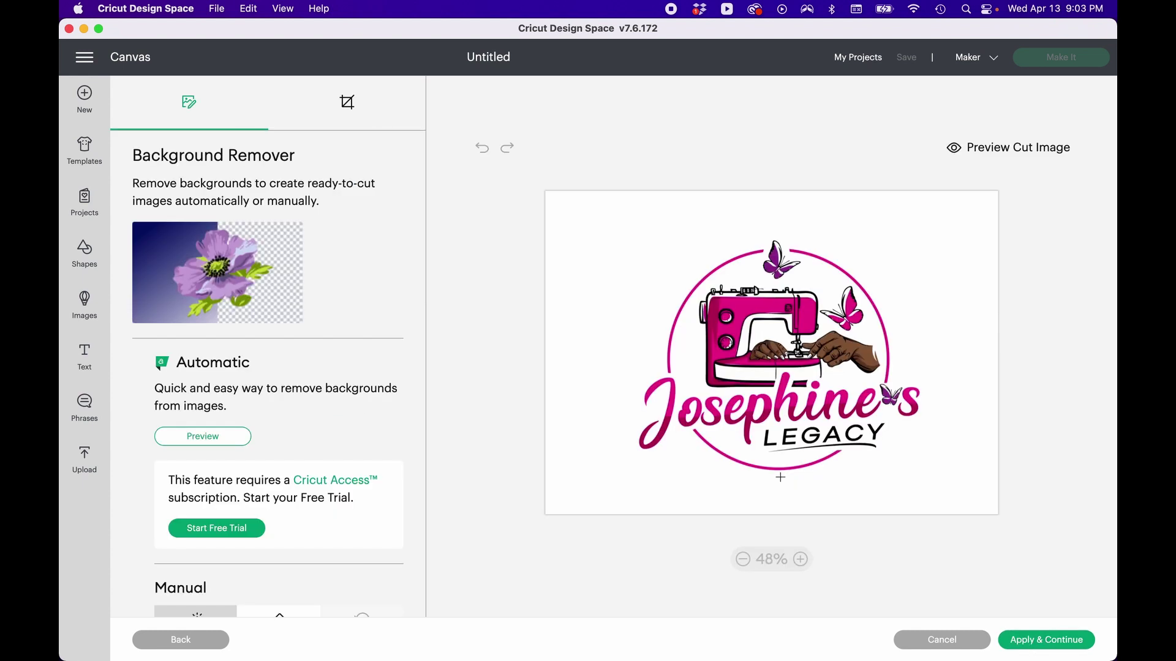
Remove the white background around the logo and inside the sewing machine's arch opening.
click(620, 277)
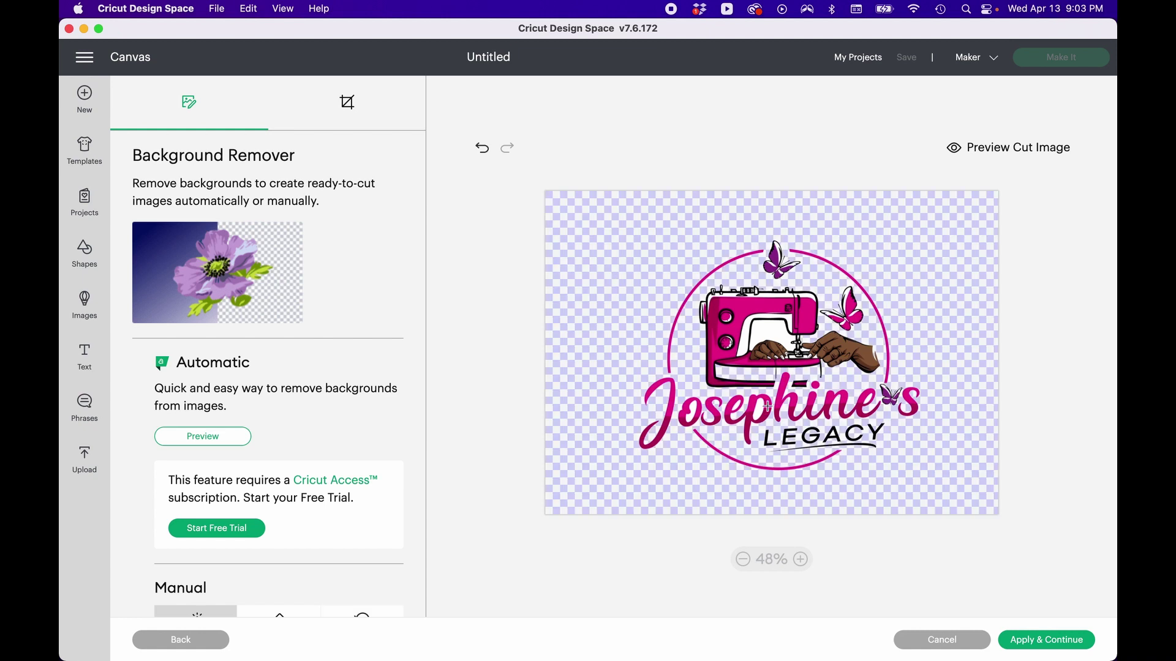
click(801, 560)
click(801, 559)
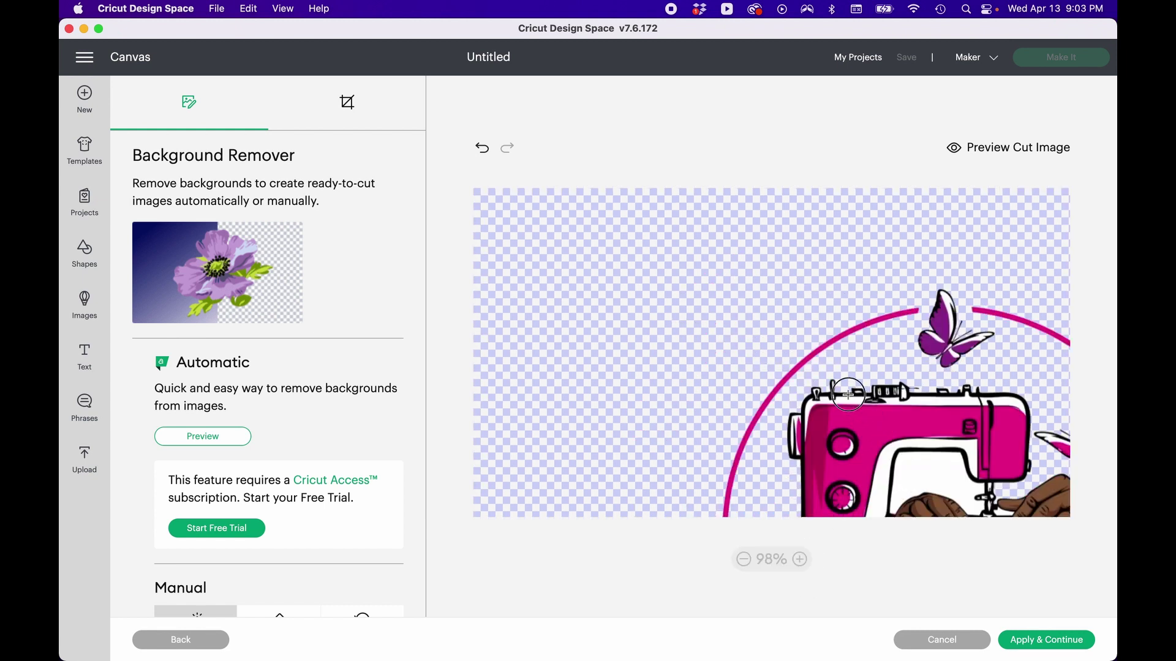
scroll(703, 331, down, 4)
scroll(704, 331, right, 4)
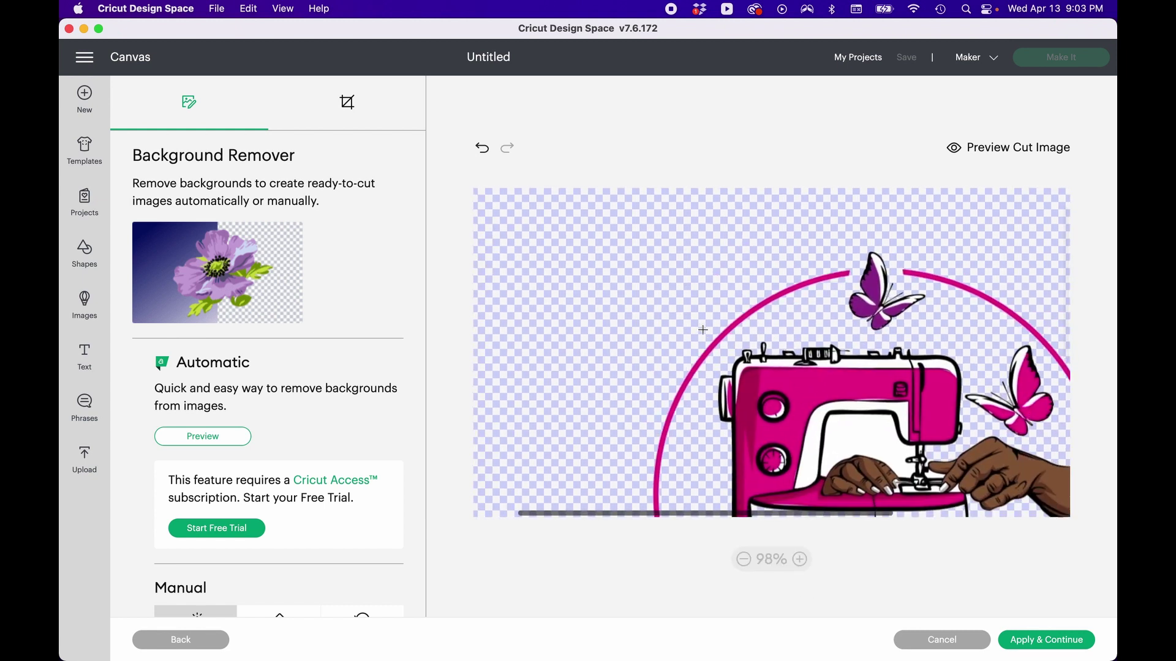
scroll(702, 331, right, 3)
scroll(701, 331, down, 1)
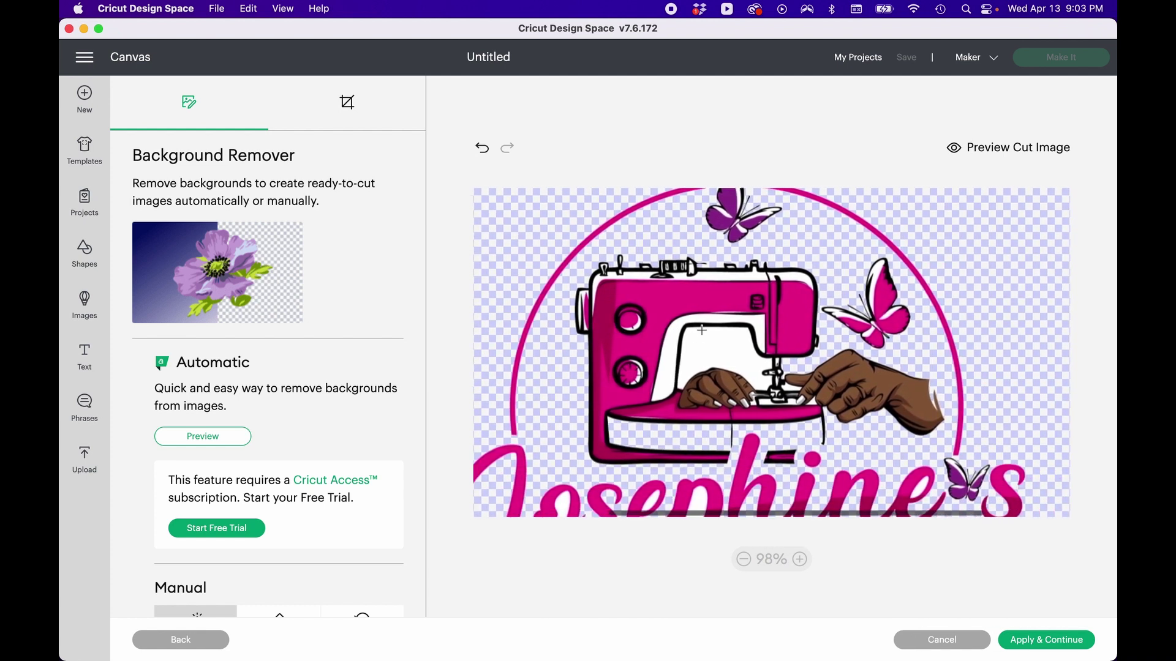
scroll(702, 331, left, 2)
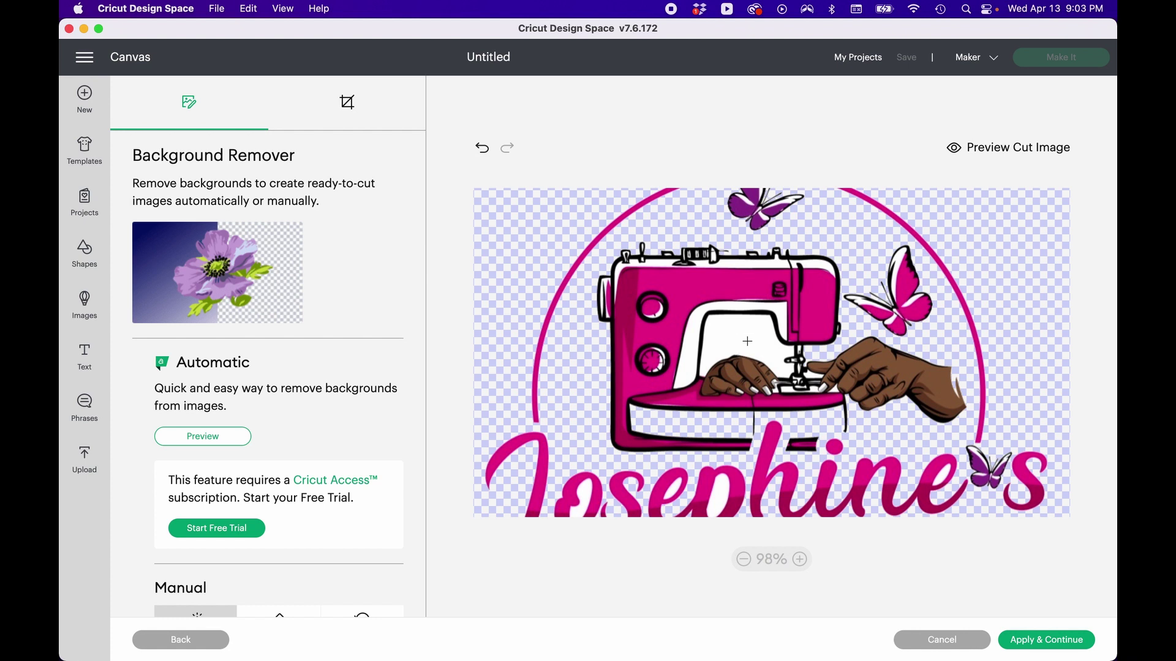
scroll(764, 403, down, 4)
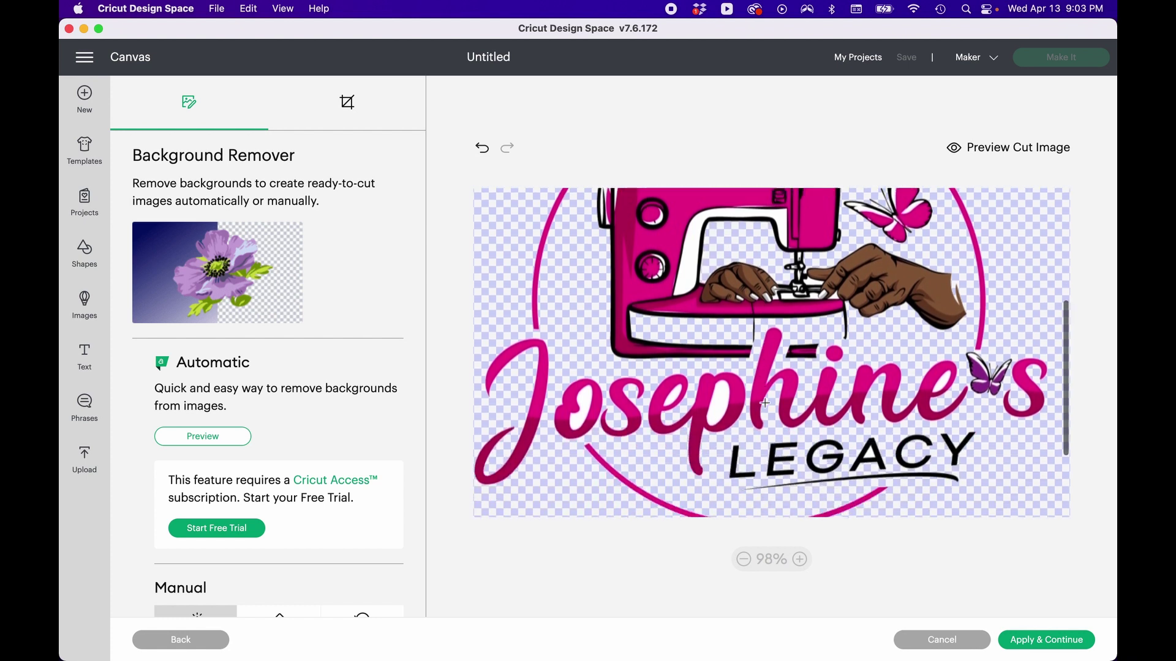
scroll(765, 403, down, 1)
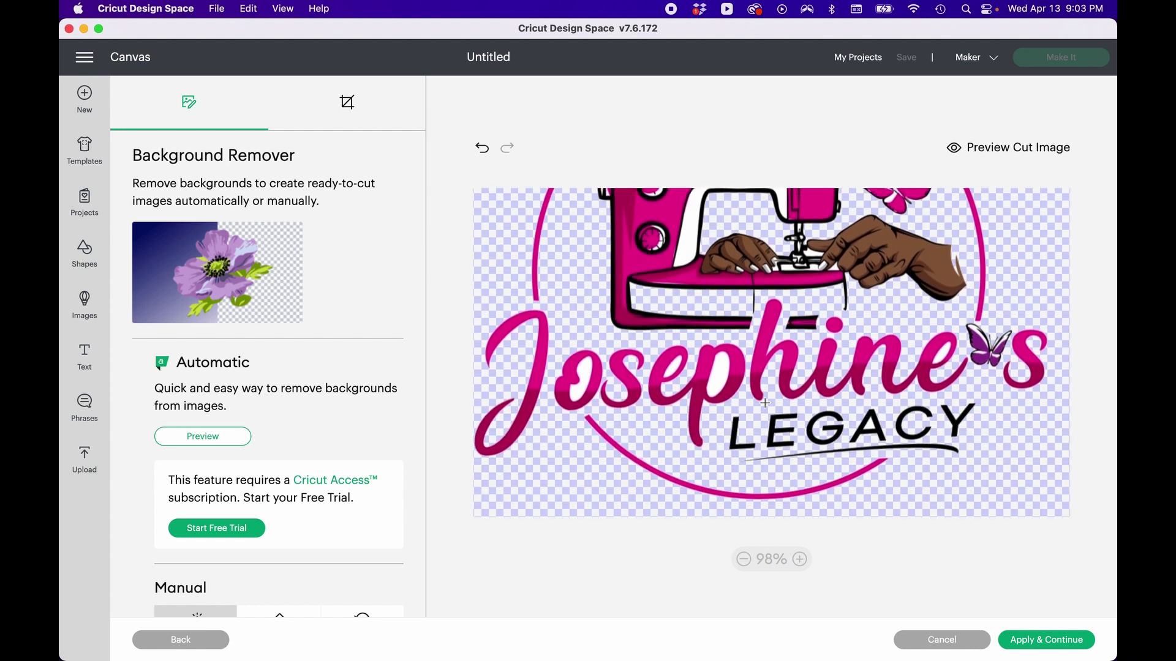
Remove the white areas enclosed by the letters "o" and "p" in the logo's script lettering.
click(800, 559)
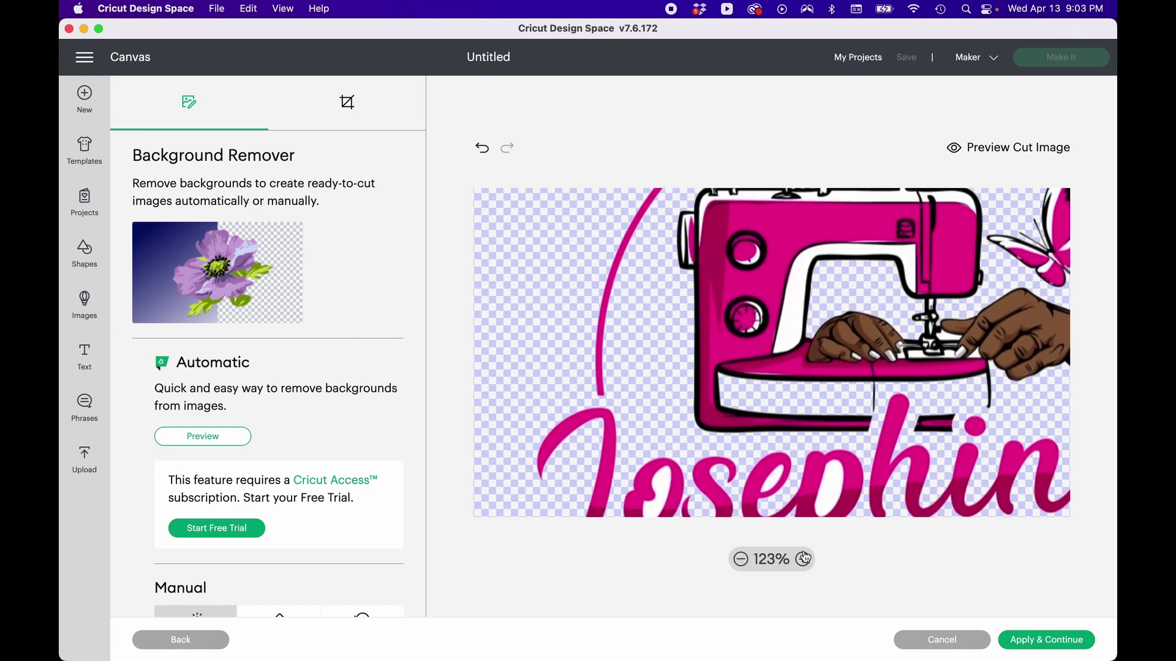
scroll(853, 430, down, 3)
scroll(853, 431, right, 2)
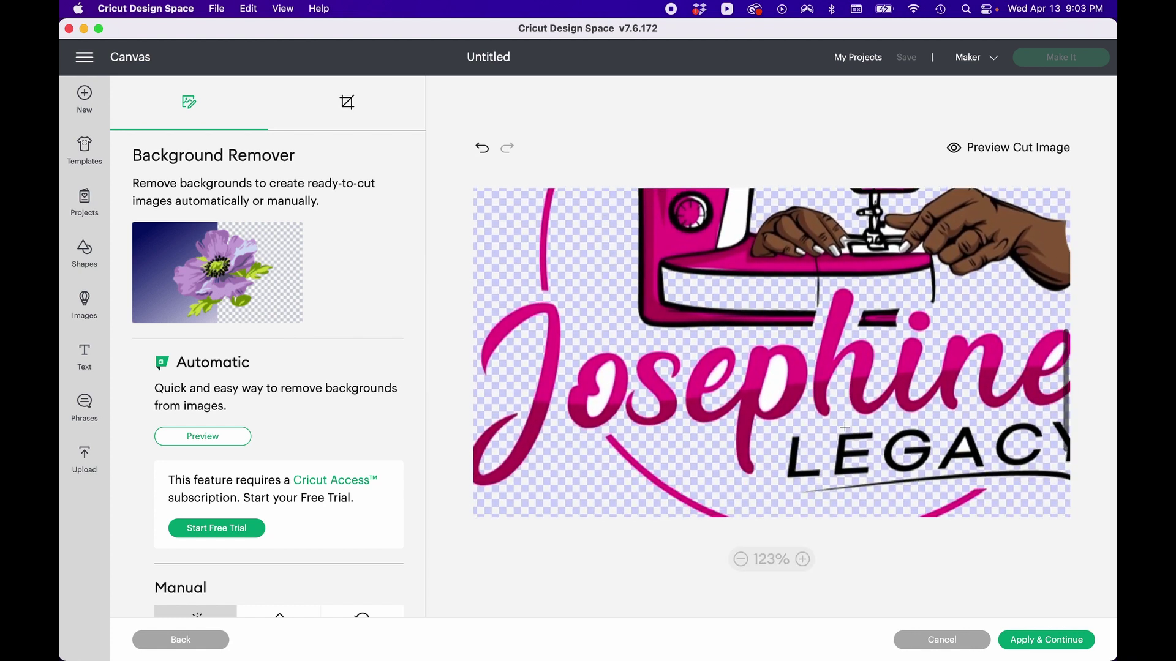
click(605, 381)
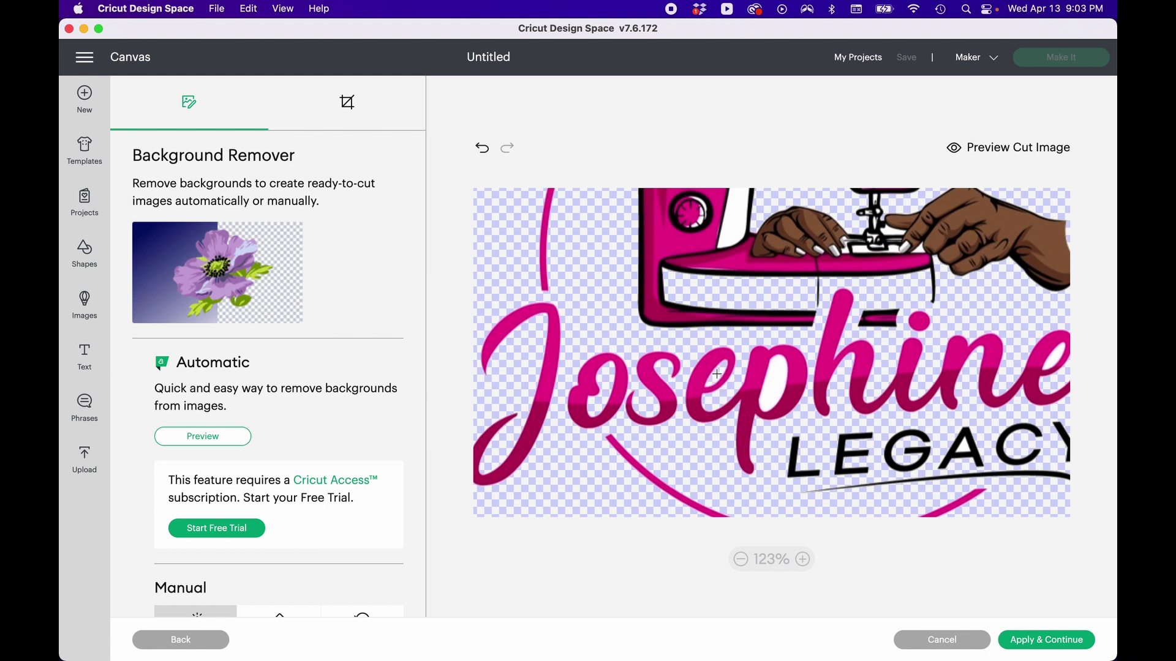
click(777, 381)
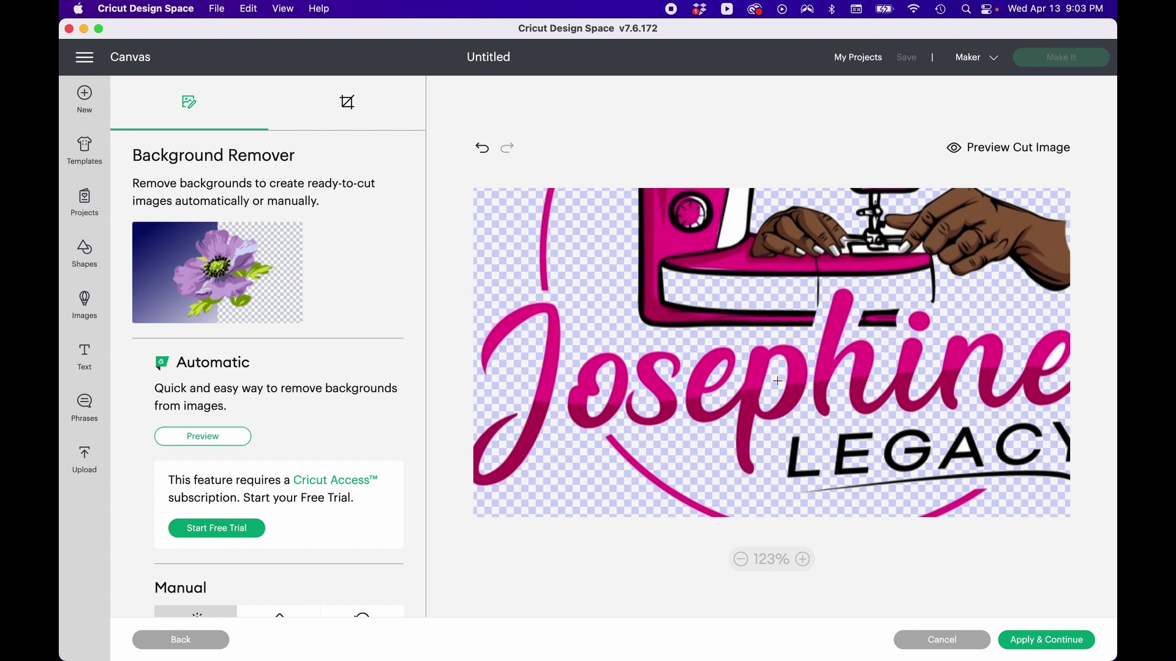
Examine the lettering, sewing machine, hands and butterflies up close for leftover white background, then view the whole logo.
scroll(777, 381, right, 3)
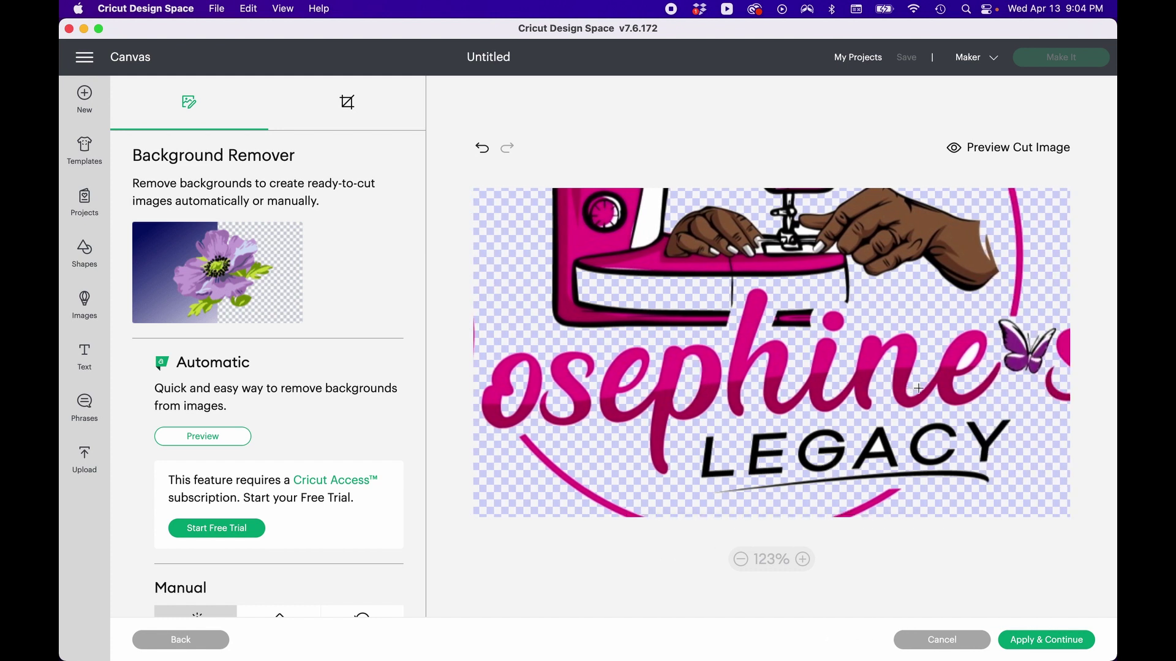
scroll(967, 360, right, 3)
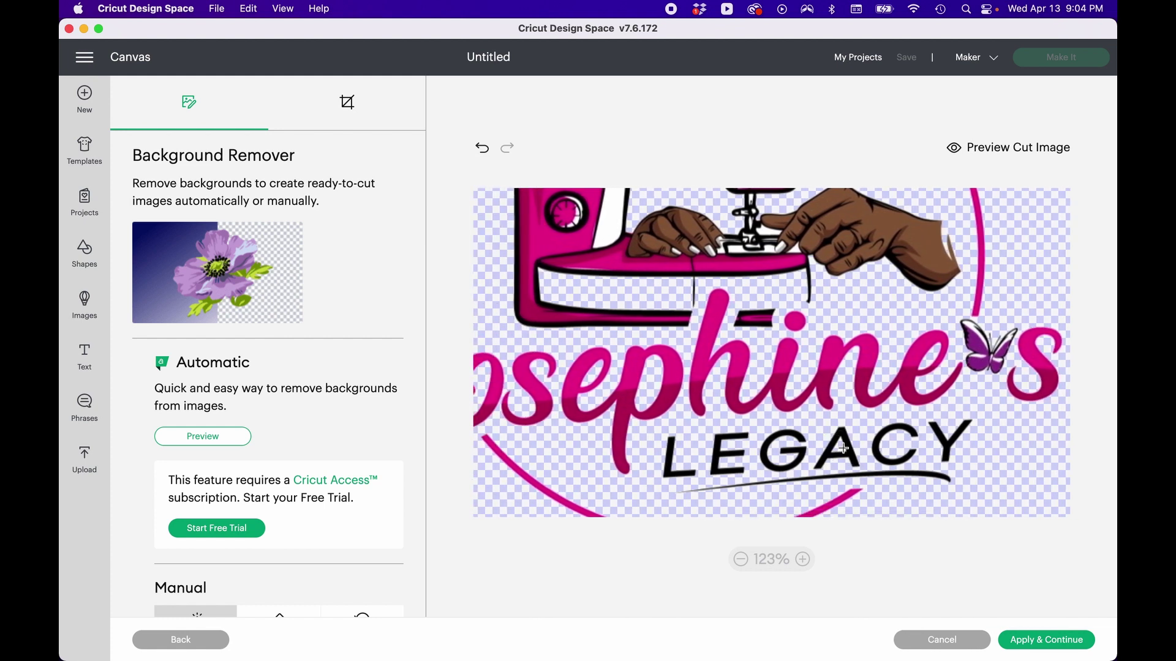
scroll(860, 442, left, 10)
scroll(859, 442, down, 3)
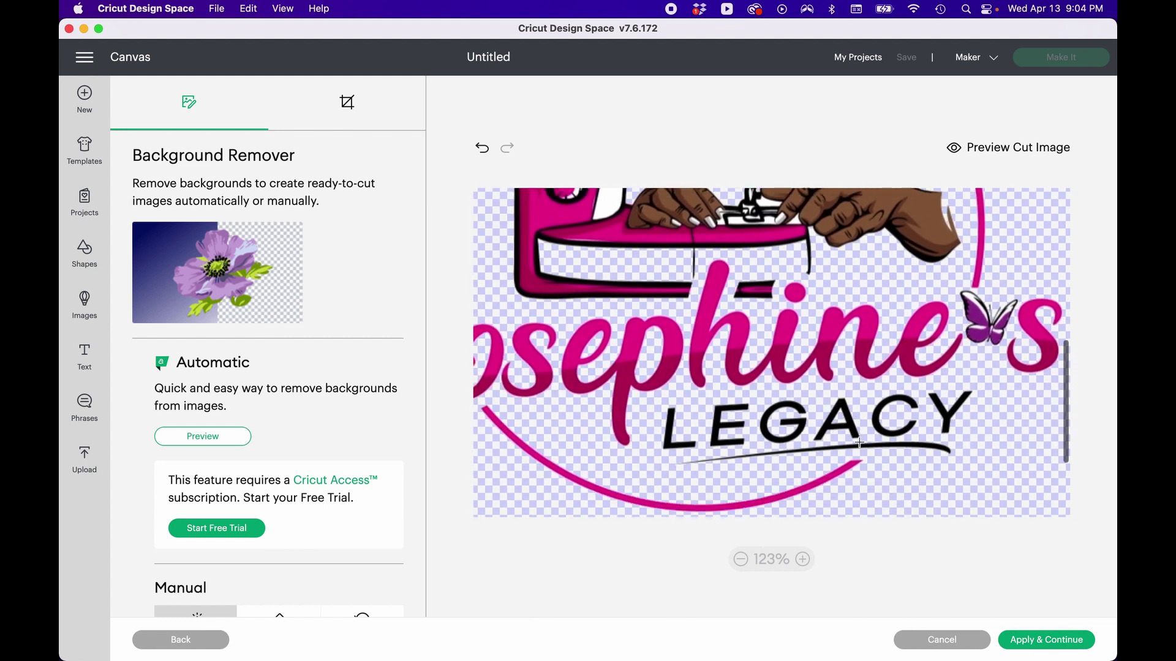
scroll(860, 442, up, 5)
scroll(859, 442, right, 2)
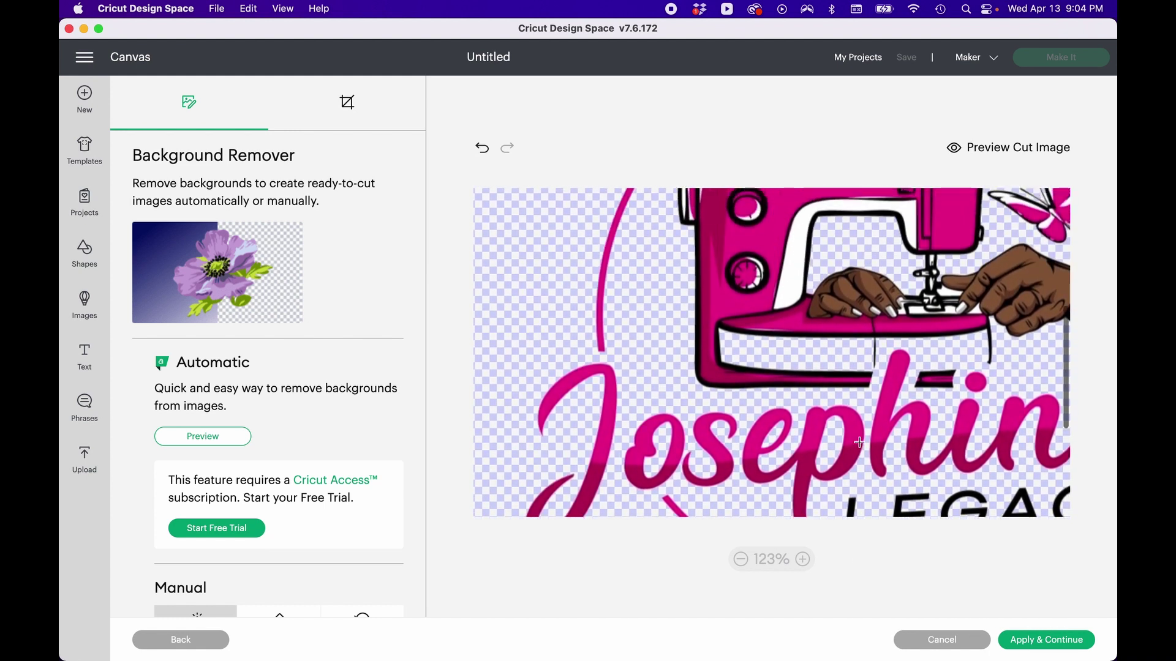
scroll(859, 442, up, 2)
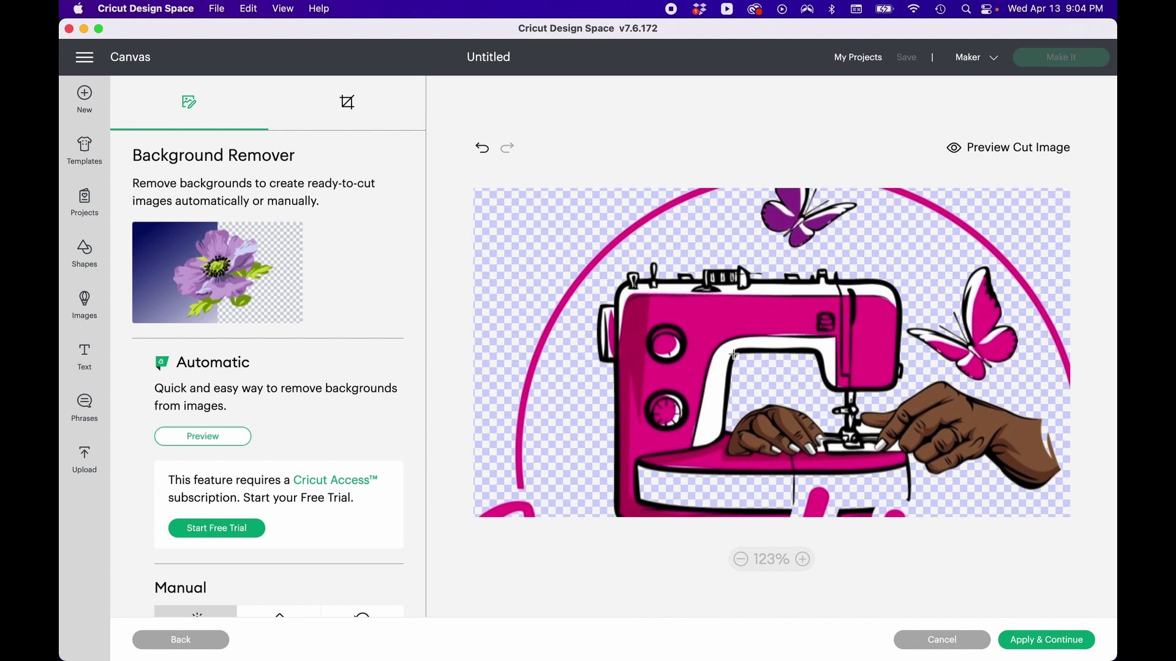
scroll(839, 431, right, 2)
scroll(839, 431, right, 2)
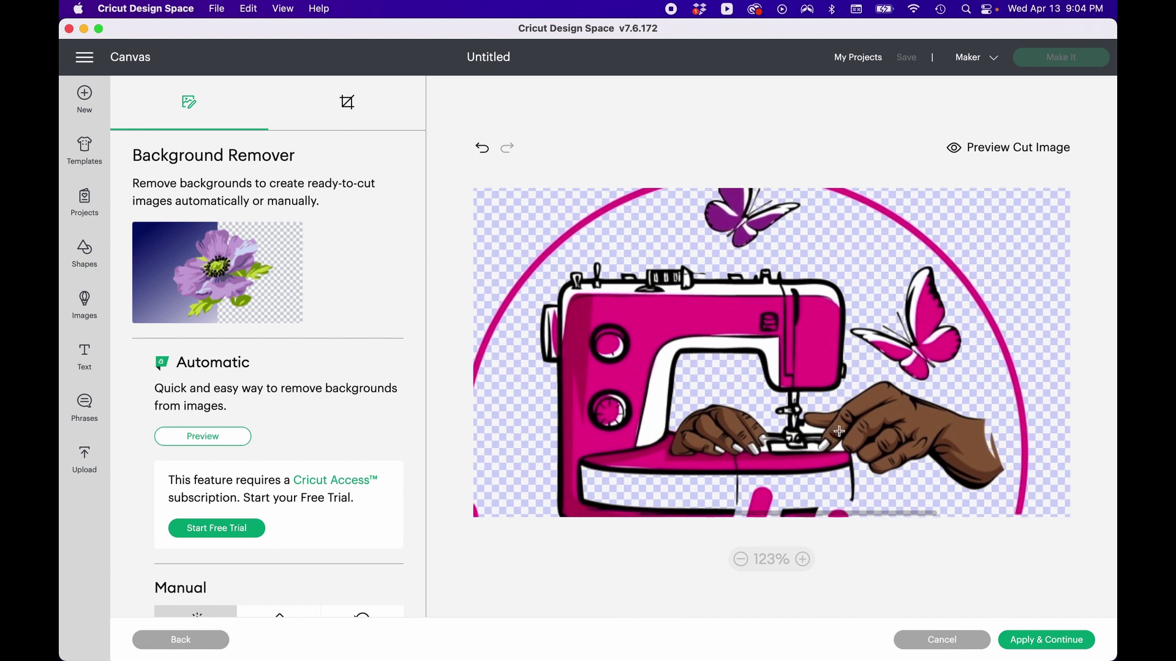
scroll(839, 432, up, 2)
scroll(839, 431, down, 2)
scroll(838, 432, up, 2)
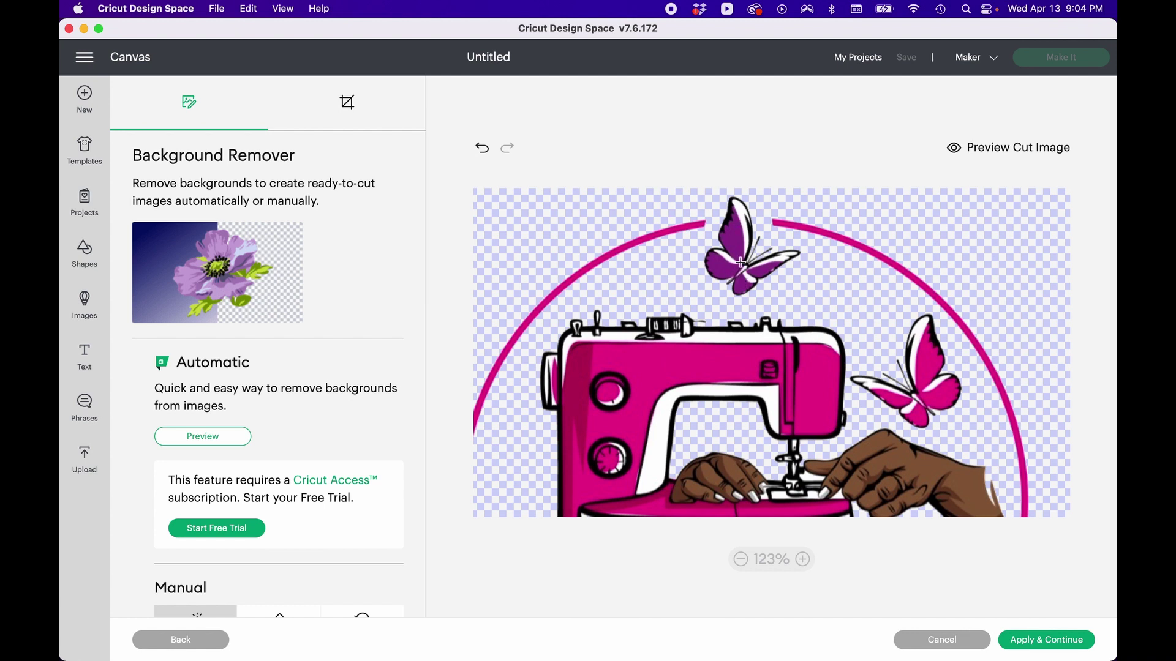
scroll(802, 431, down, 6)
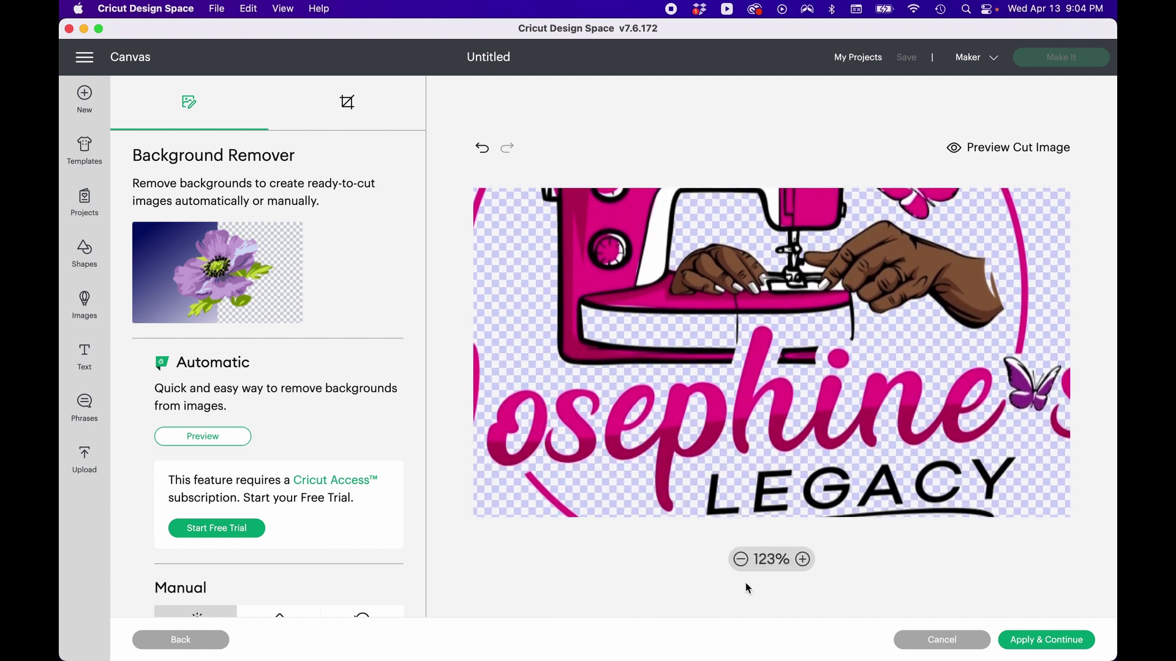
click(743, 561)
click(743, 561)
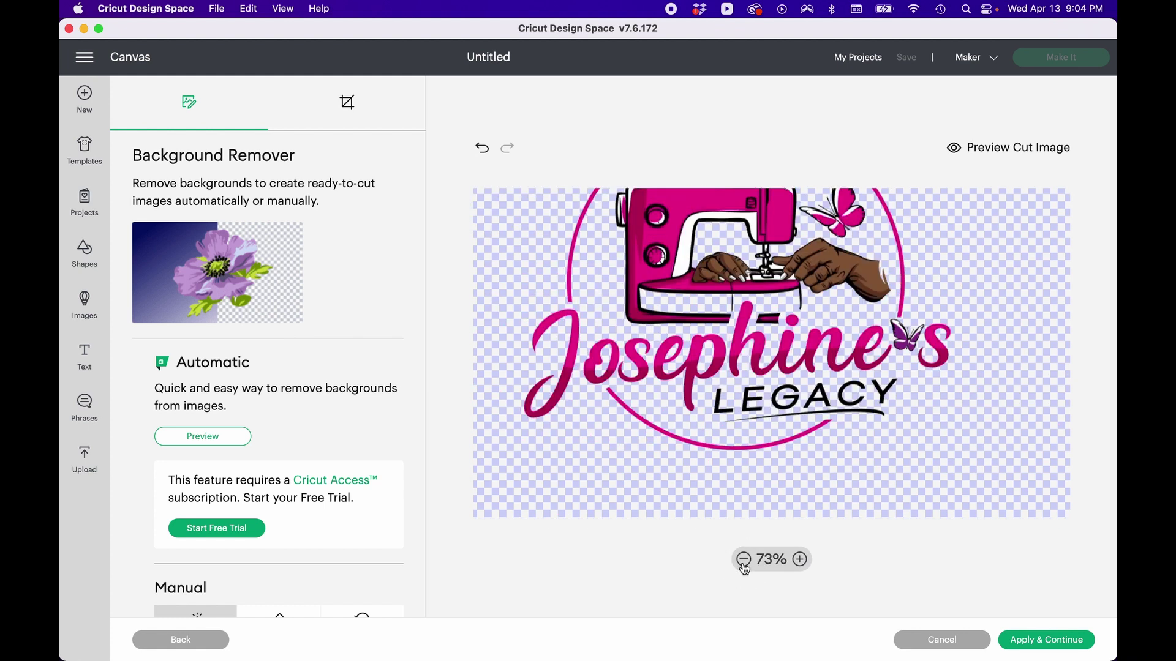
click(744, 560)
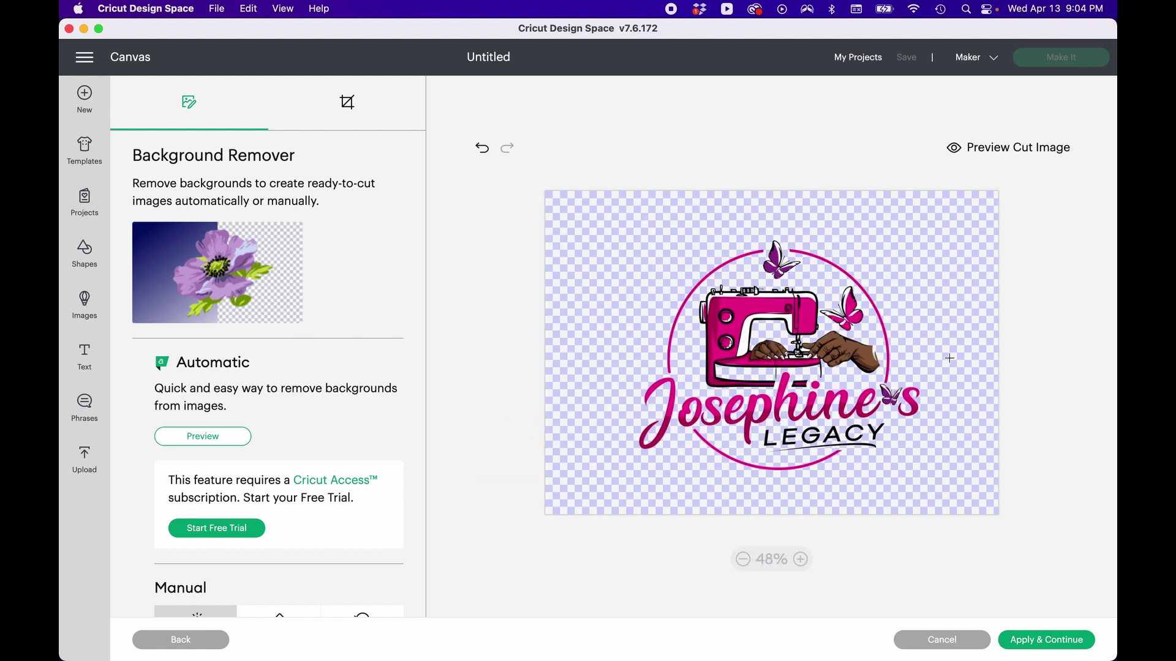
Apply the background removal and choose Print Then Cut Image as the upload type.
click(1069, 641)
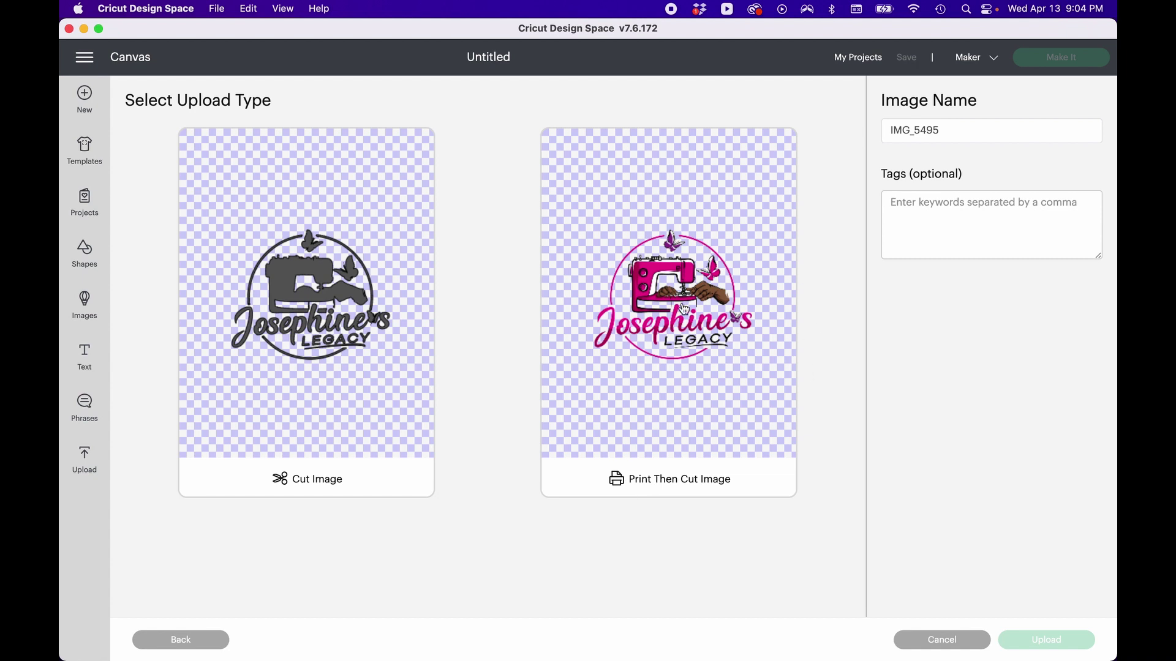
click(676, 485)
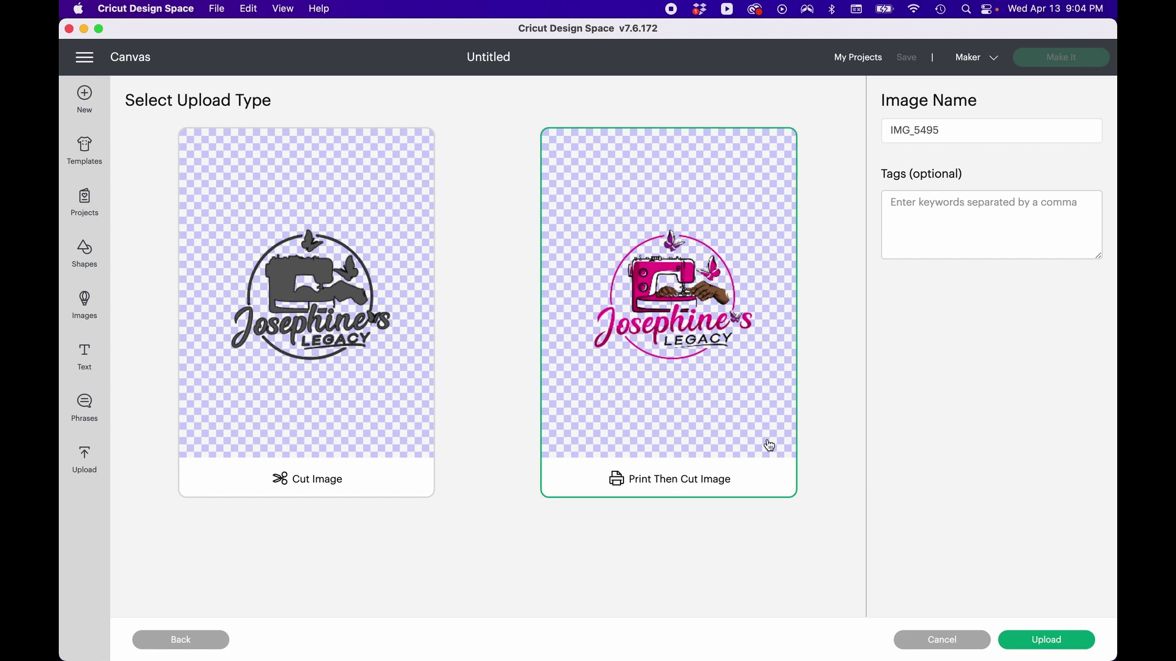
Finish uploading the logo and add it to the canvas at about X 1.625, Y 1.736.
click(1053, 643)
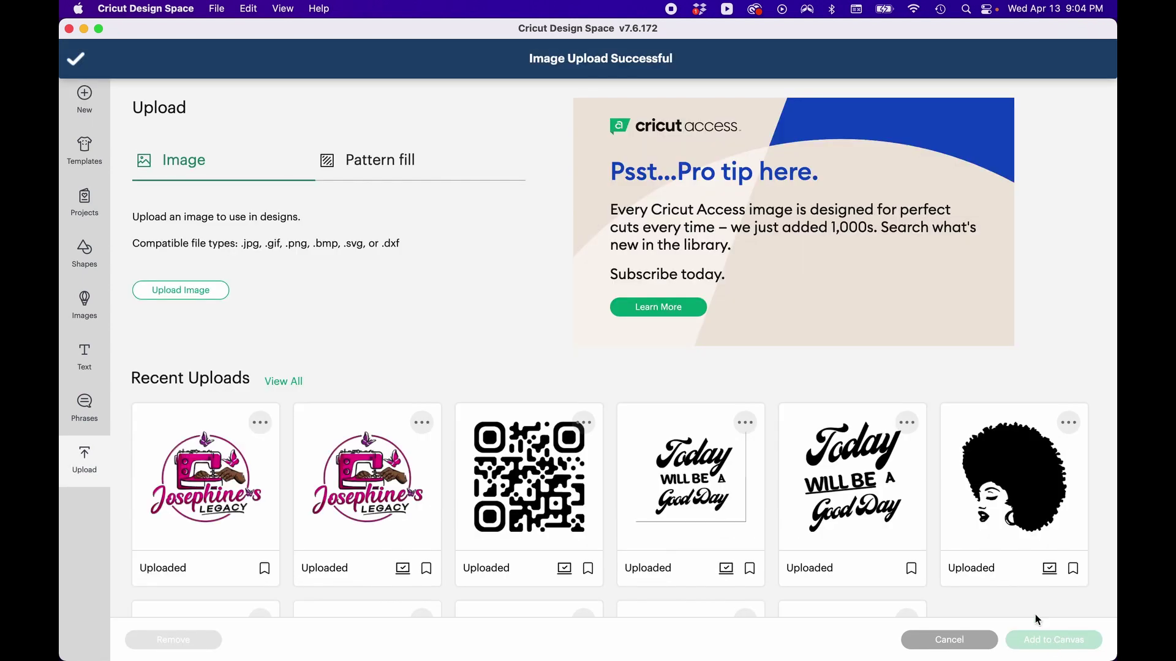
click(195, 535)
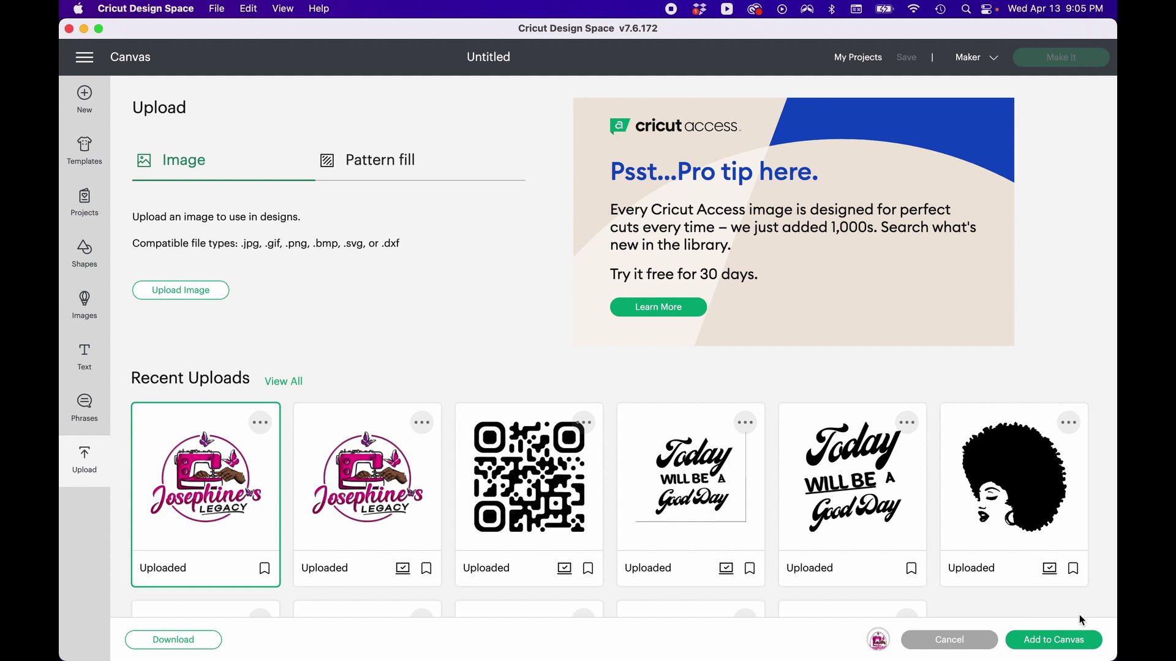
click(1069, 650)
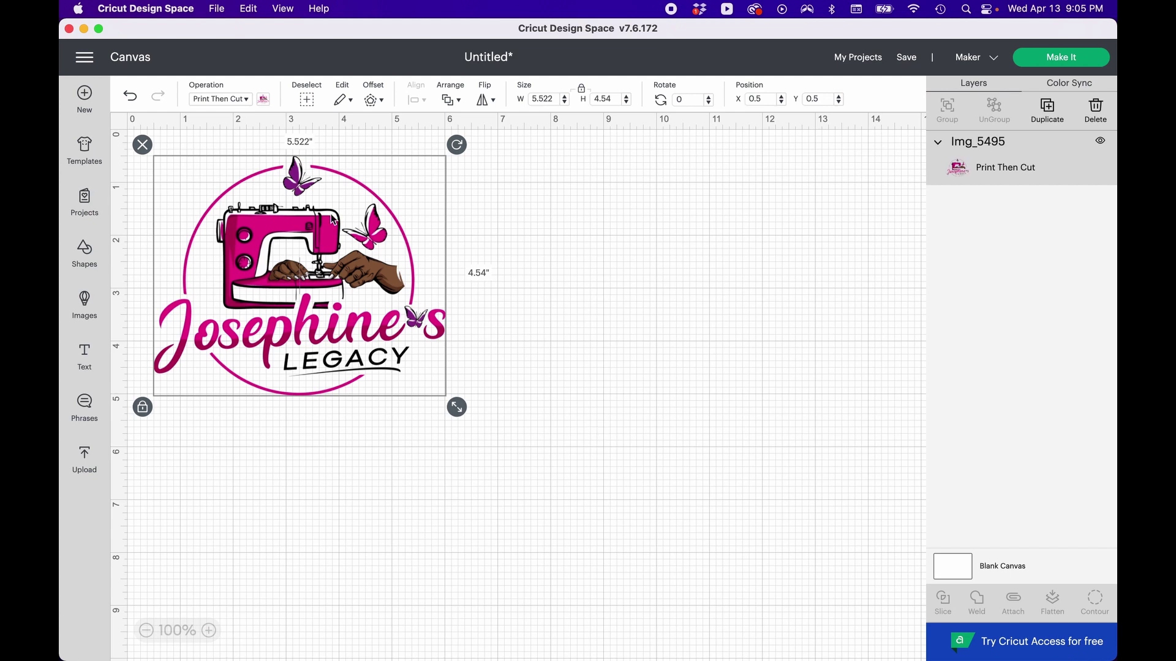
drag(328, 249, 392, 276)
drag(404, 286, 390, 319)
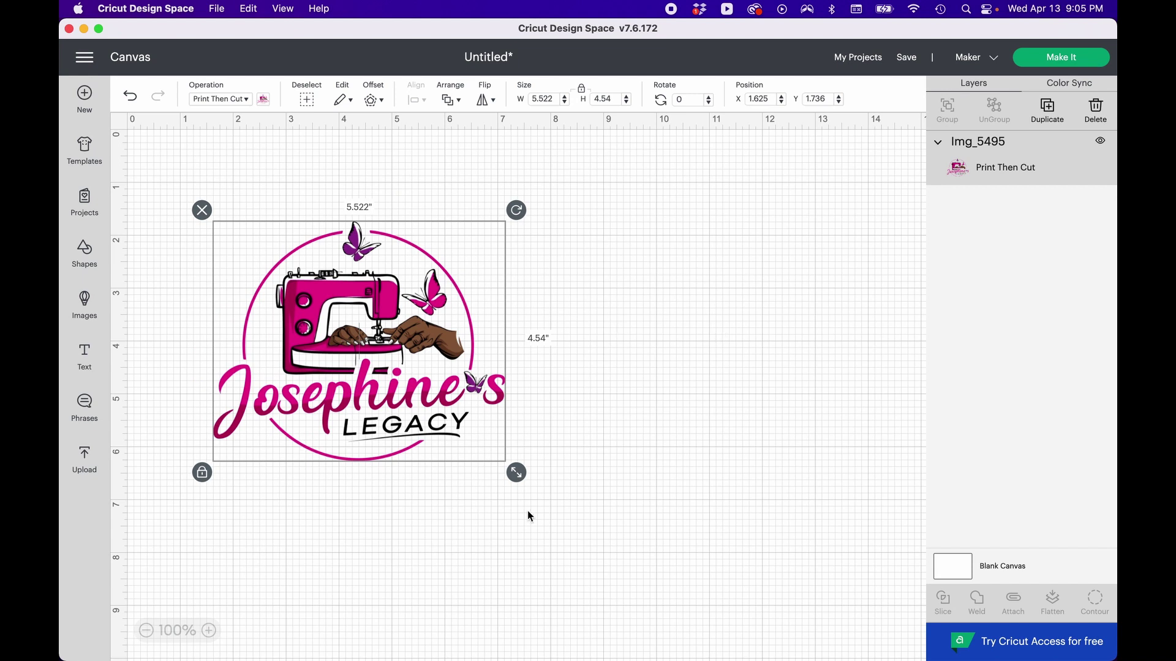
Unlock the logo's proportions, move it around the canvas and try resizing it to about 3.591 × 3.721 in.
click(202, 472)
drag(443, 394, 517, 380)
drag(418, 284, 318, 239)
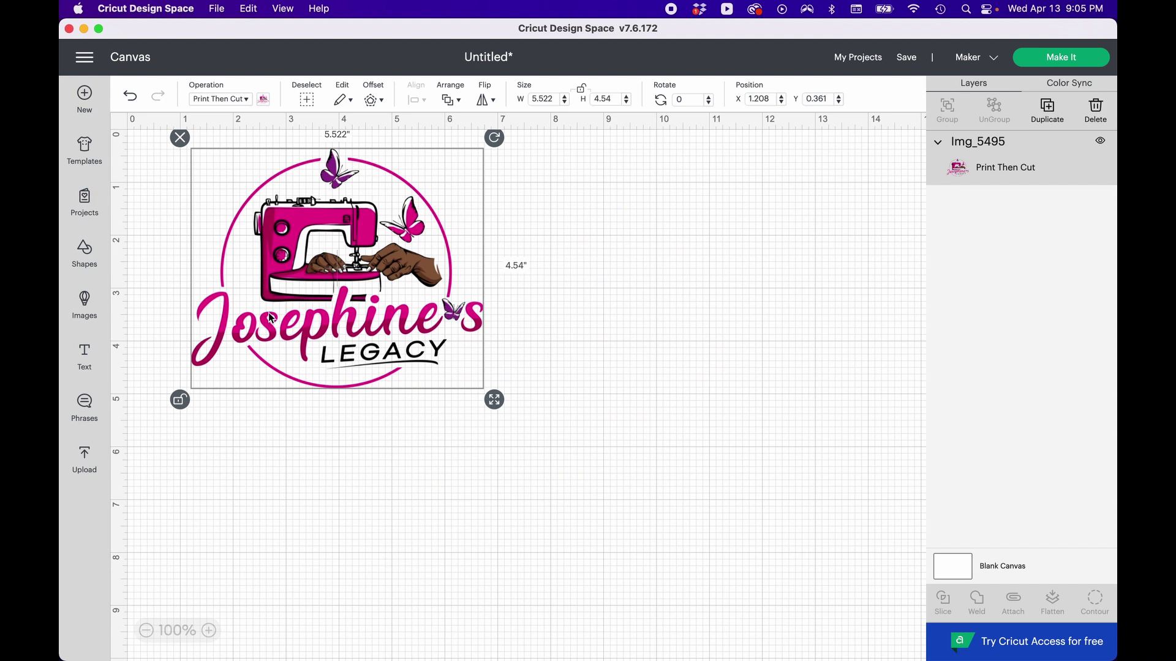
drag(271, 314, 363, 351)
drag(487, 314, 462, 360)
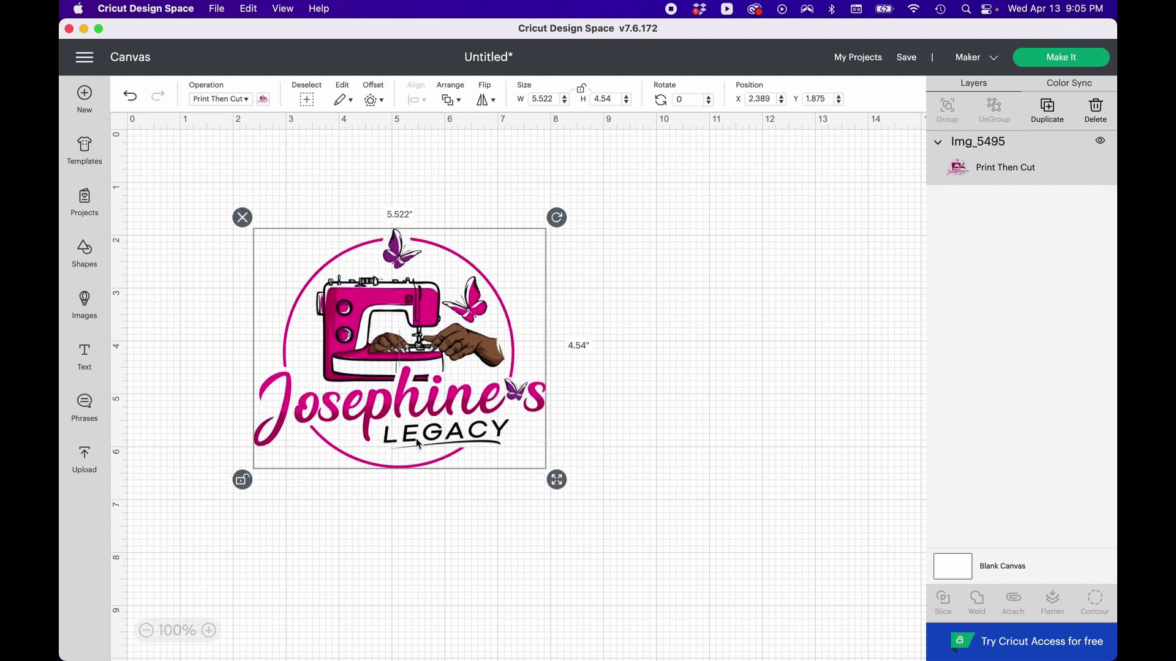
drag(556, 484, 456, 446)
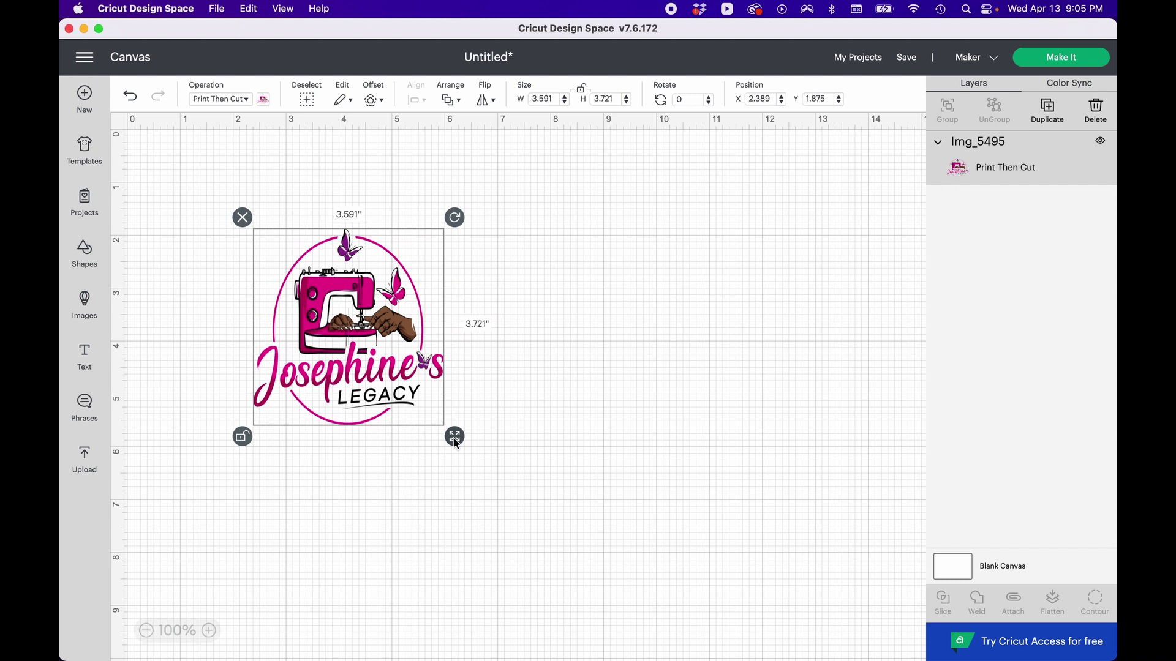
Undo the unproportional resize and the preceding moves of the logo.
click(129, 104)
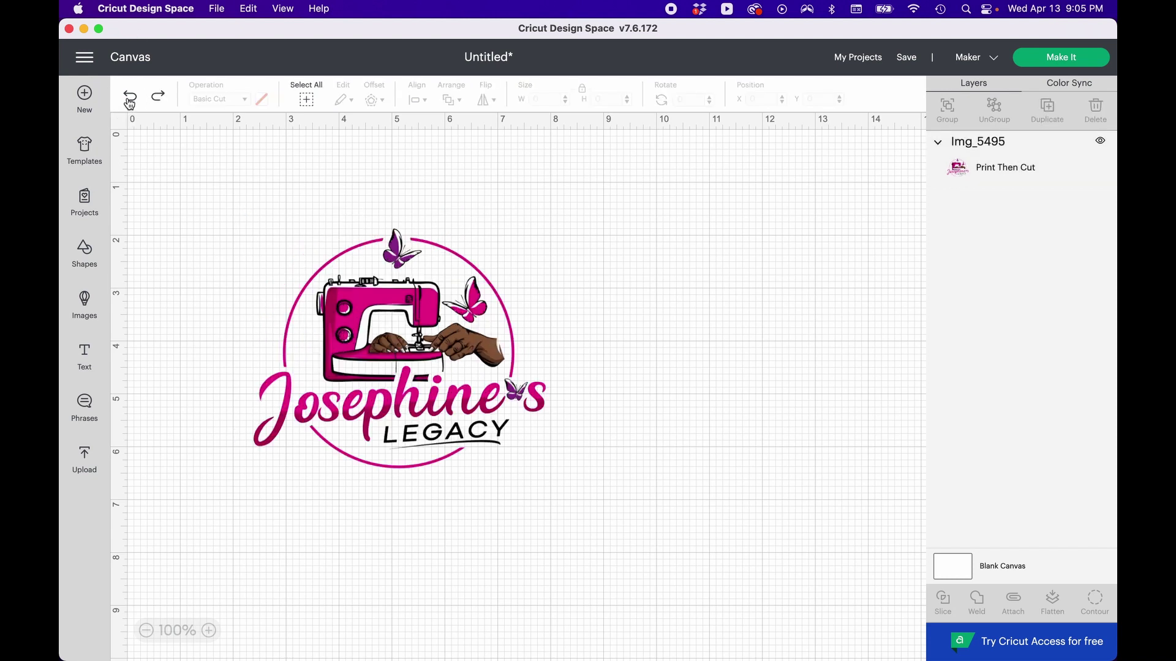
click(129, 104)
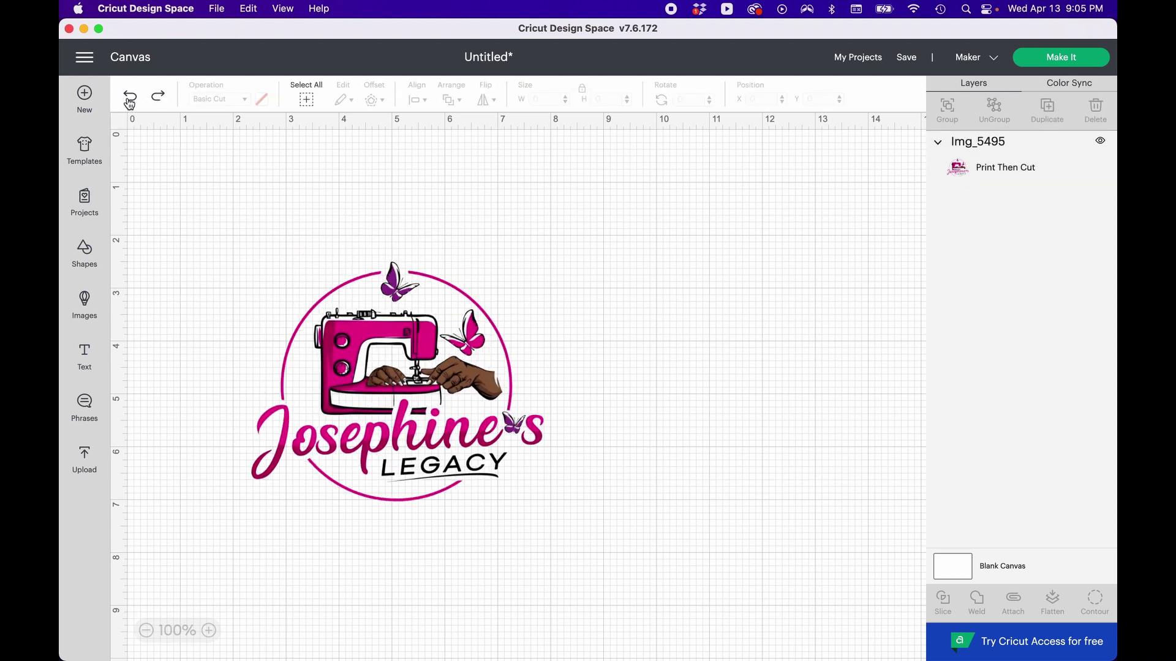
click(130, 103)
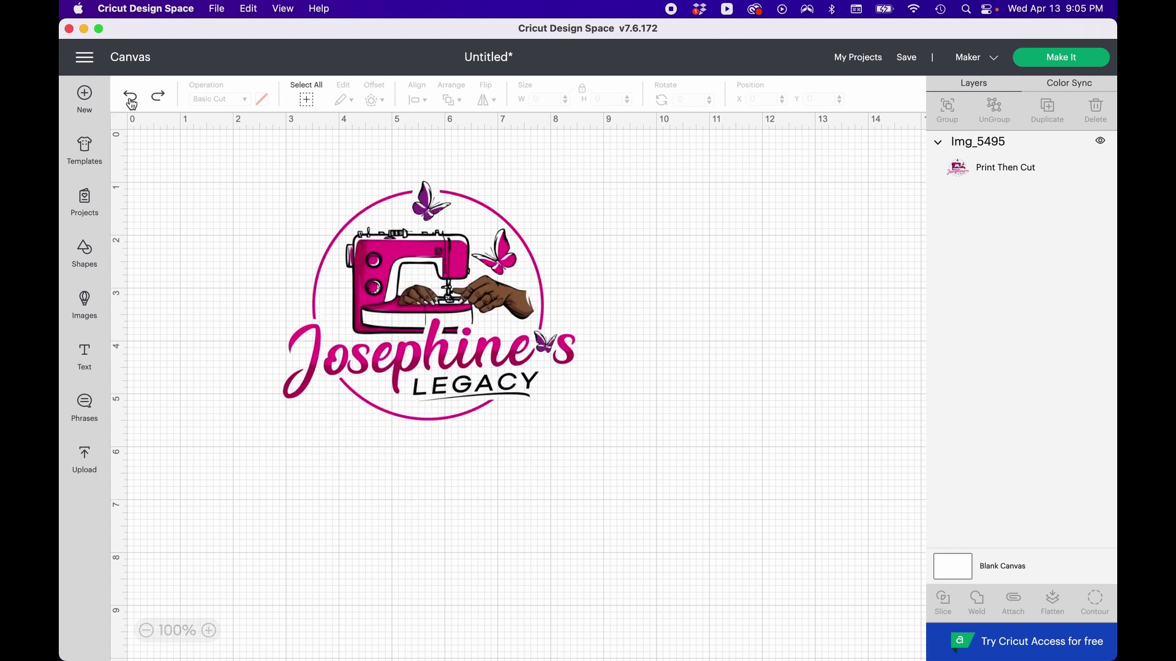
Scale the logo proportionally to about 3.119 × 2.565 in and move it to about X 5.042, Y 2.708.
click(420, 311)
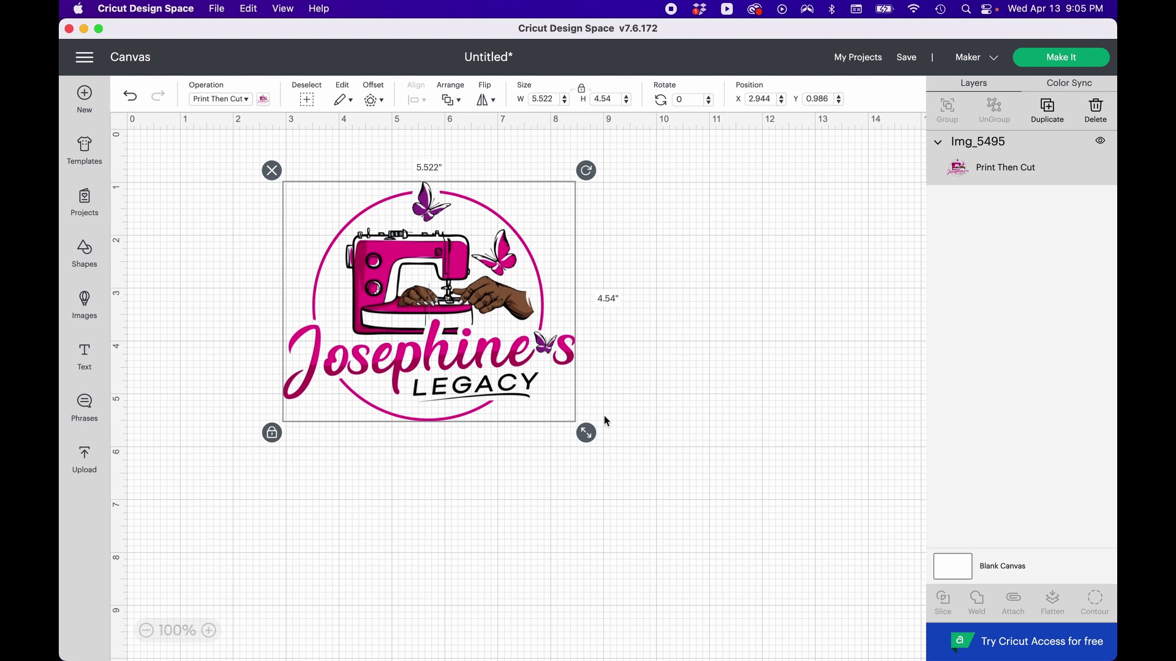
drag(586, 433, 455, 298)
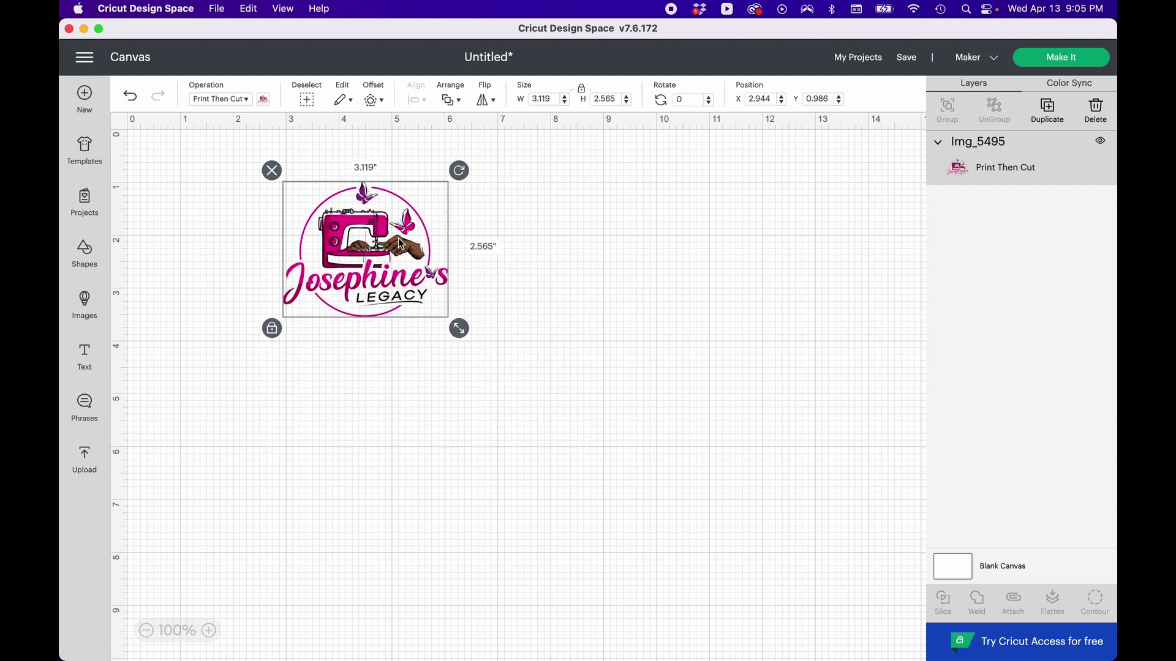
drag(401, 243, 511, 335)
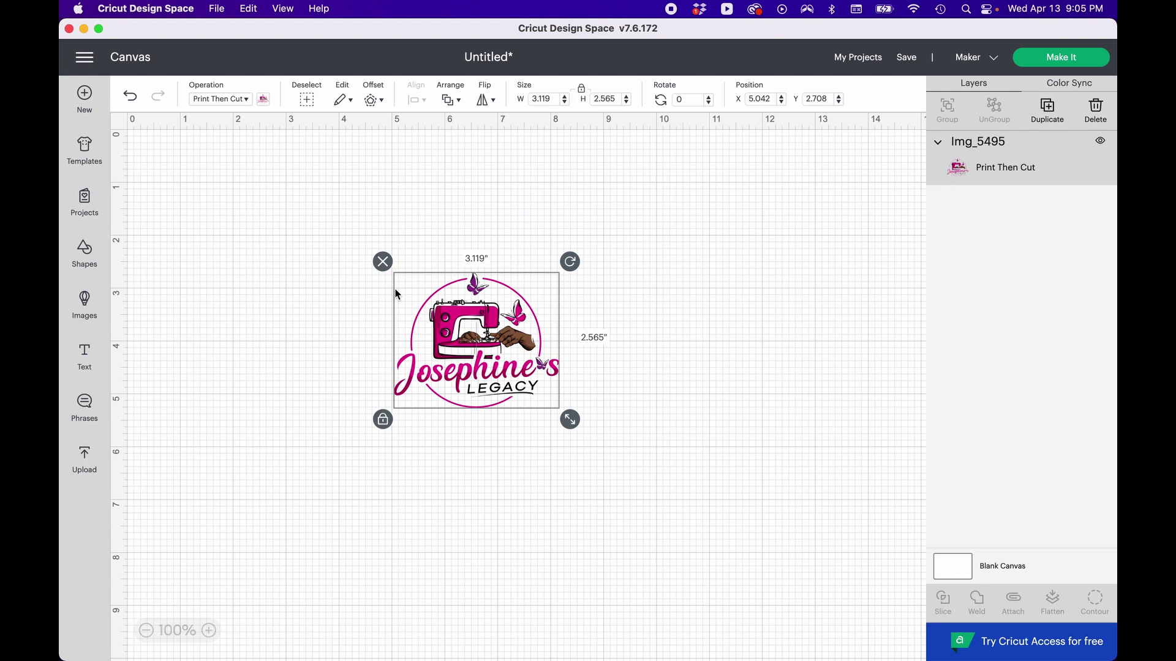
Insert a circle shape and change its material color to white.
click(83, 248)
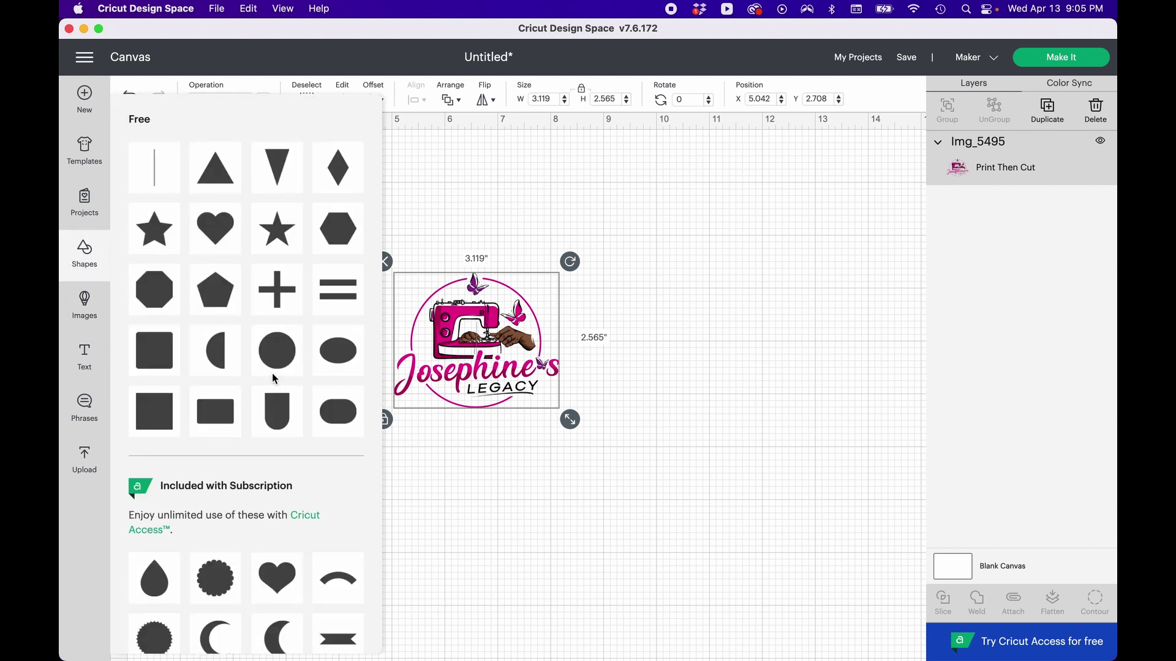
click(284, 366)
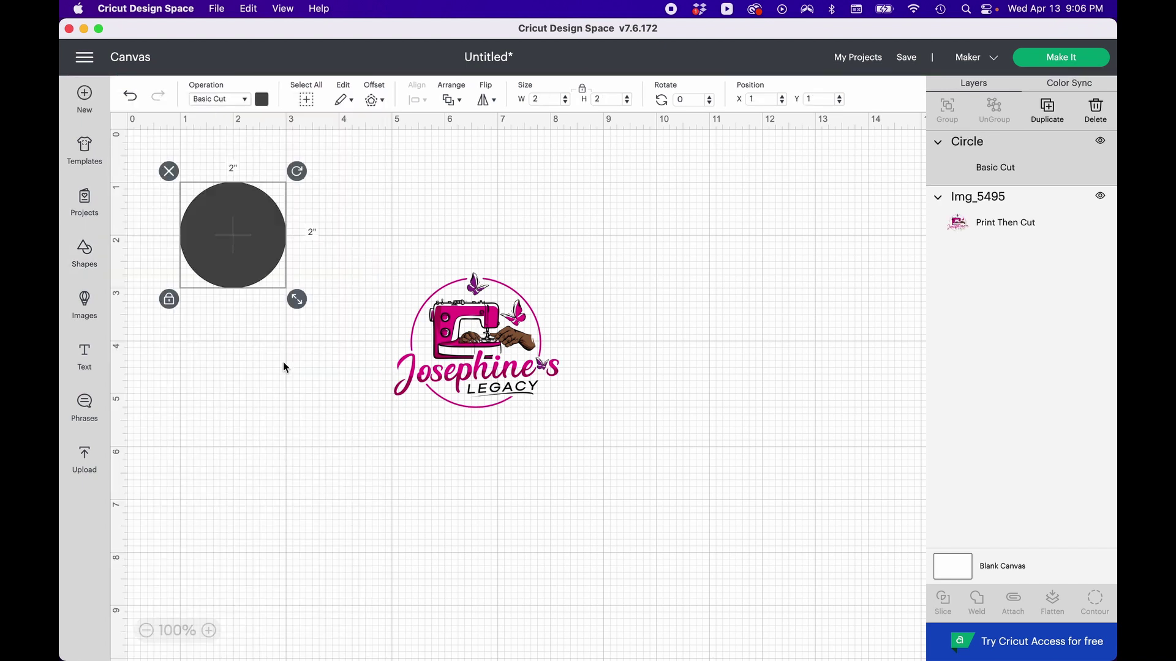
click(261, 101)
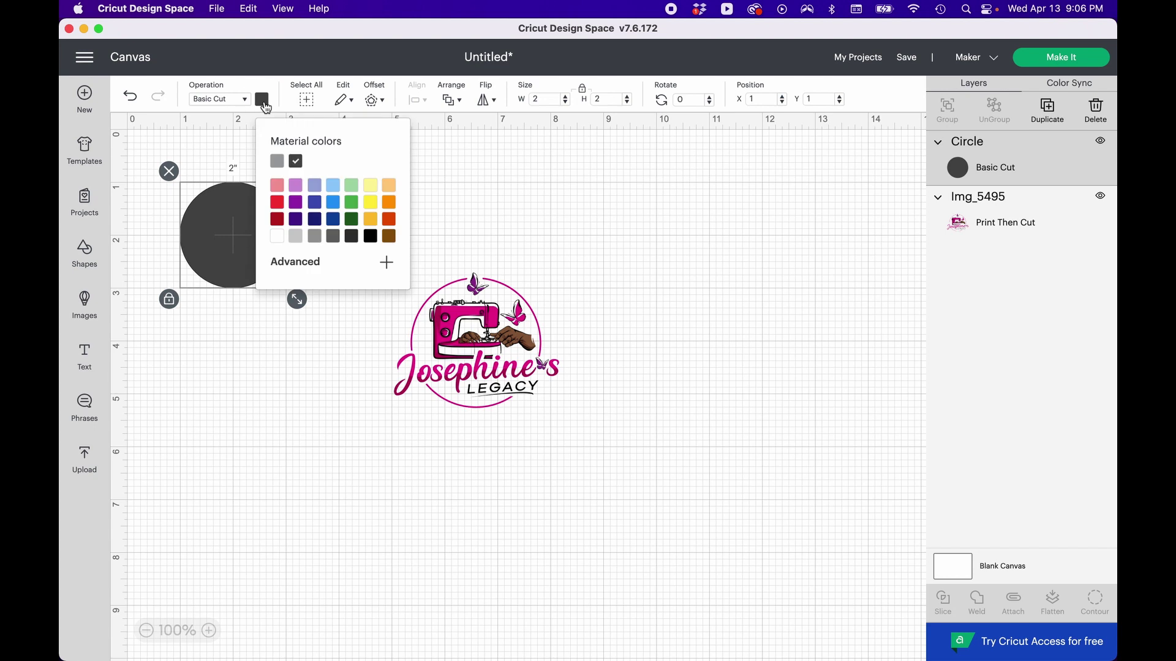
click(316, 238)
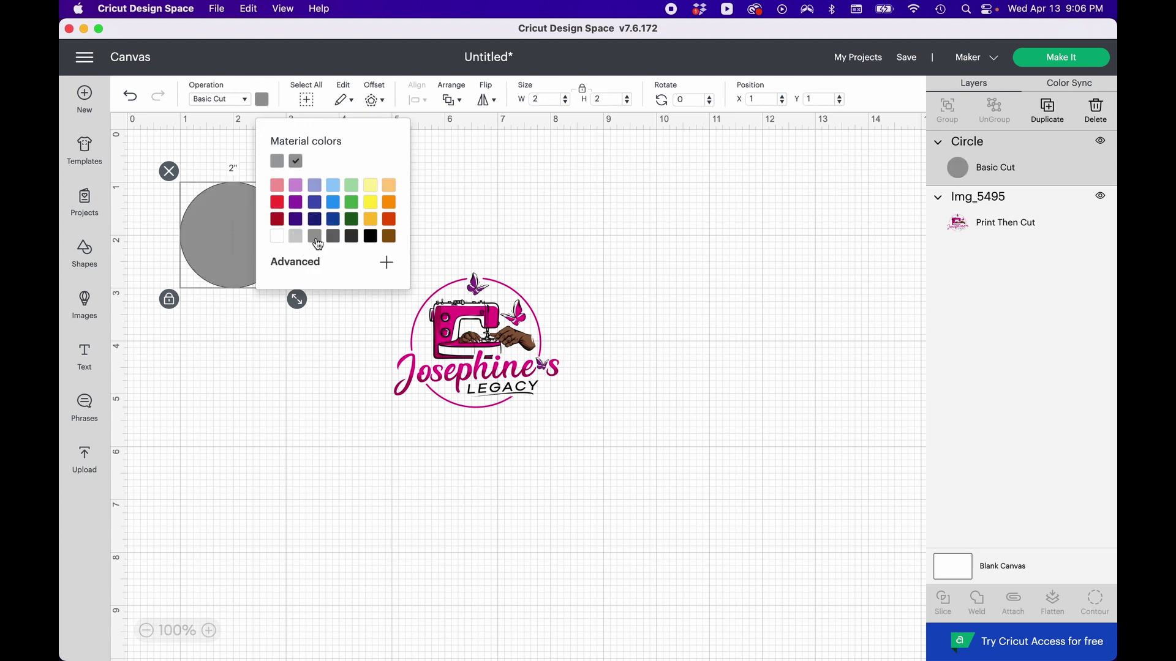
click(283, 240)
click(472, 200)
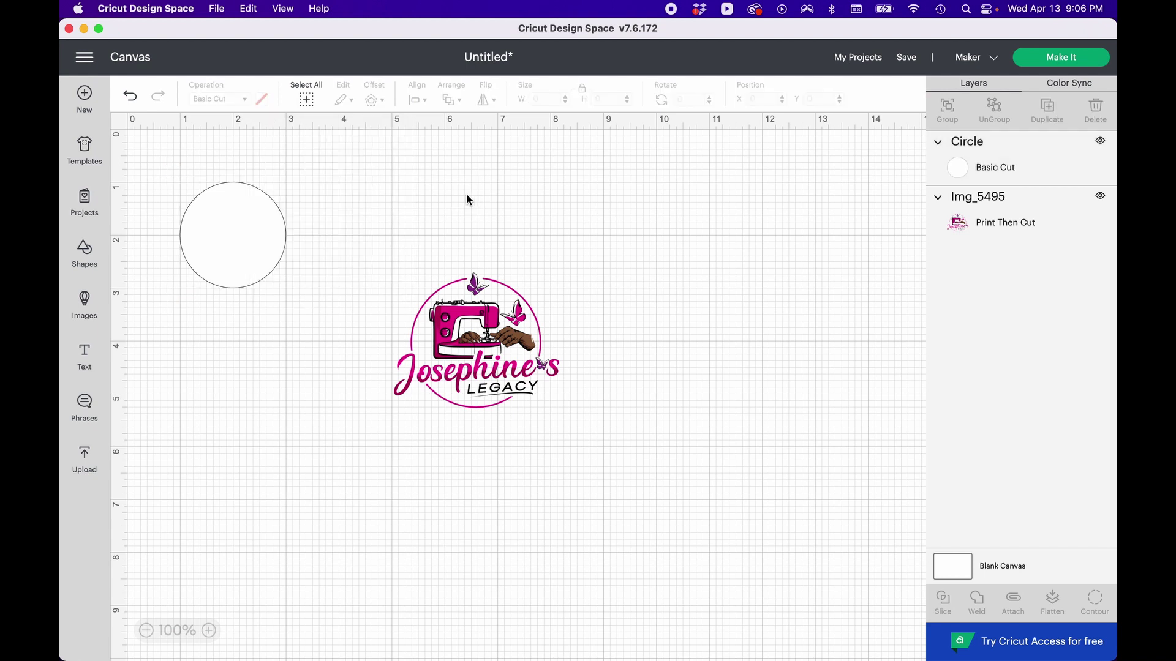
Enlarge the white circle proportionally to about 3.875 in across.
drag(273, 204, 303, 237)
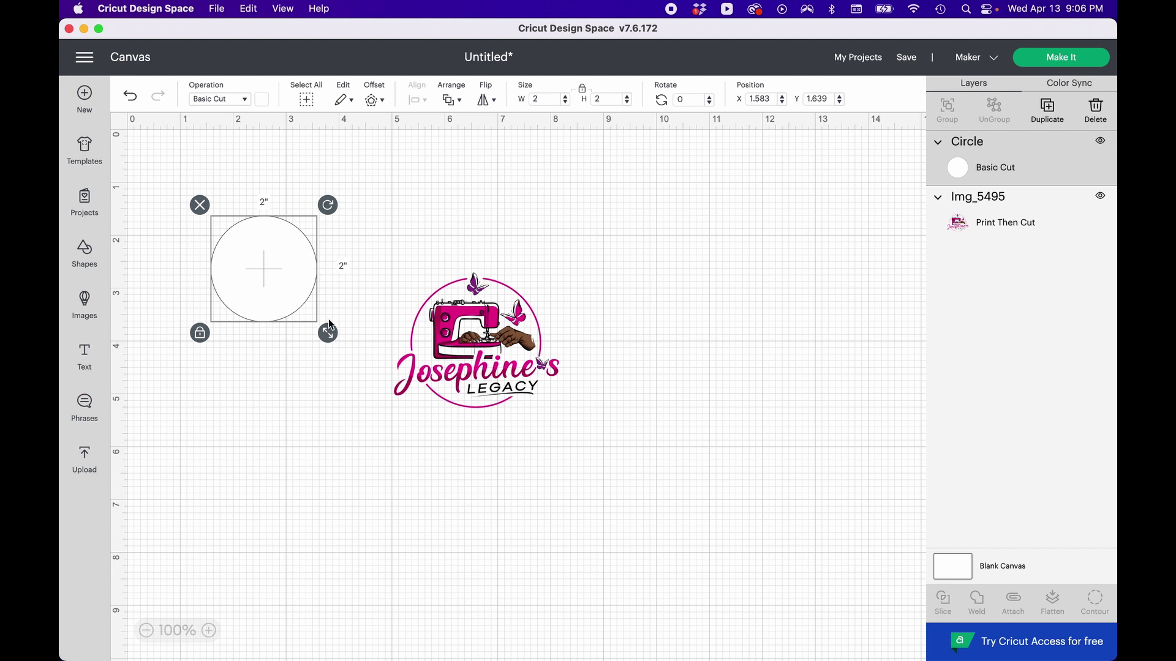
drag(329, 334, 427, 433)
Layer the logo above the white circle and move it inside the circle.
drag(488, 339, 458, 372)
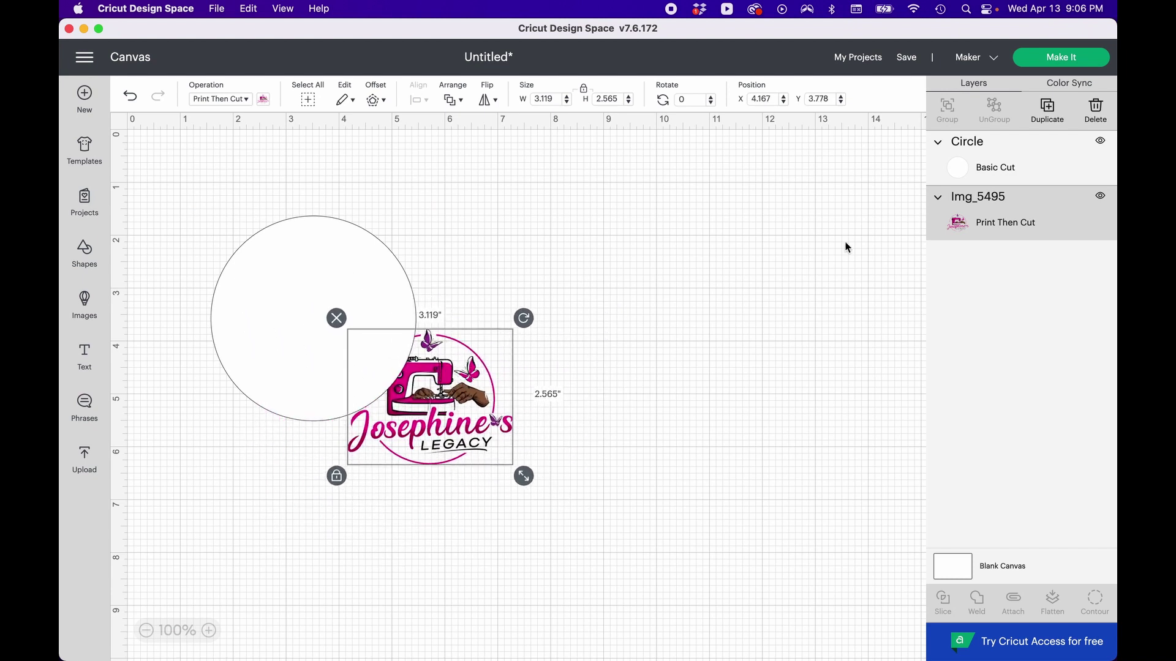
drag(1028, 229, 1027, 168)
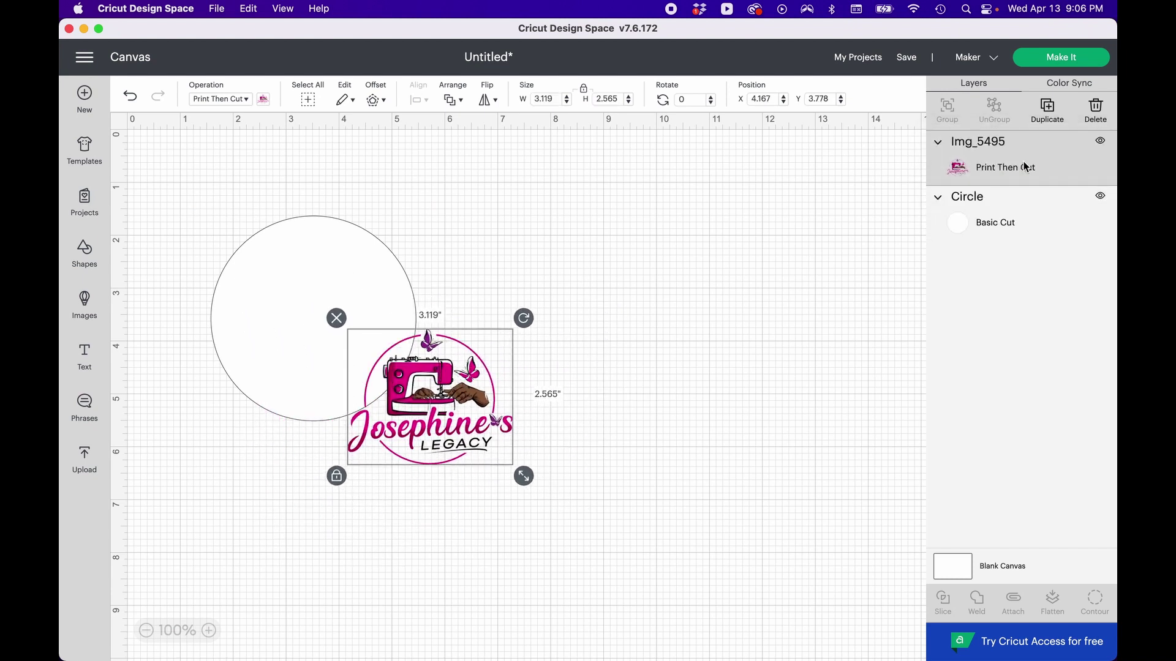
drag(465, 431, 348, 350)
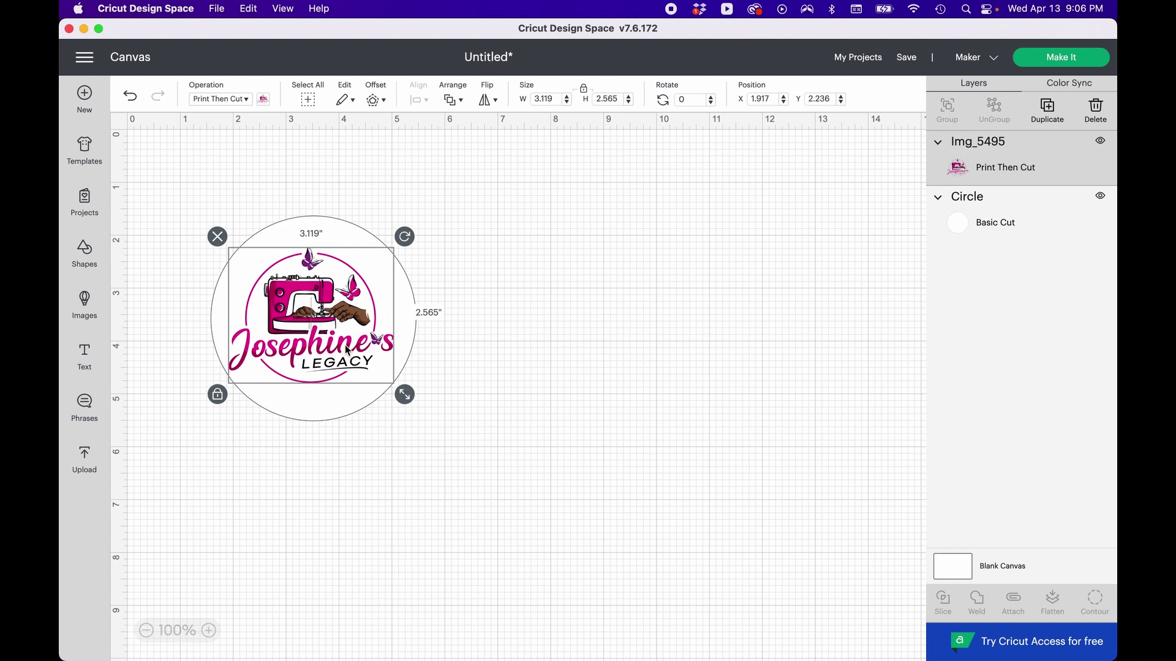
click(384, 101)
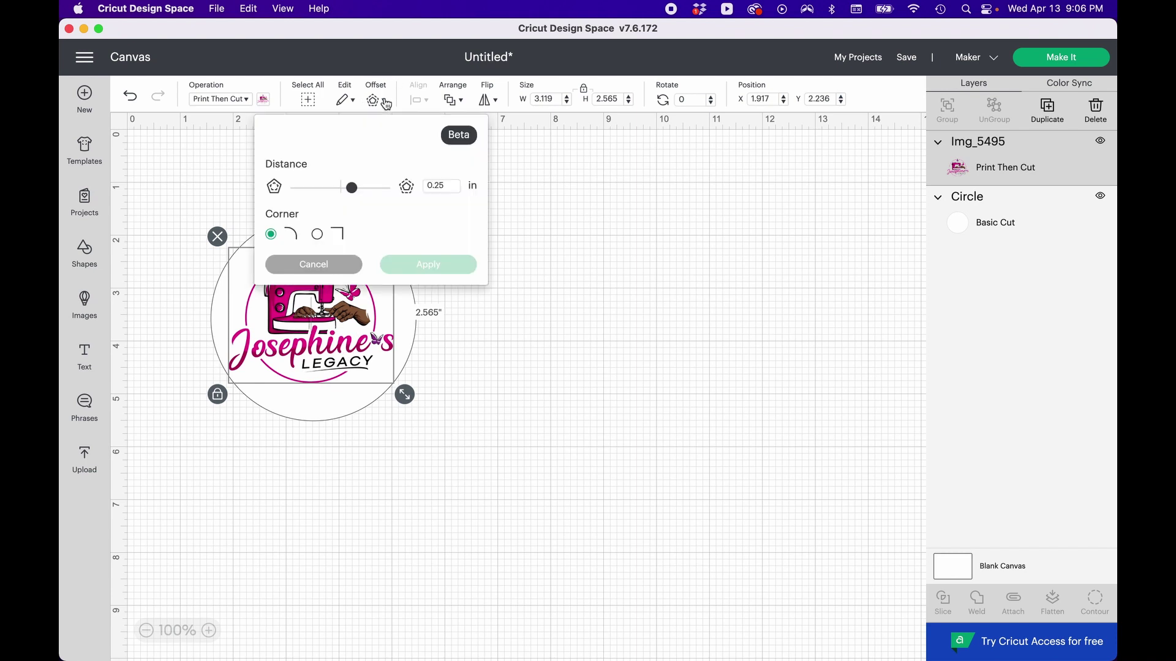
click(542, 205)
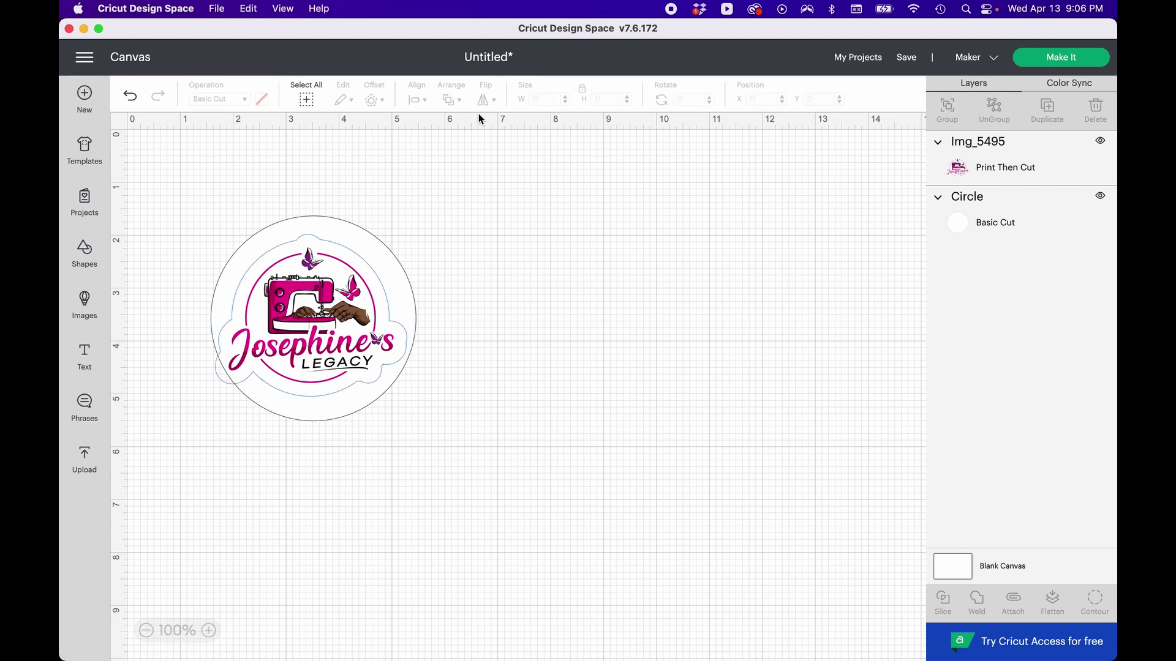
click(131, 98)
Place the logo inside the white circle at about X 1.986, Y 2.097.
drag(447, 440, 329, 348)
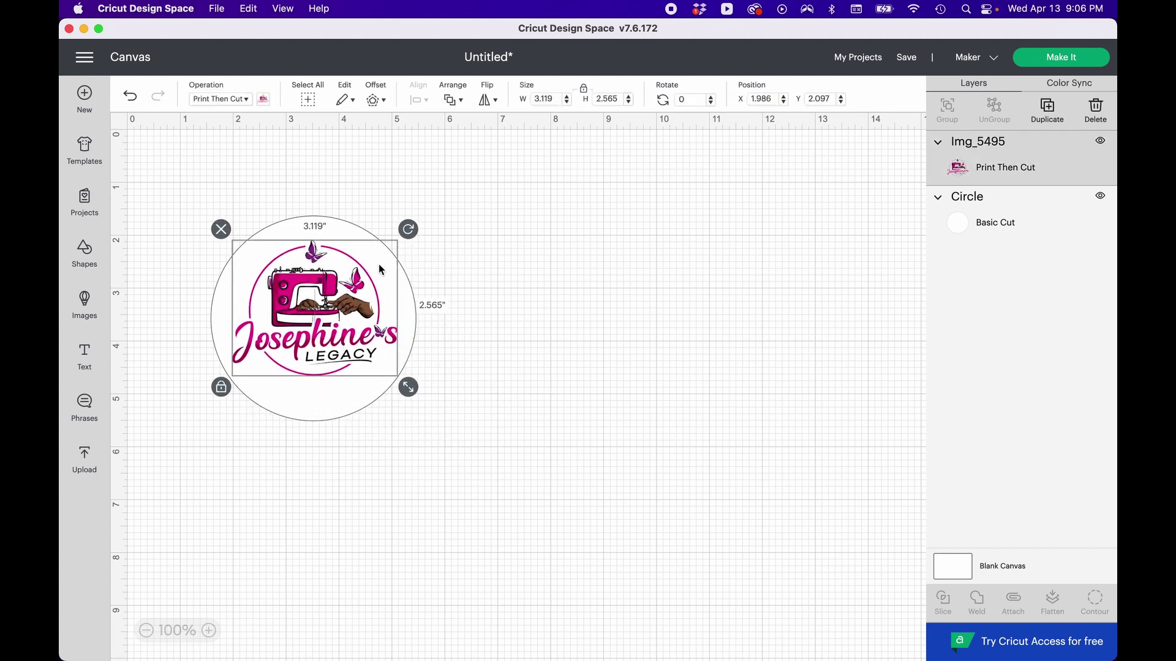
click(464, 106)
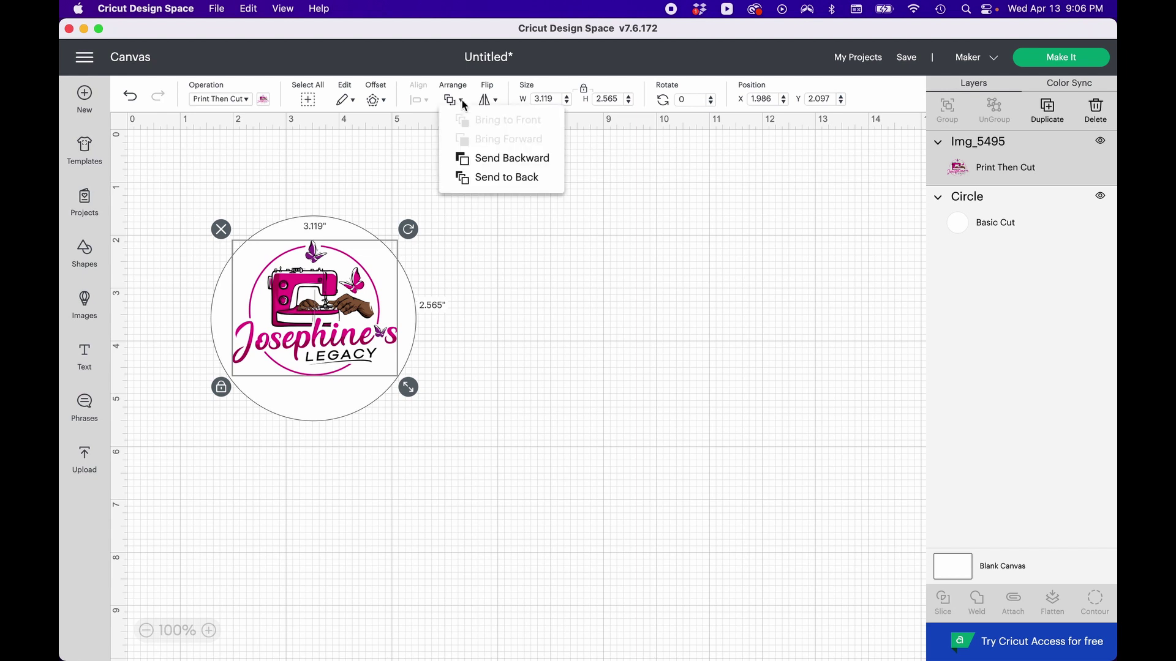
click(464, 106)
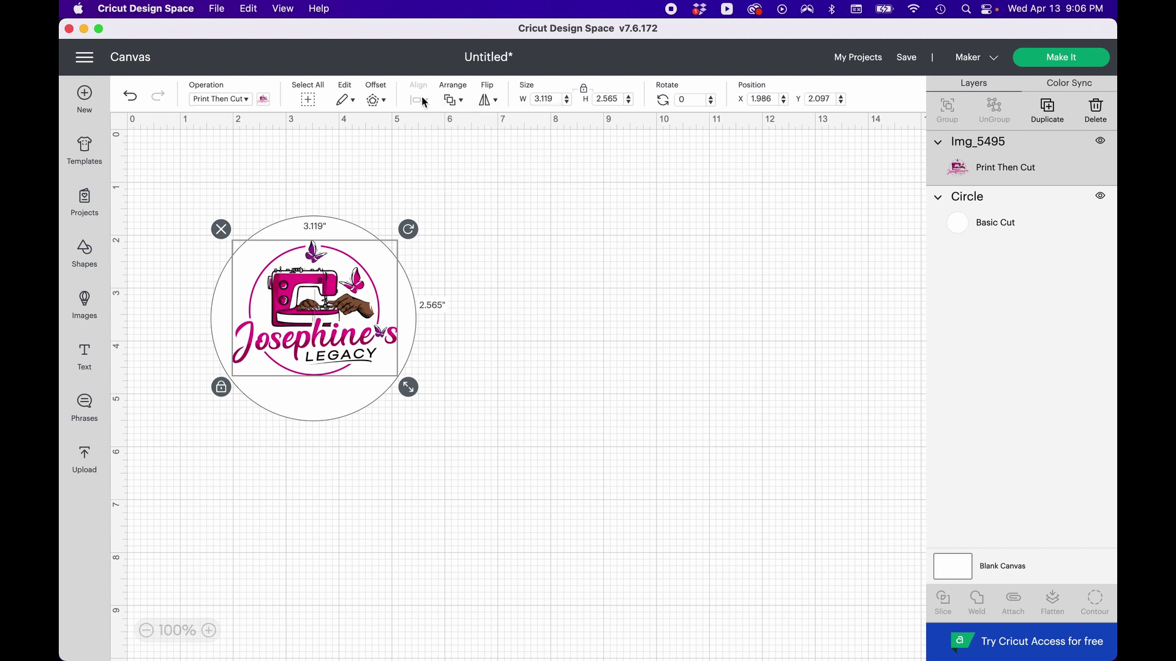
Center the logo and the white circle on each other horizontally and vertically.
click(426, 399)
drag(453, 401, 328, 296)
click(423, 104)
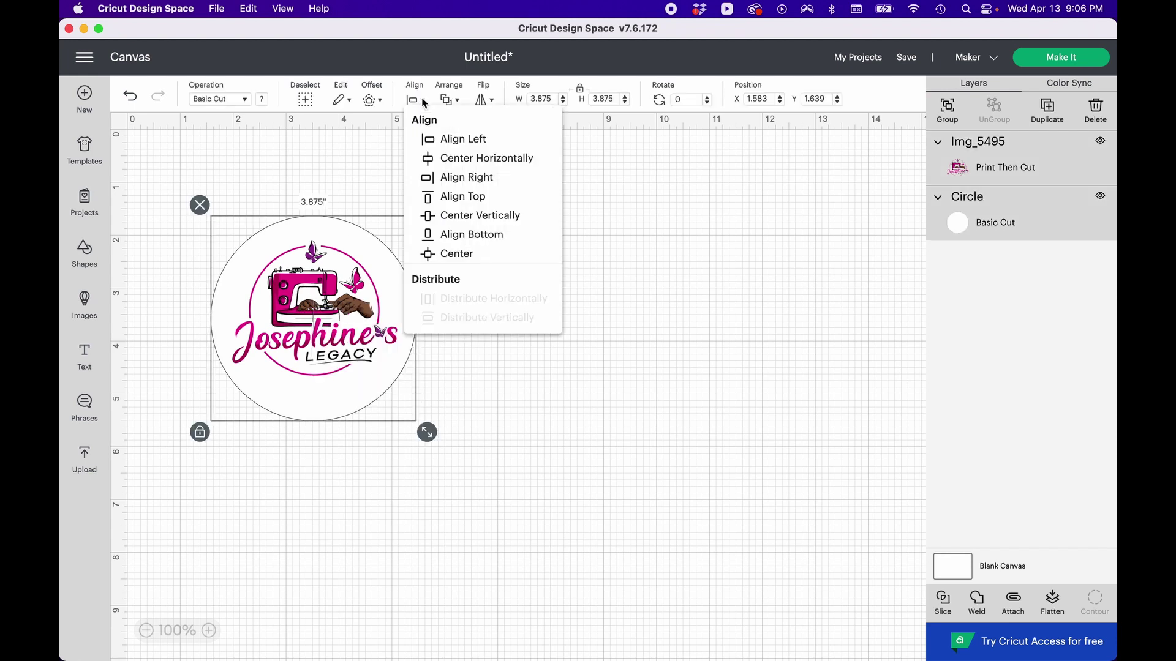
click(452, 161)
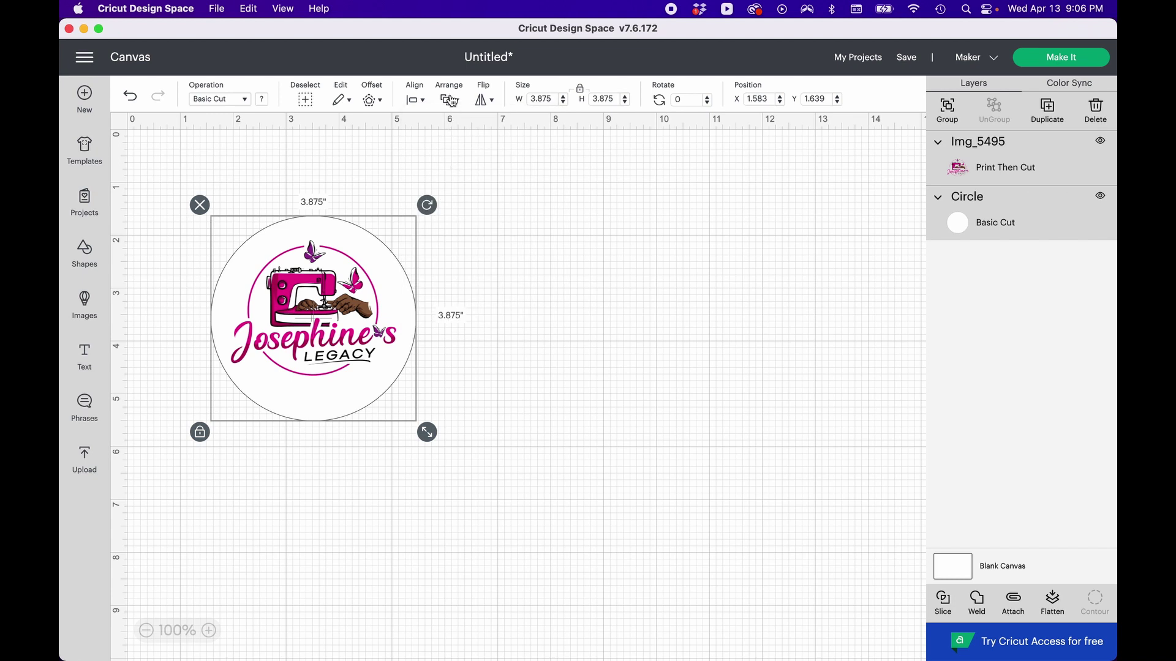
click(426, 105)
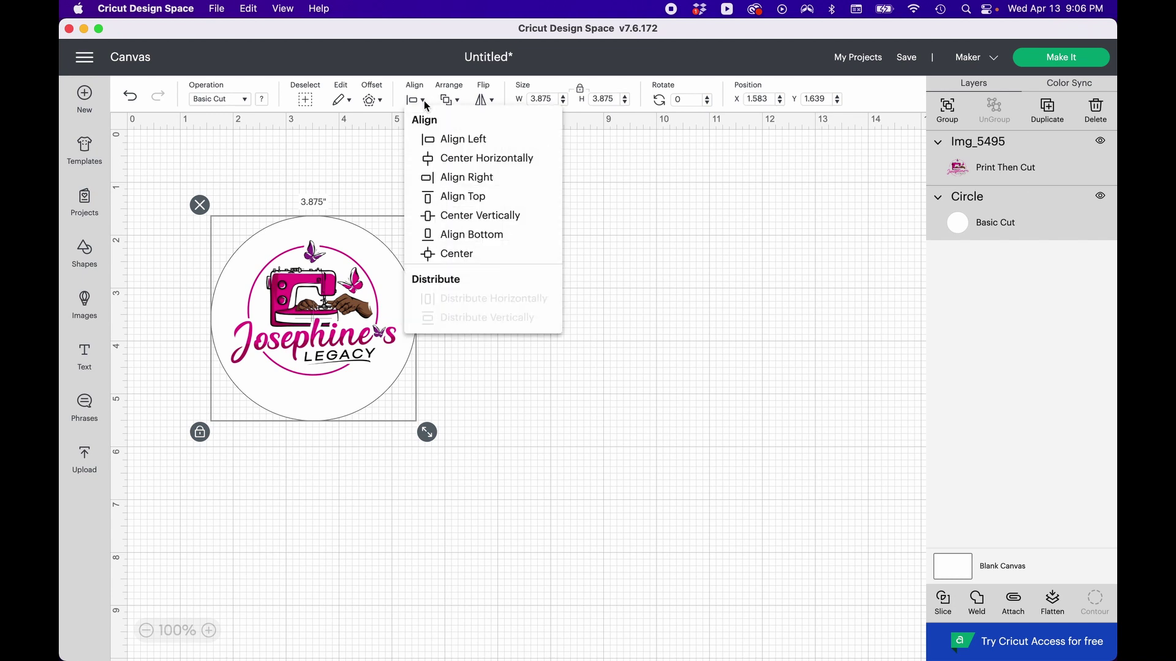
click(456, 217)
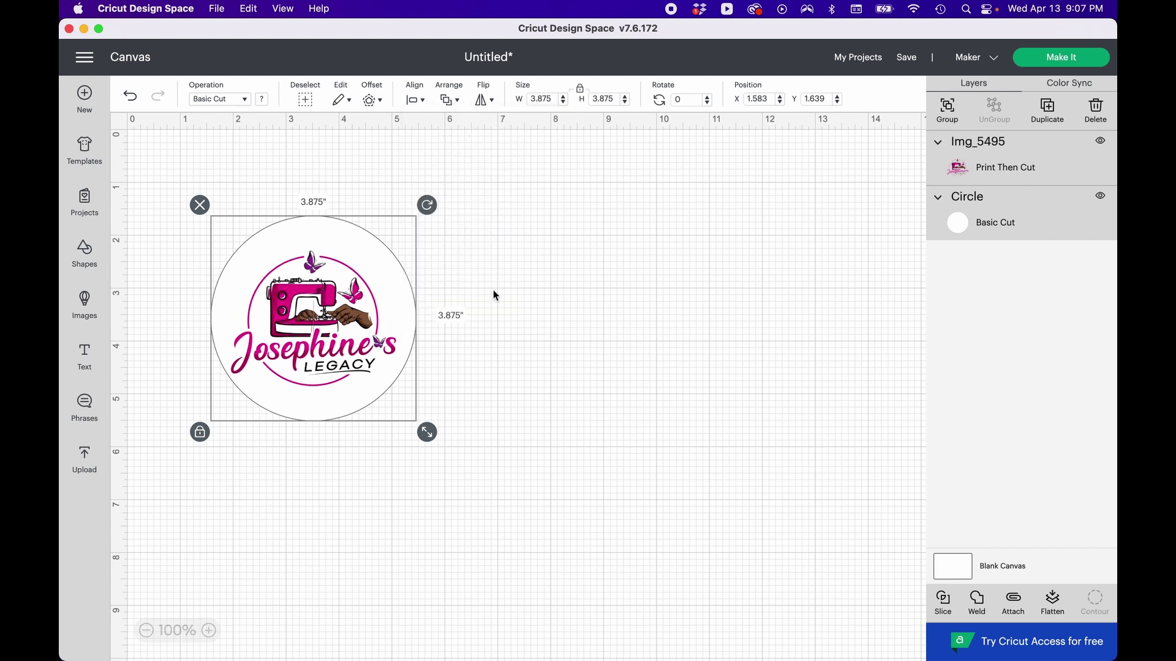
click(519, 325)
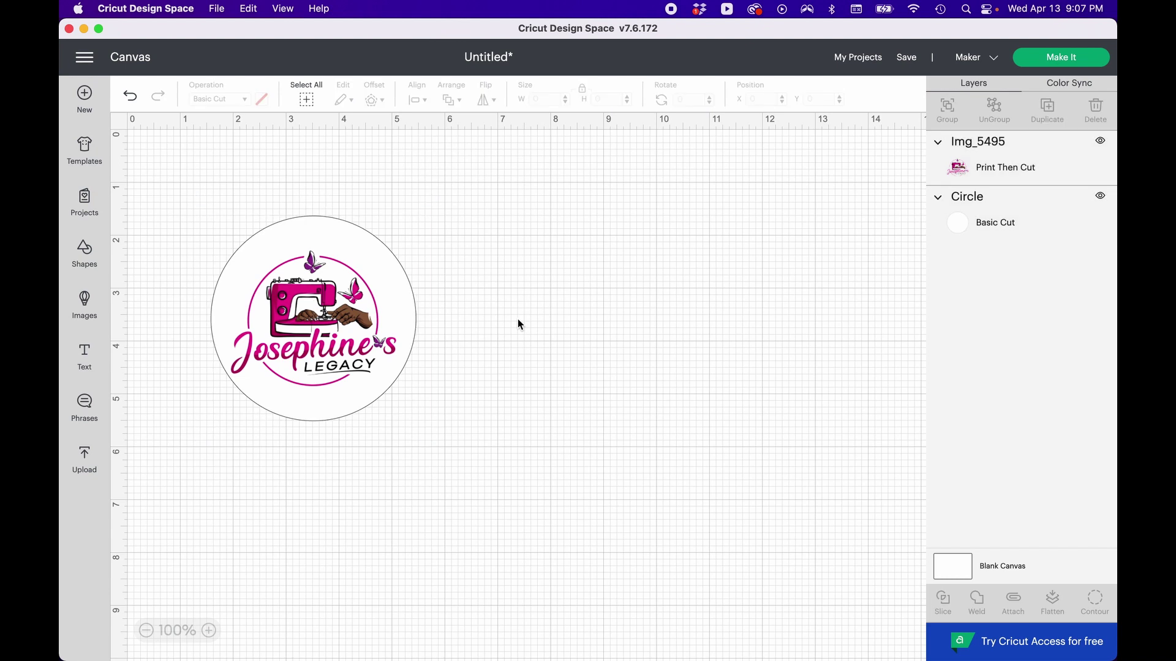
Nudge only the logo slightly right and up within the circle, to about X 2.021, Y 2.284.
click(292, 318)
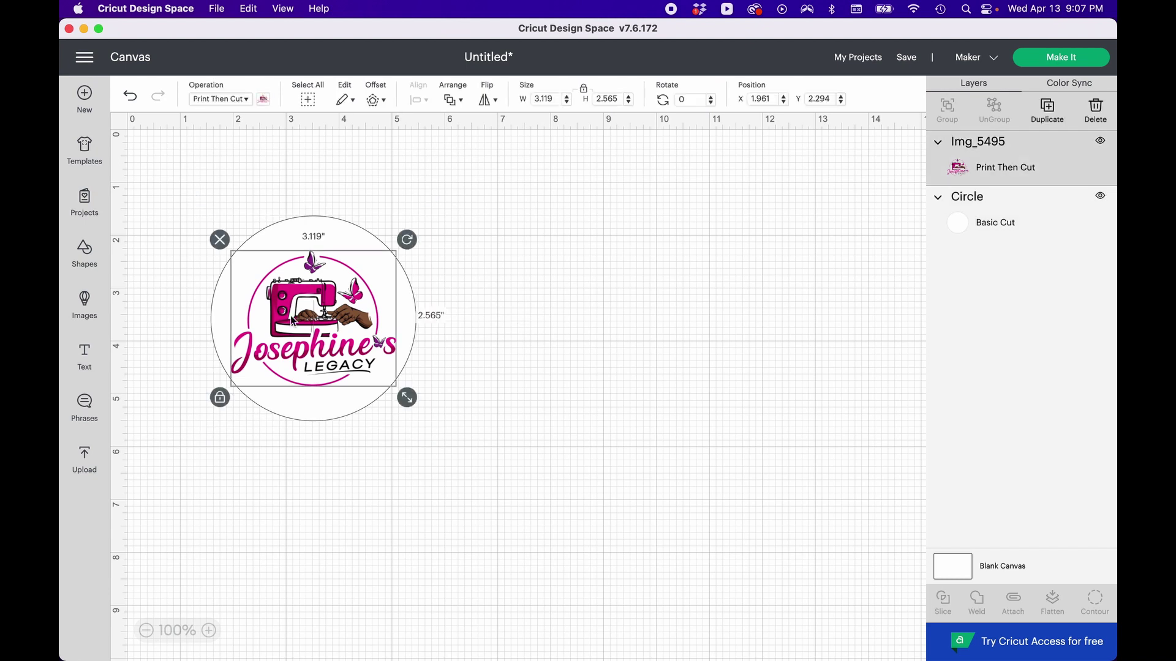
key(Right)
key(Right)
key(Right)
key(Right)
key(Right)
key(Right)
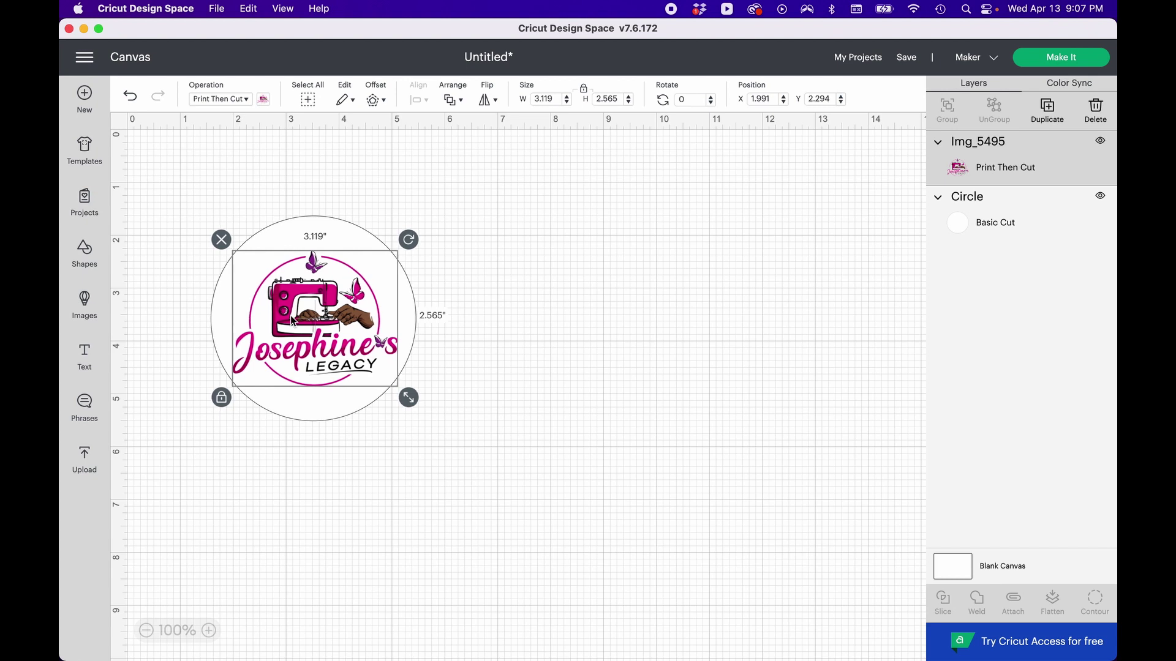
key(Up)
key(Up)
key(Up)
key(Up)
key(Up)
key(Up)
key(Up)
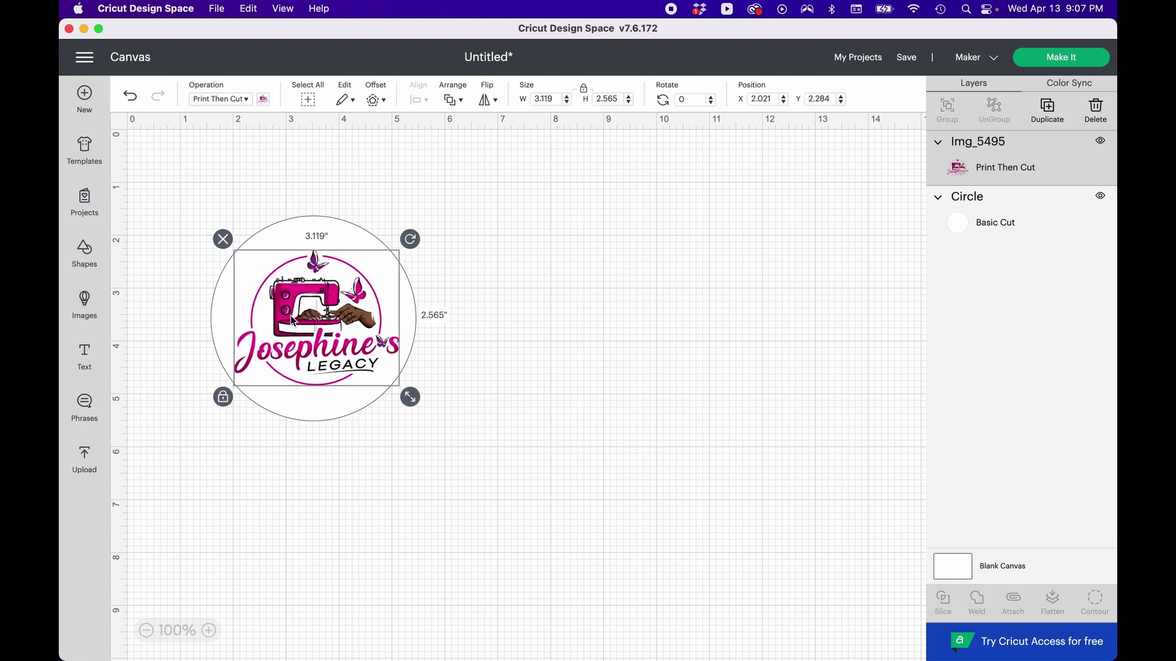
Fine-tune the logo's position within the white circle by eye, ending at about X 2.021, Y 2.195.
click(377, 470)
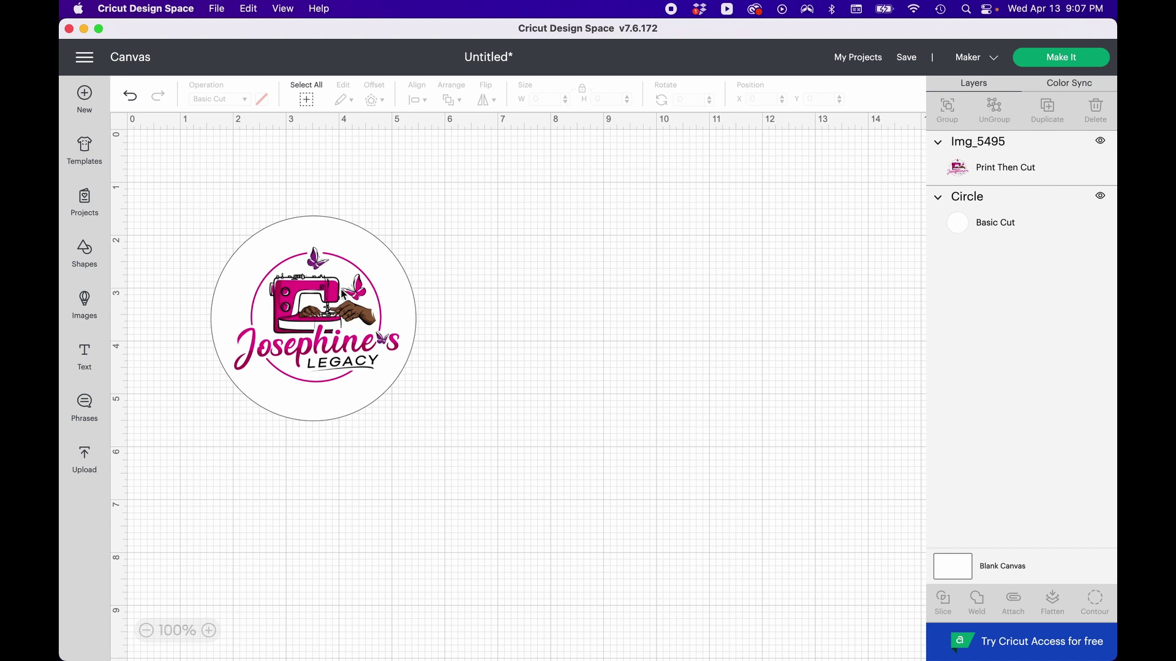
drag(263, 354, 251, 351)
drag(303, 306, 312, 311)
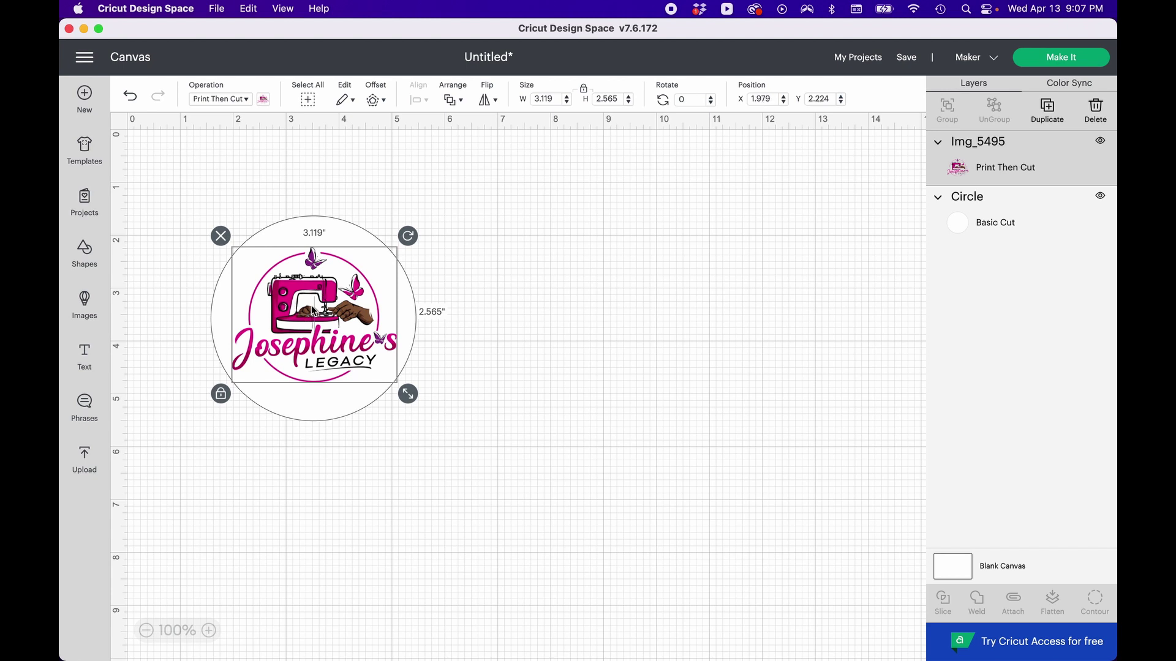
click(469, 389)
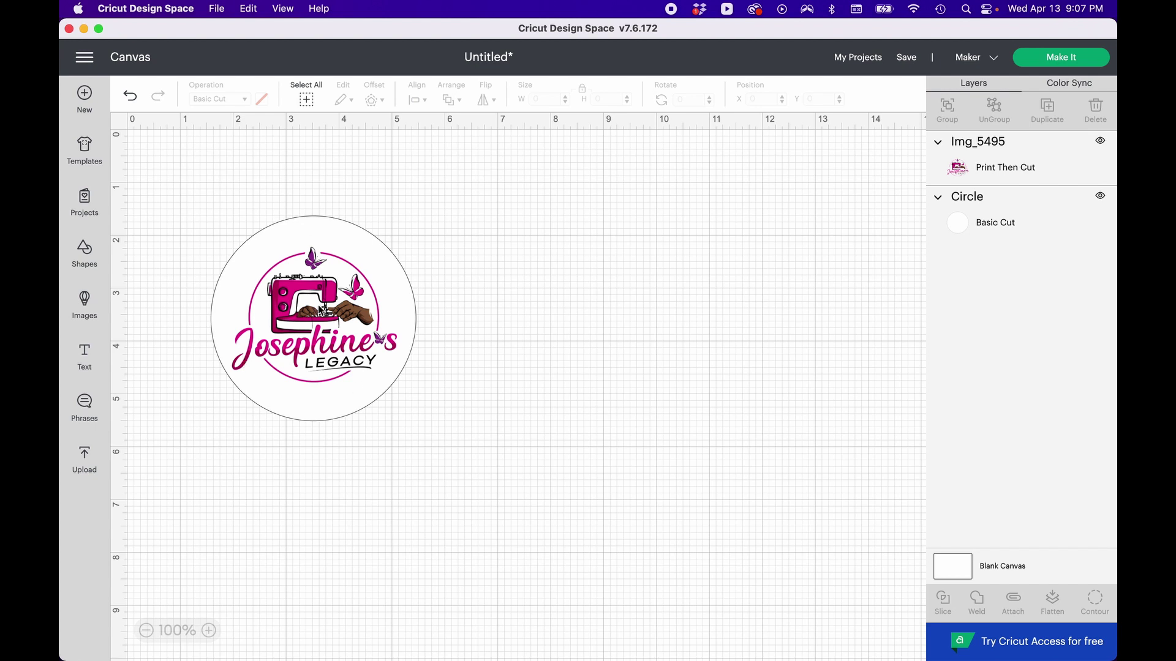
click(320, 306)
drag(319, 307, 323, 302)
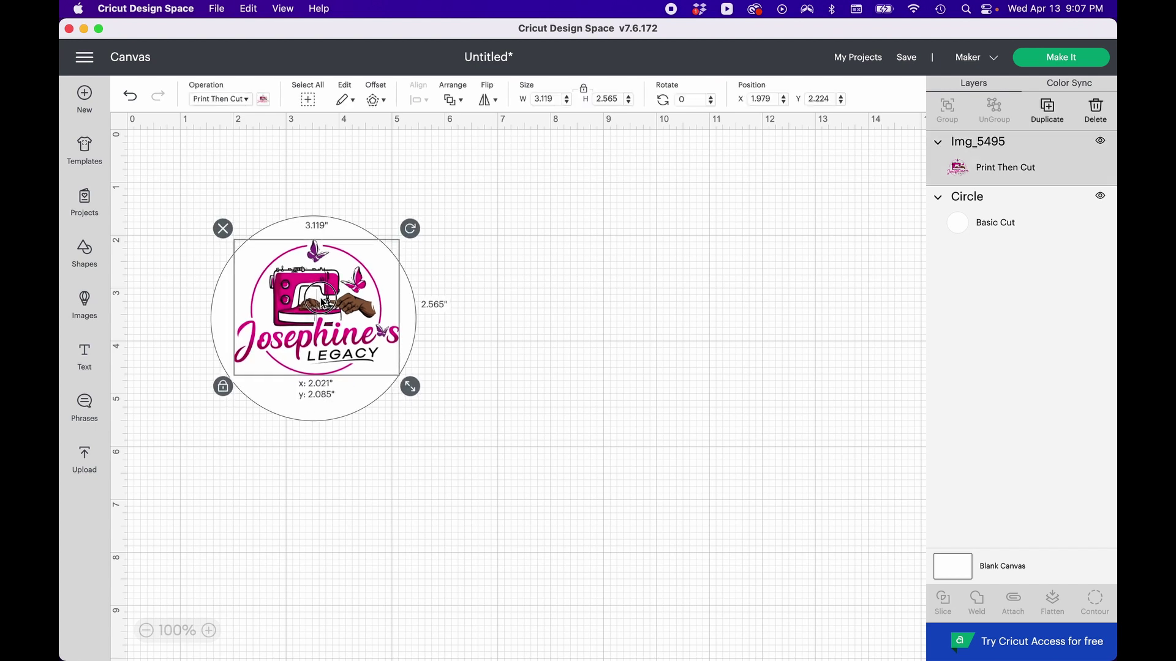
click(340, 483)
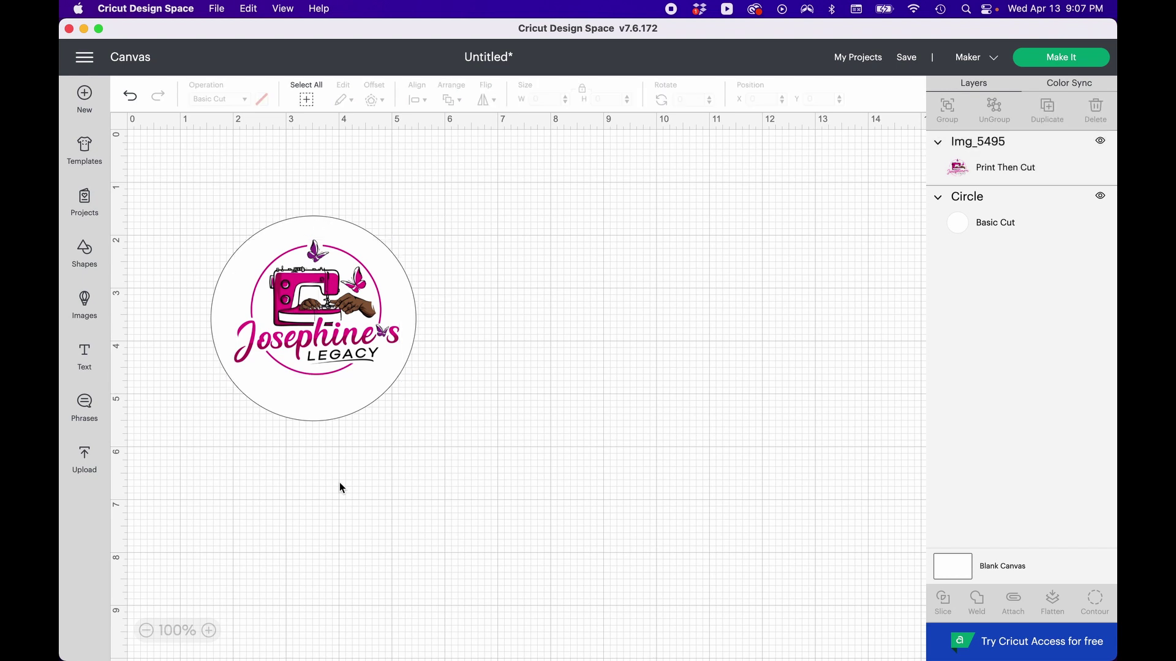
click(317, 347)
drag(317, 347, 318, 347)
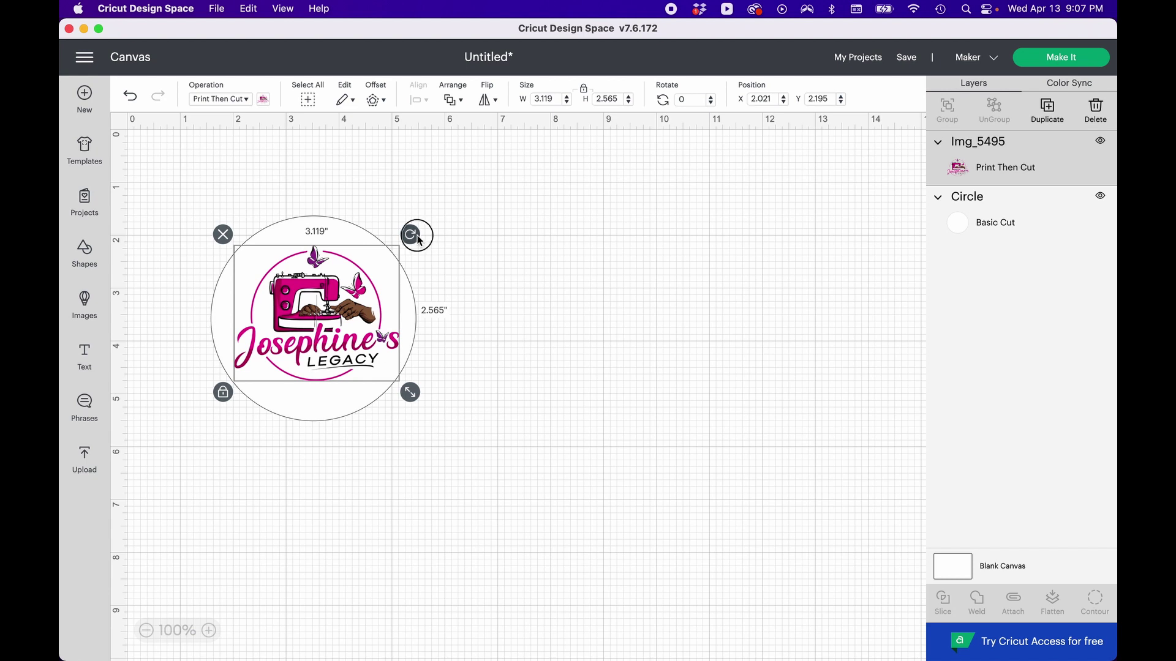
Rotate only the logo very slightly clockwise within the circle, to about 0.29°.
drag(411, 235, 421, 237)
click(550, 381)
click(314, 314)
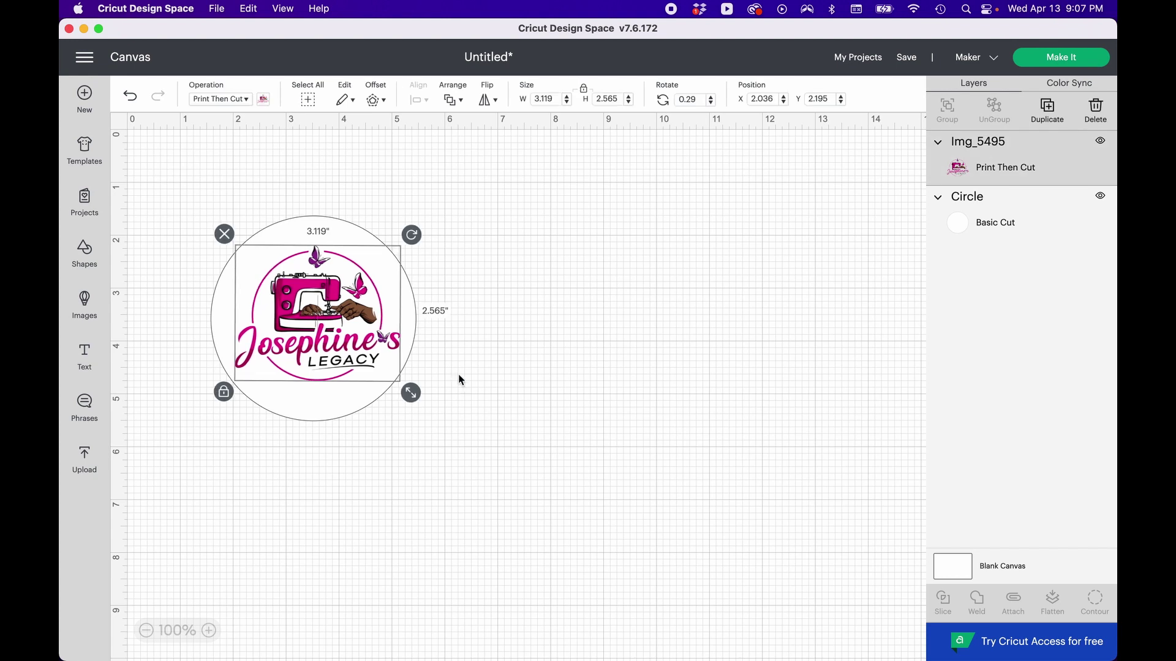
click(583, 391)
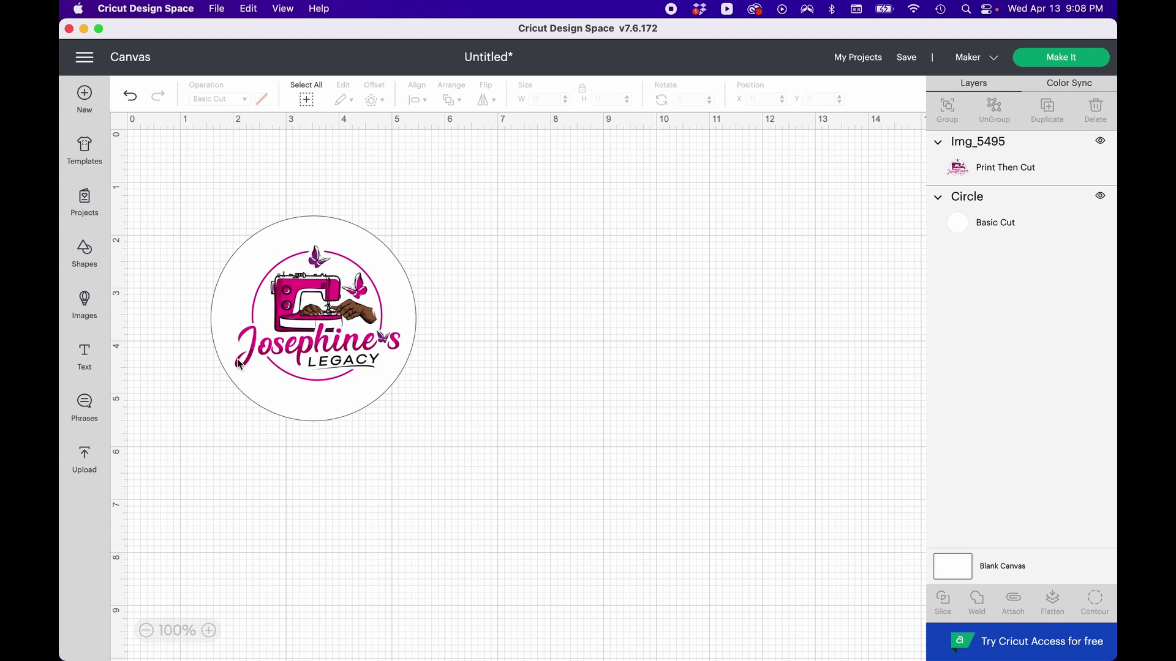
Nudge the rotated logo slightly right and down within the circle, to about X 2.046, Y 2.215.
click(353, 344)
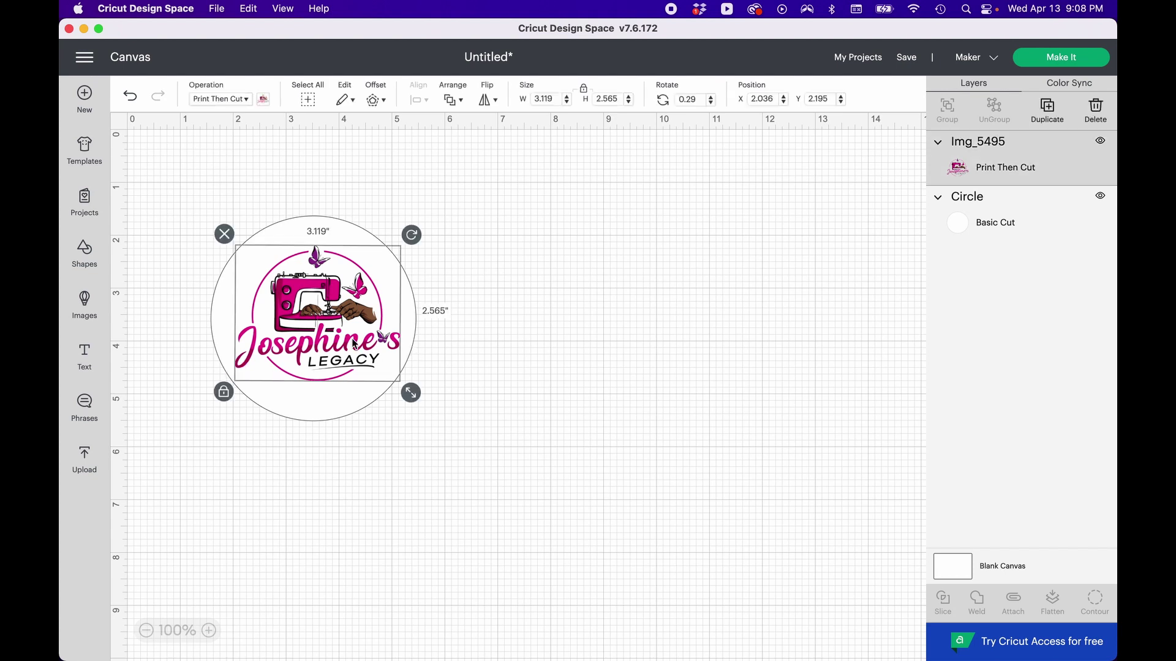
drag(353, 344, 354, 344)
click(532, 391)
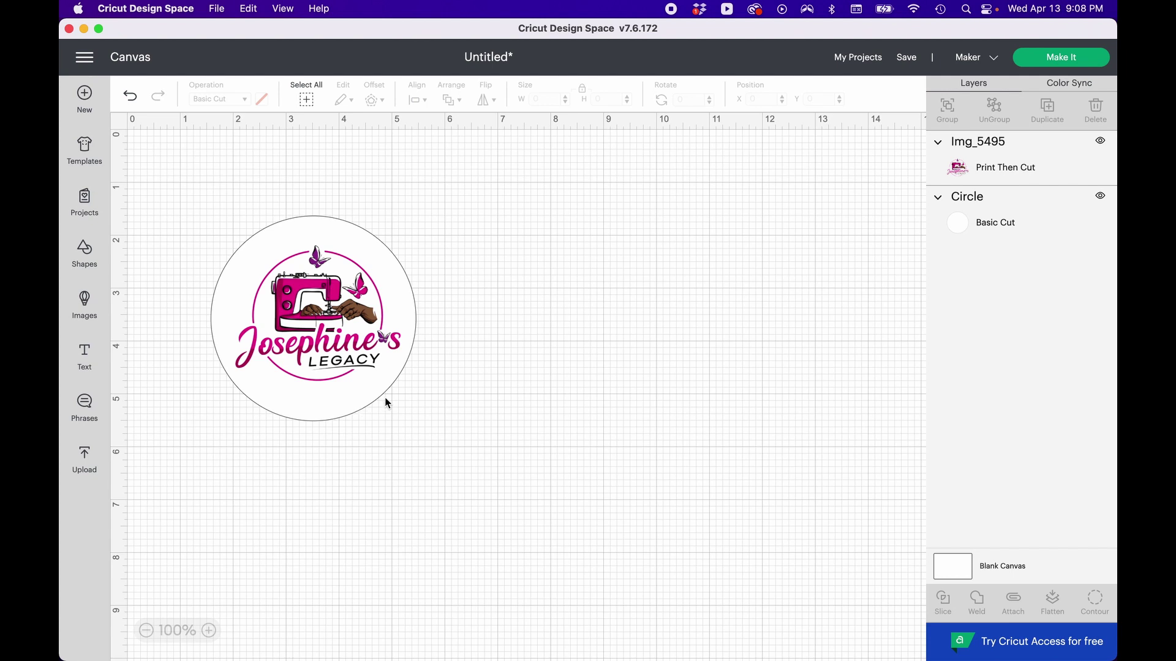
click(367, 354)
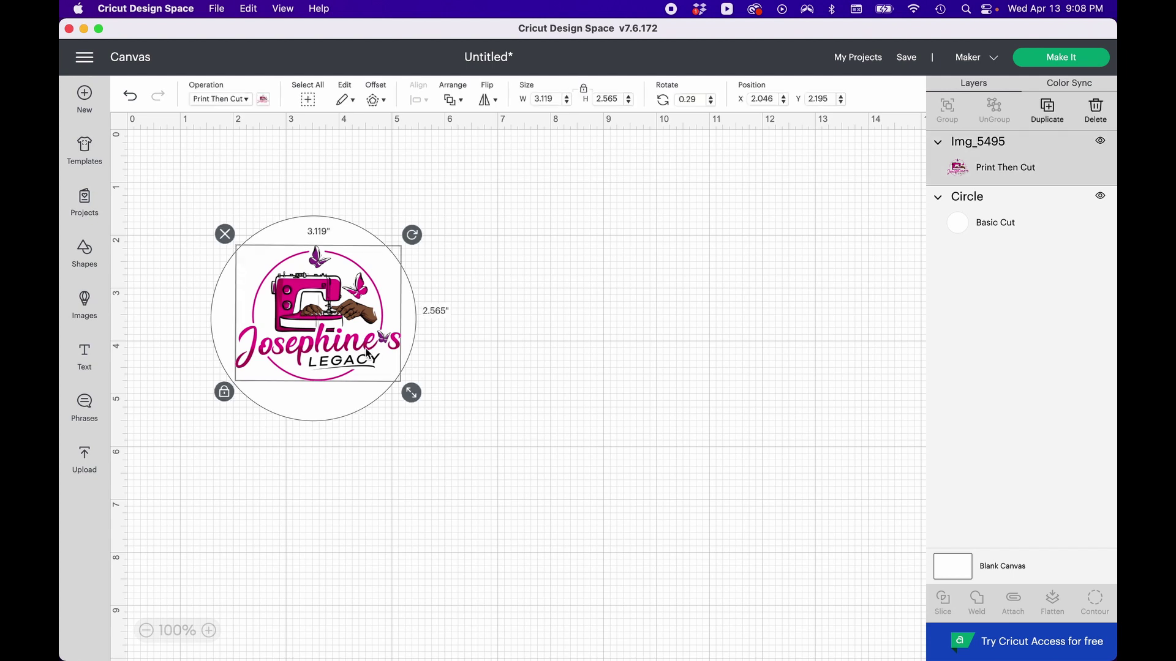
drag(366, 350, 367, 354)
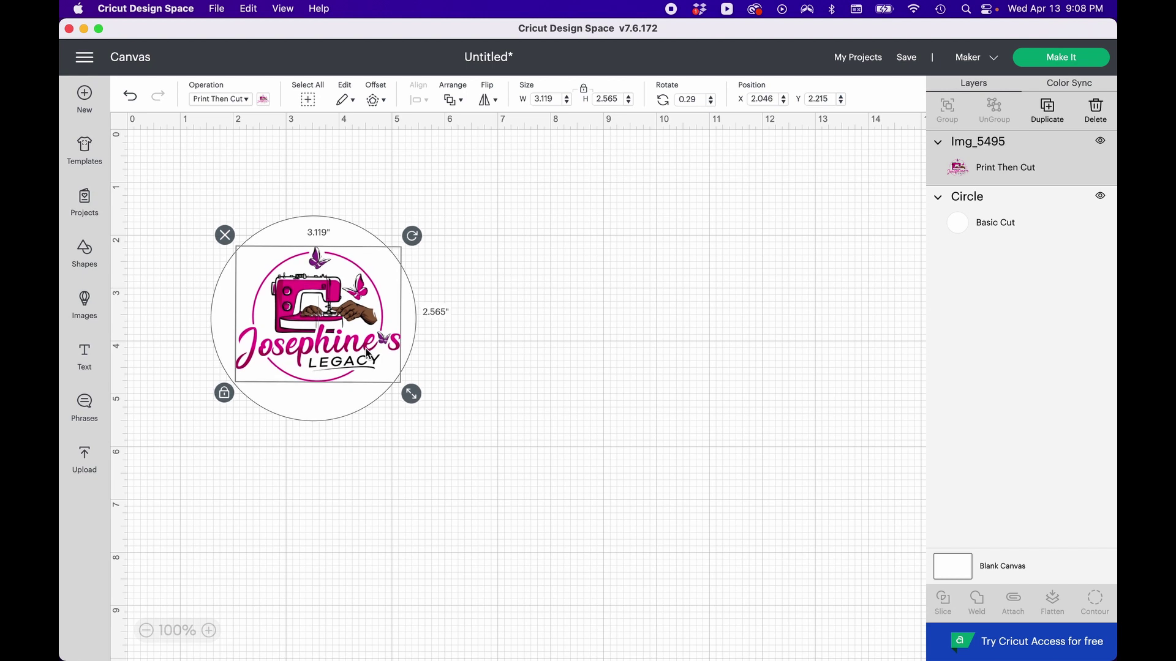
click(426, 354)
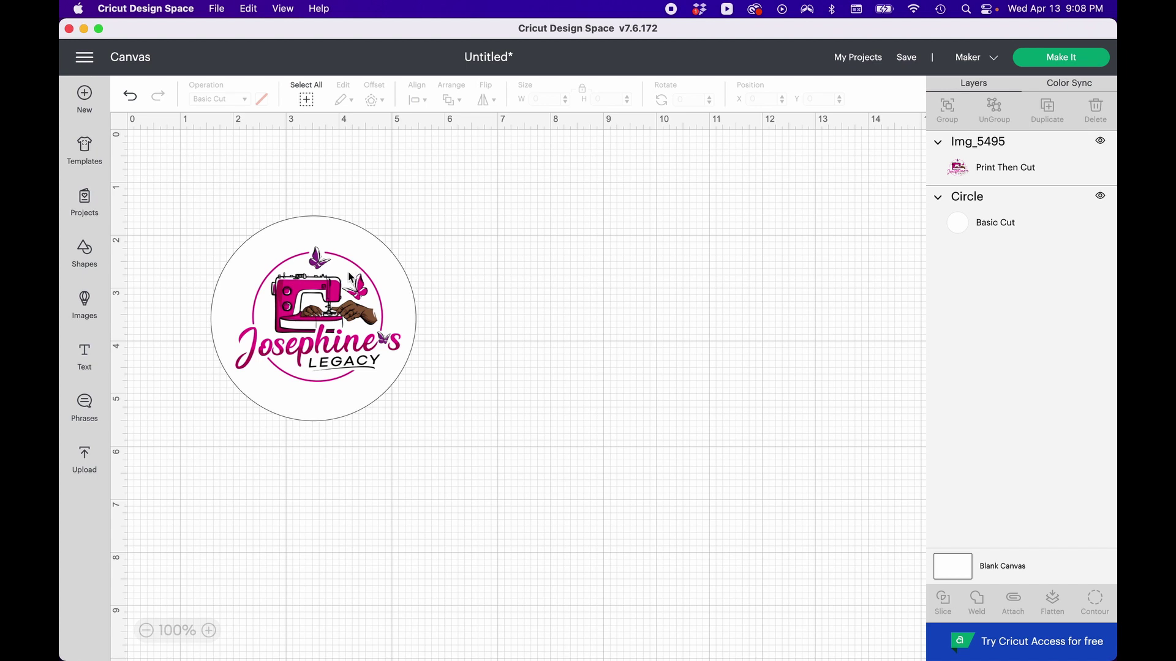
click(267, 308)
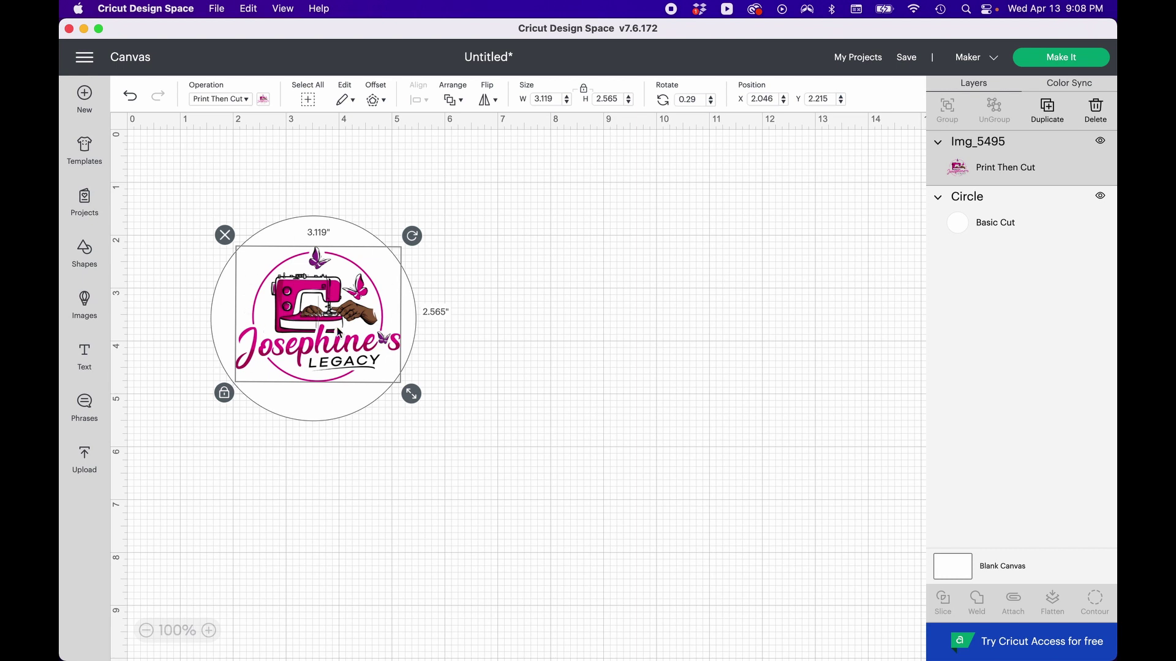
click(523, 401)
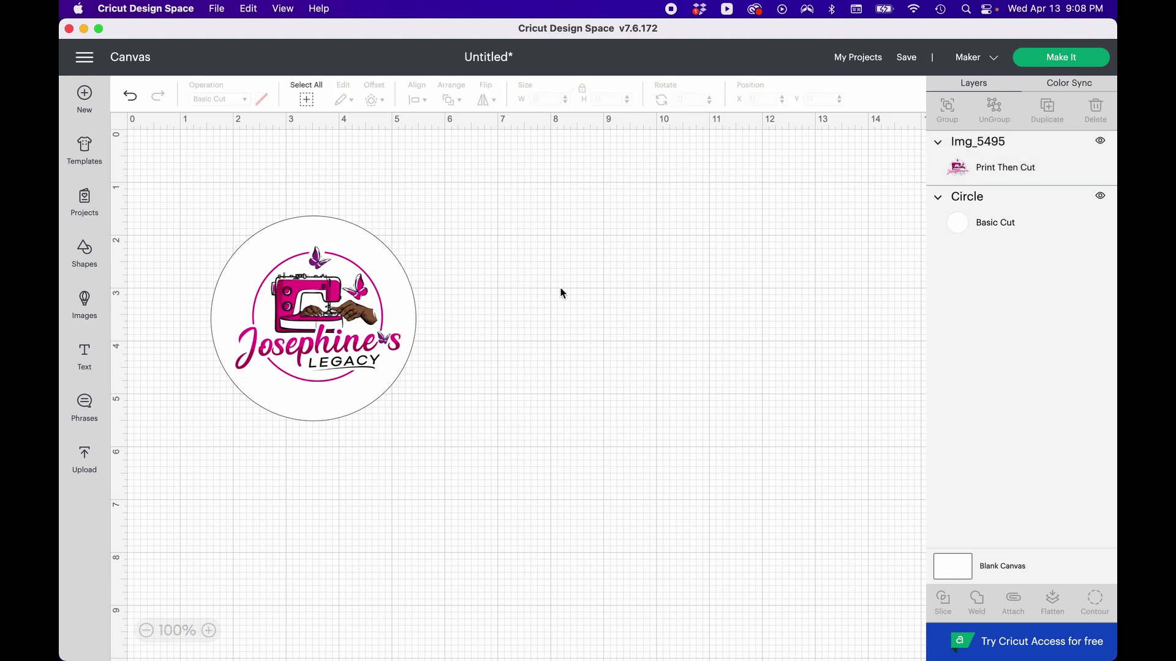
click(362, 288)
click(534, 316)
click(312, 421)
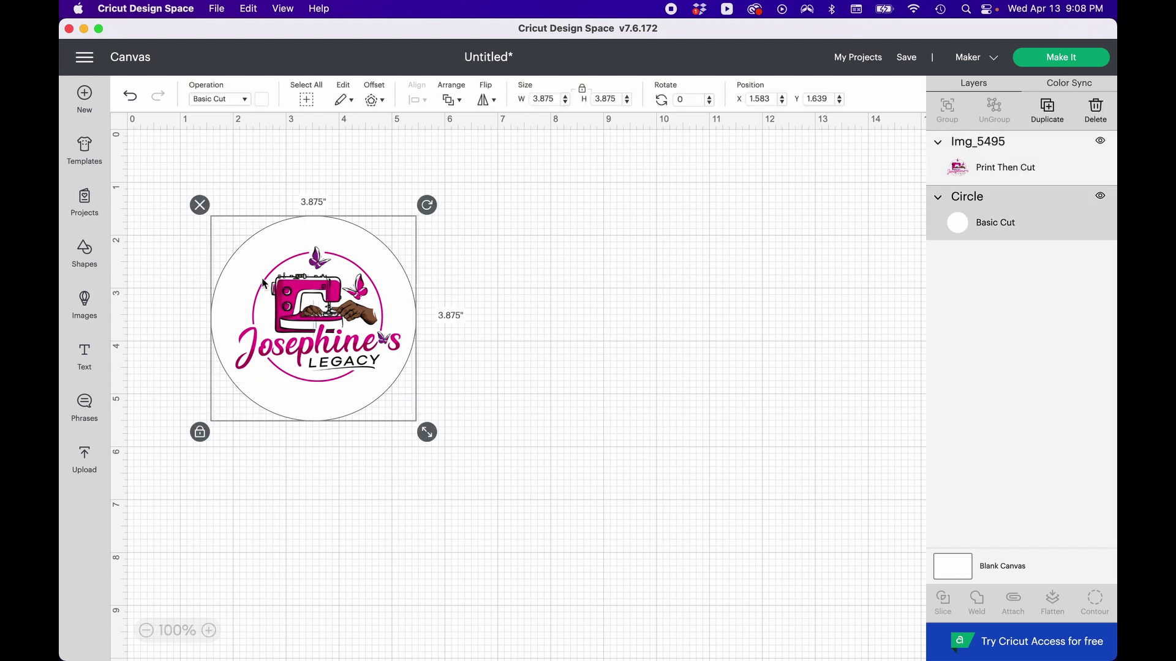
click(559, 299)
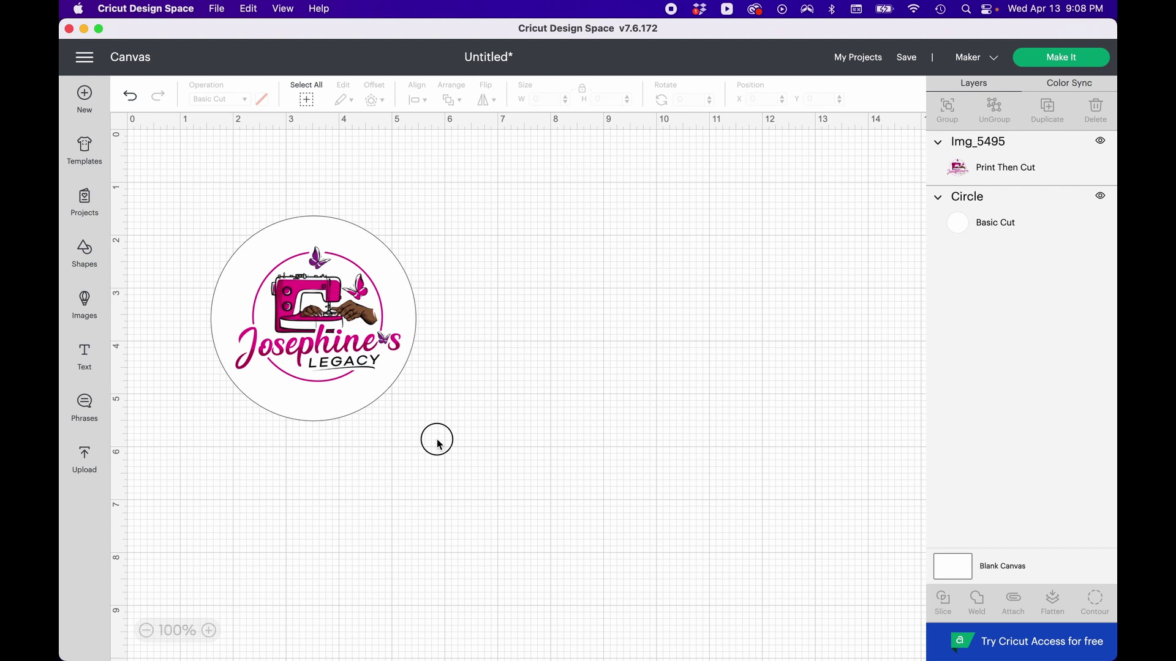
Attach the logo and the white circle together and move the attached label up to about X 1.569, Y 0.681.
drag(437, 439, 306, 310)
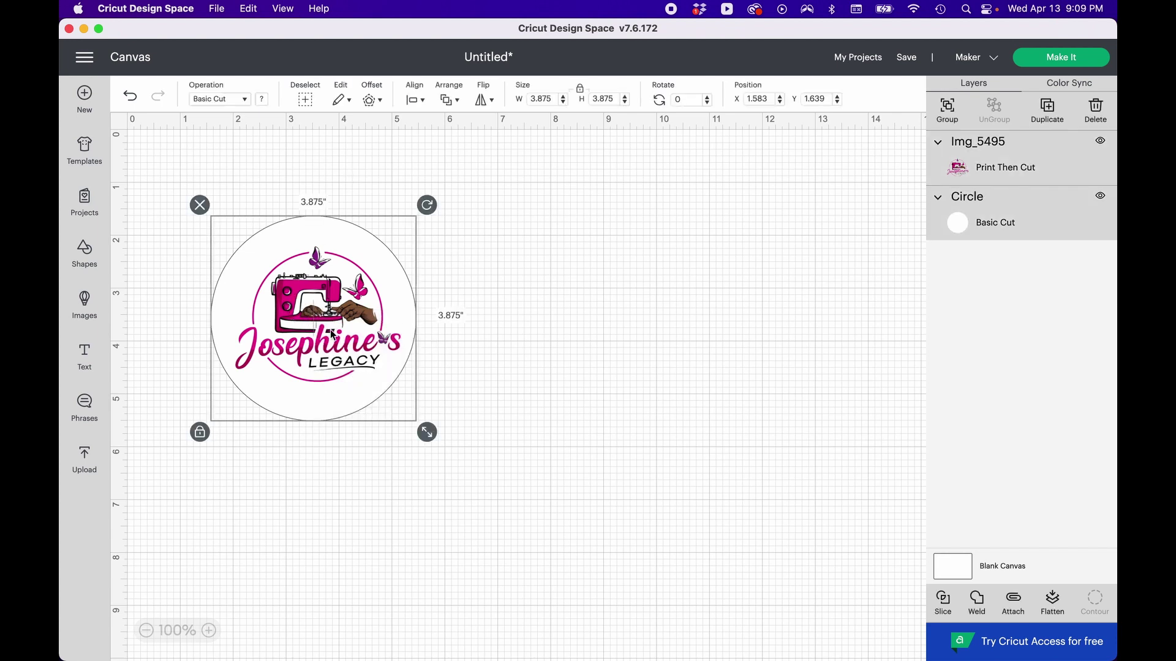
click(1014, 601)
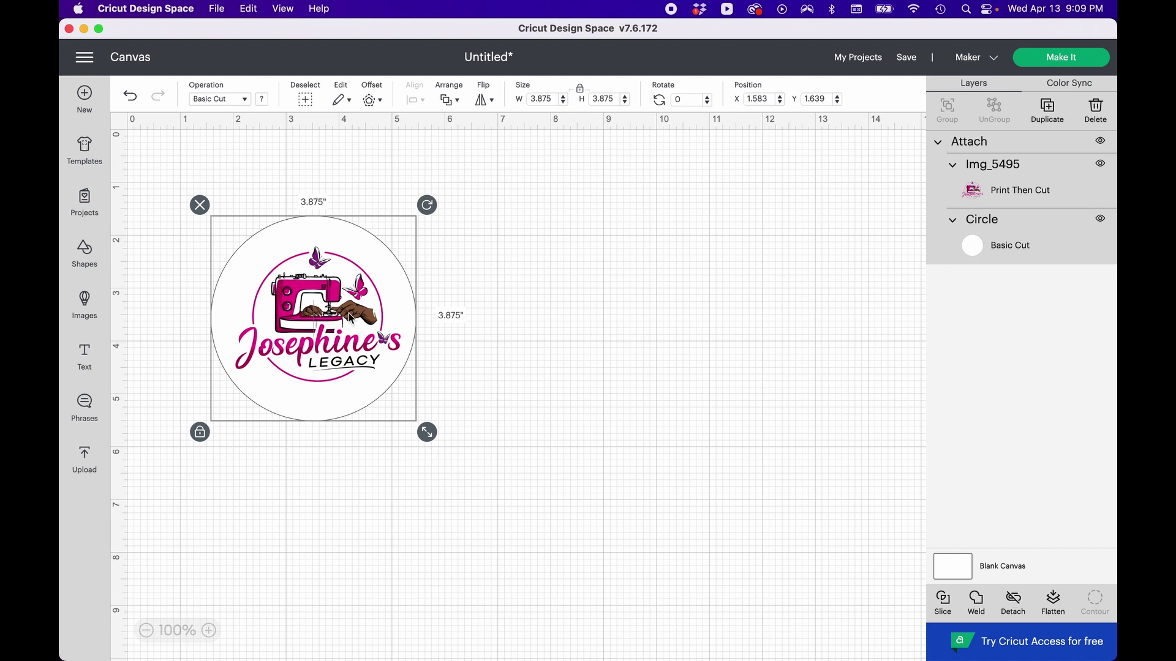
drag(361, 324, 340, 263)
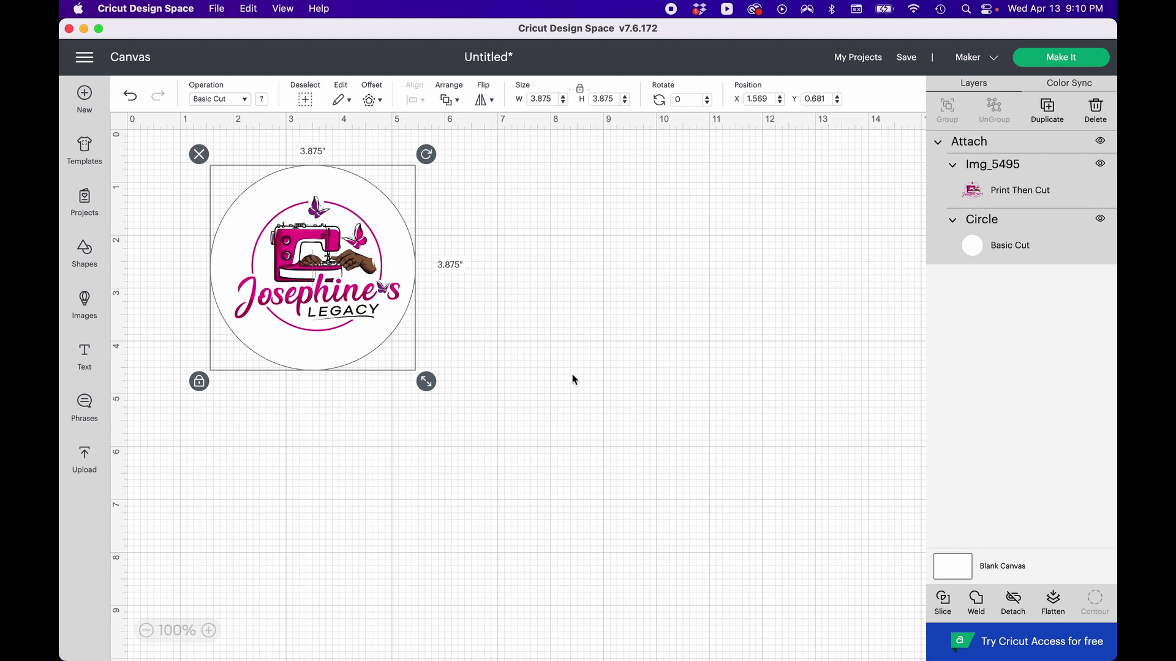
click(247, 102)
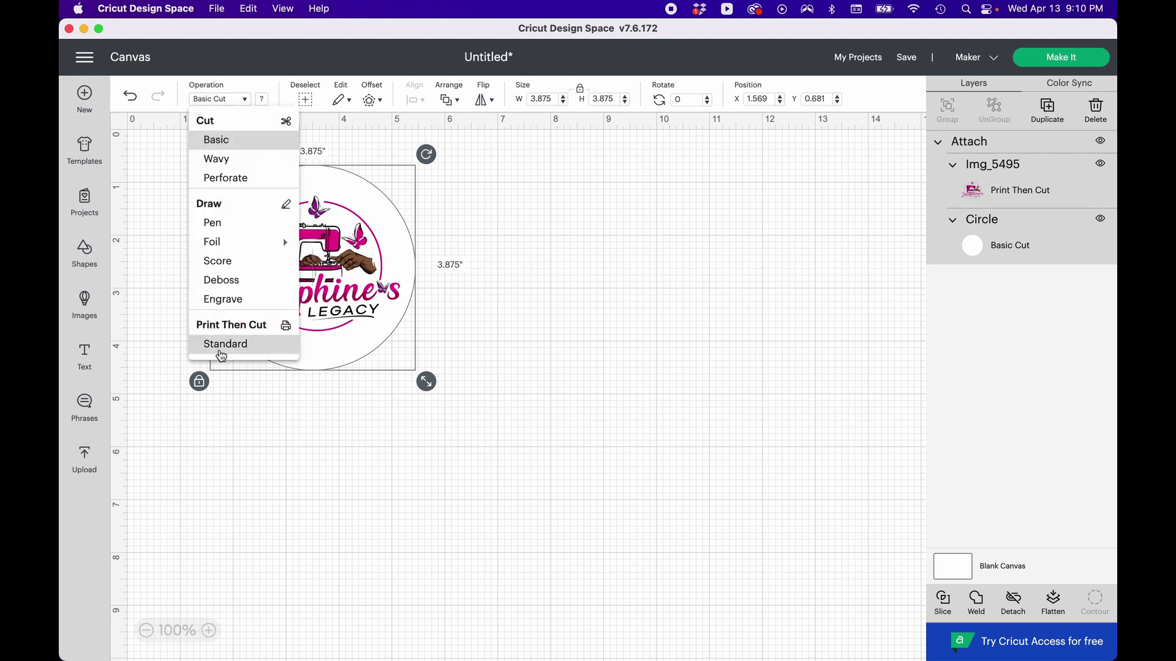
click(510, 318)
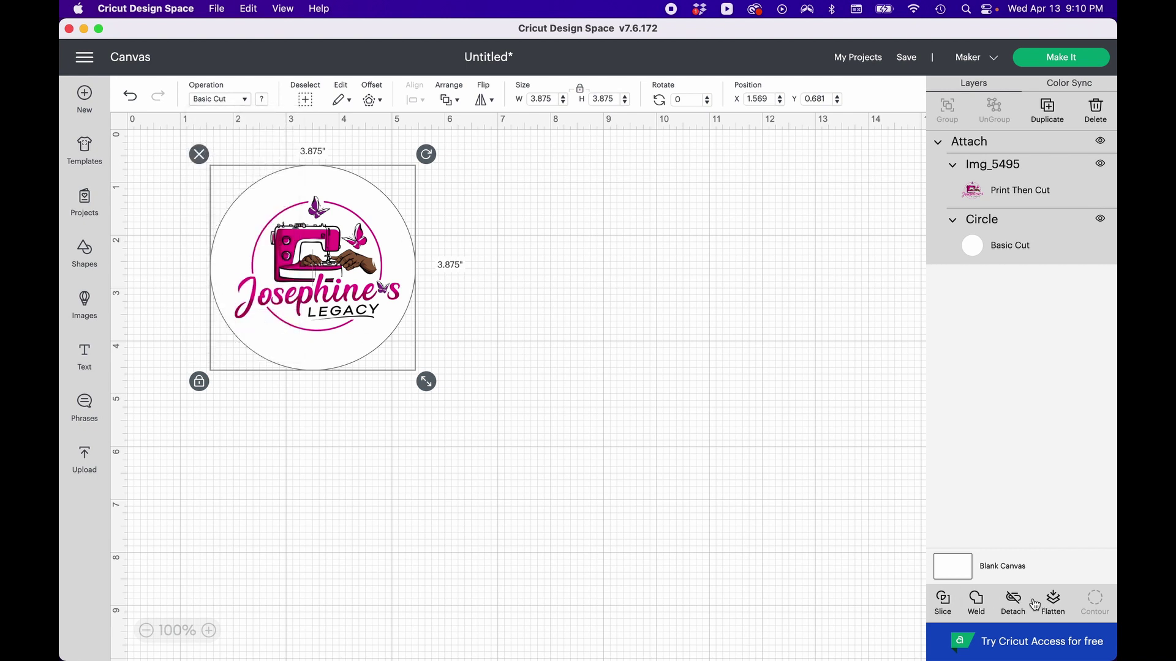
right_click(420, 405)
drag(420, 404, 295, 269)
click(685, 473)
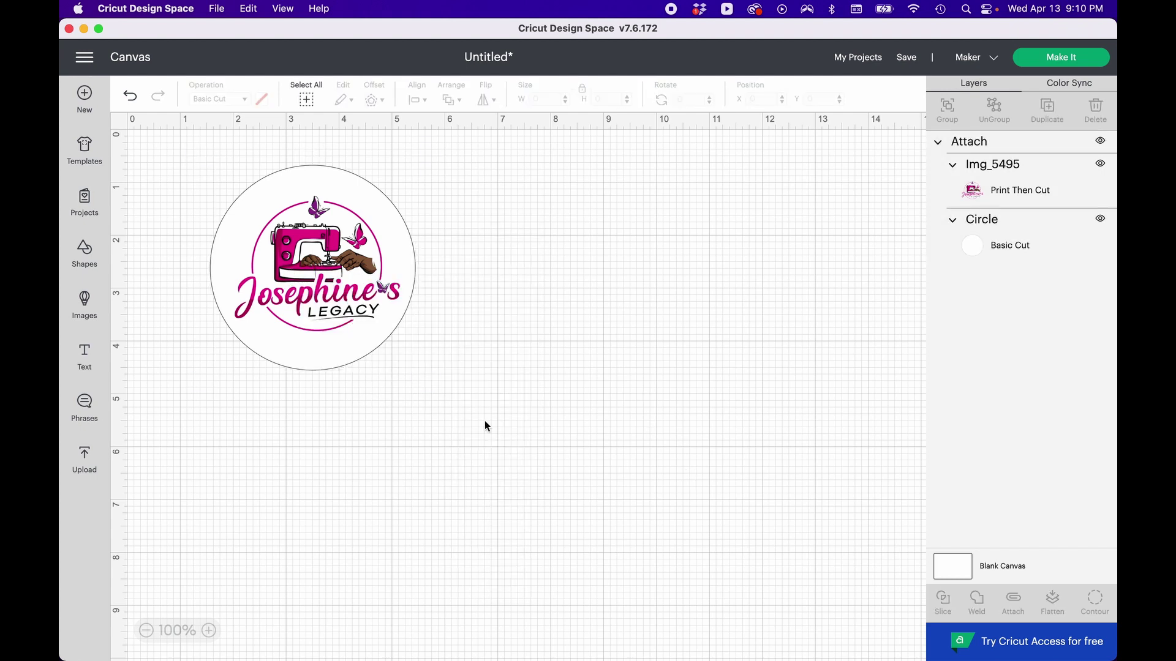
Flatten the attached logo and circle into one Print Then Cut image and move it to about X 2.014, Y 0.569.
click(331, 349)
click(1053, 603)
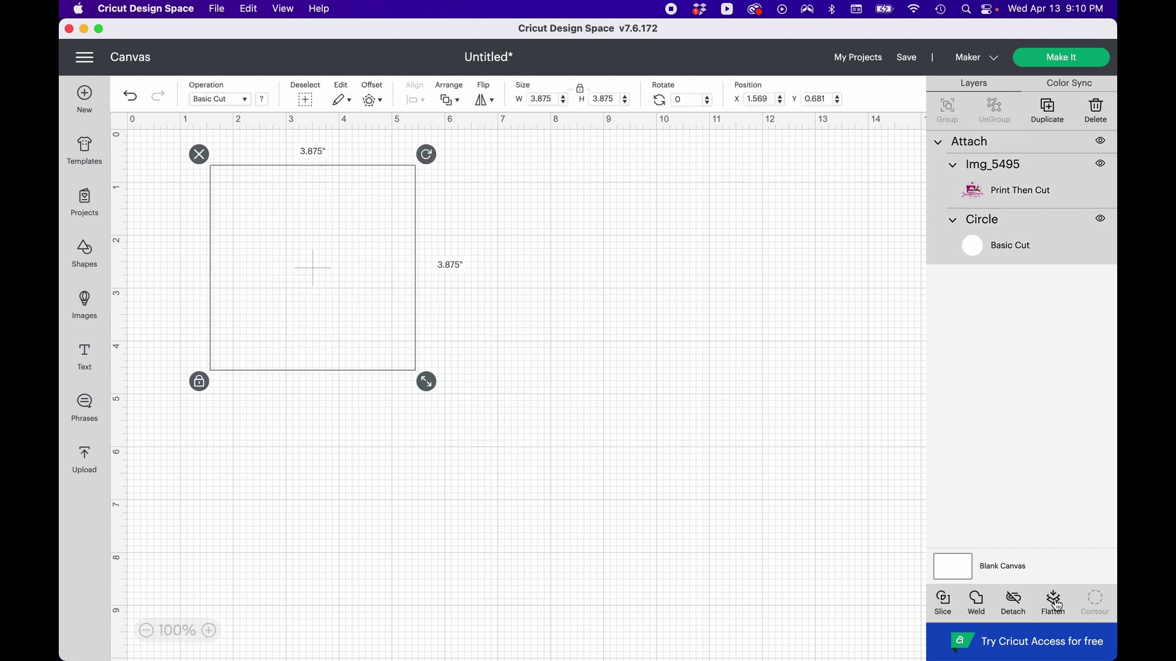
click(485, 415)
drag(317, 234, 341, 228)
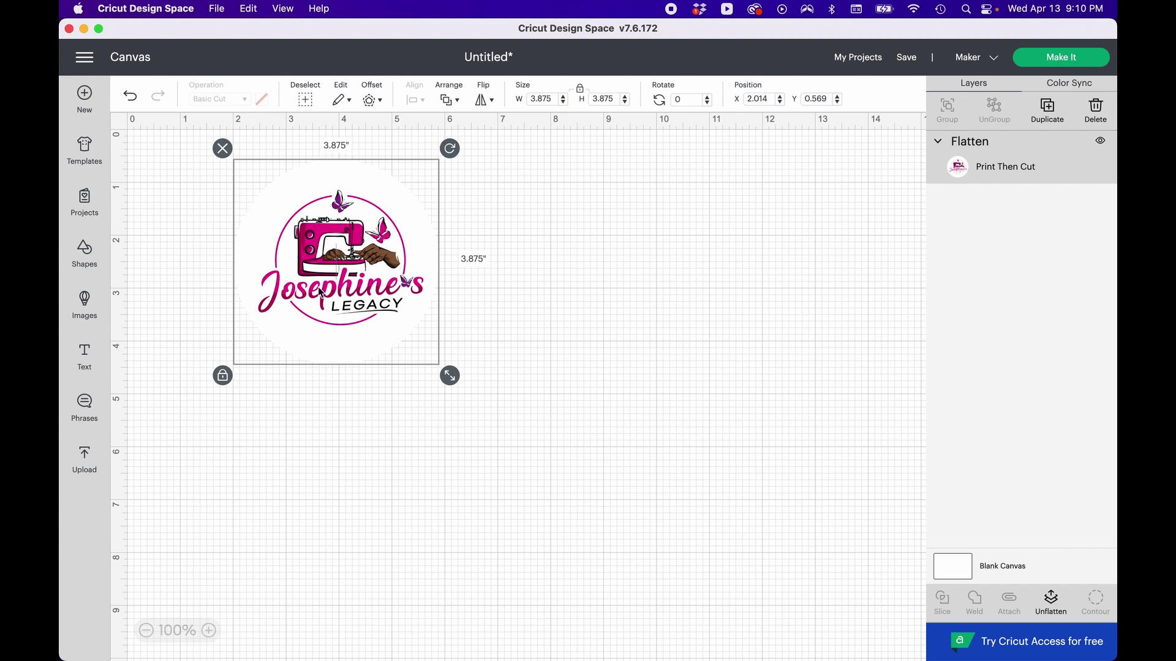
click(562, 316)
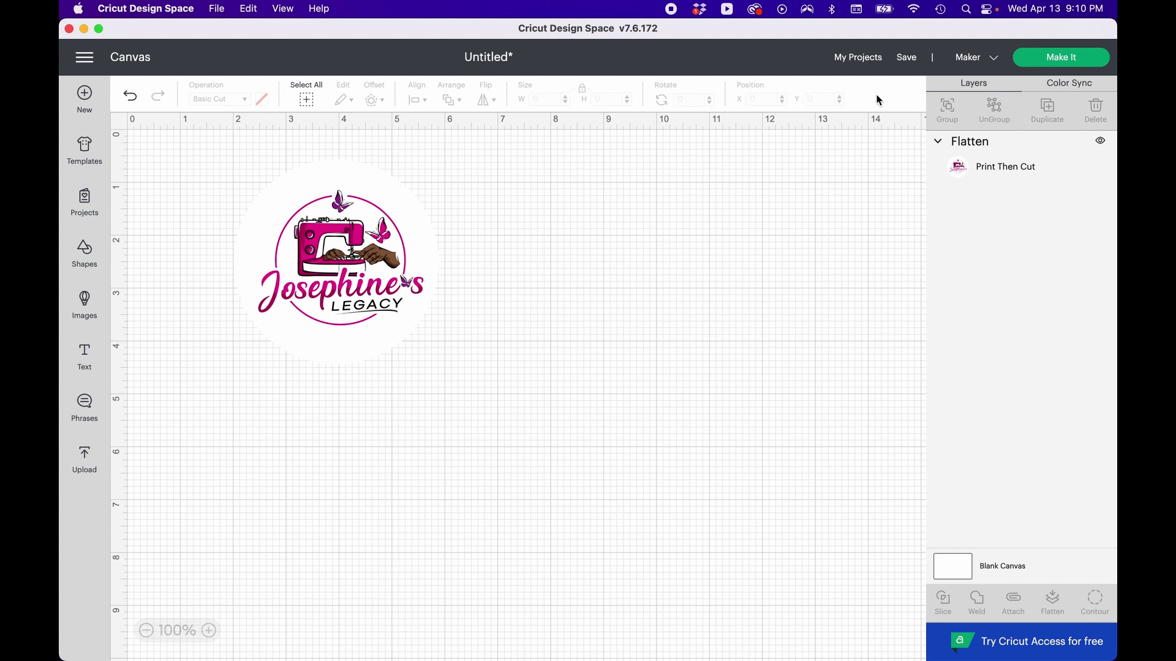
Preview how the flattened label is laid out on the cutting mat, and return to the canvas.
click(1085, 59)
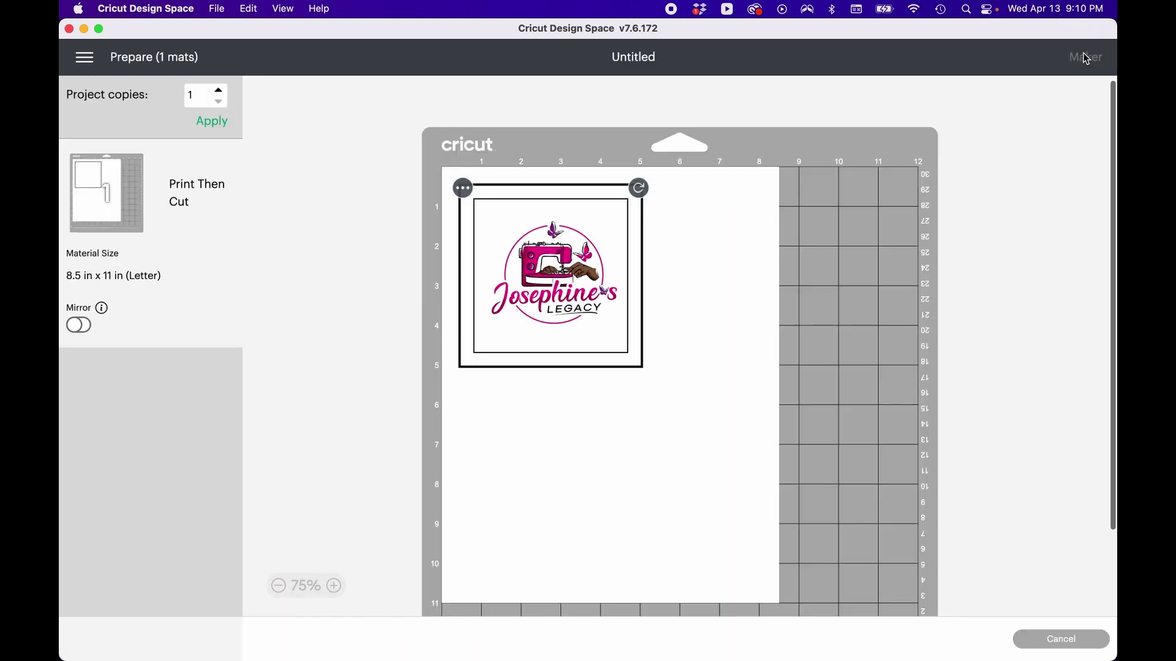
click(740, 273)
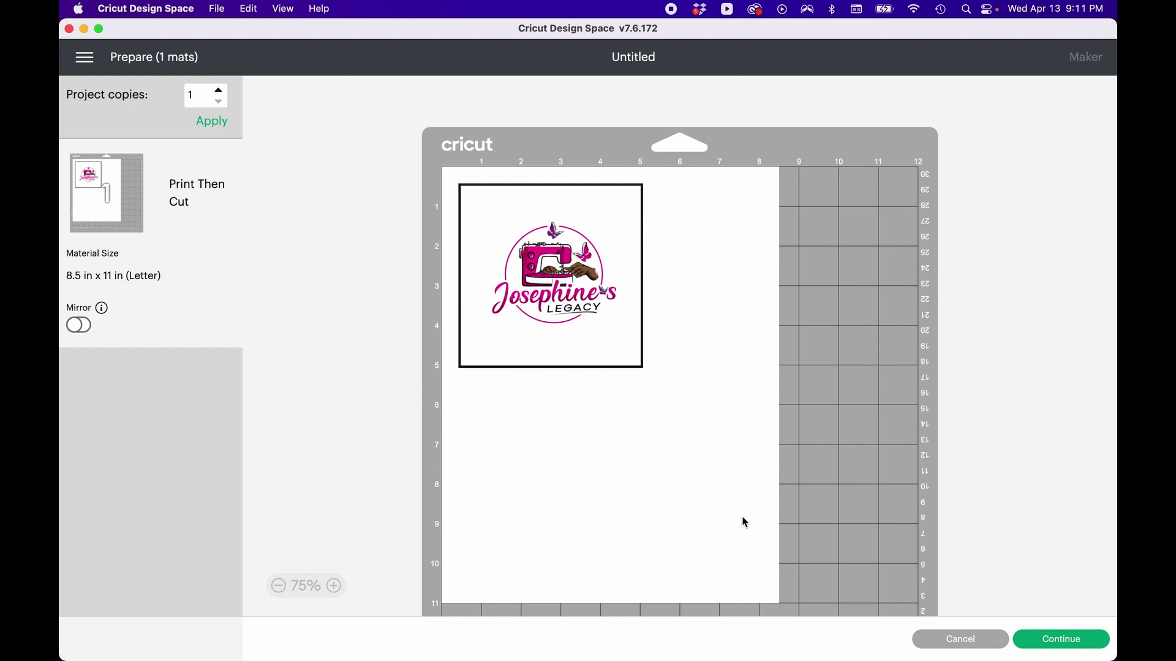
click(959, 639)
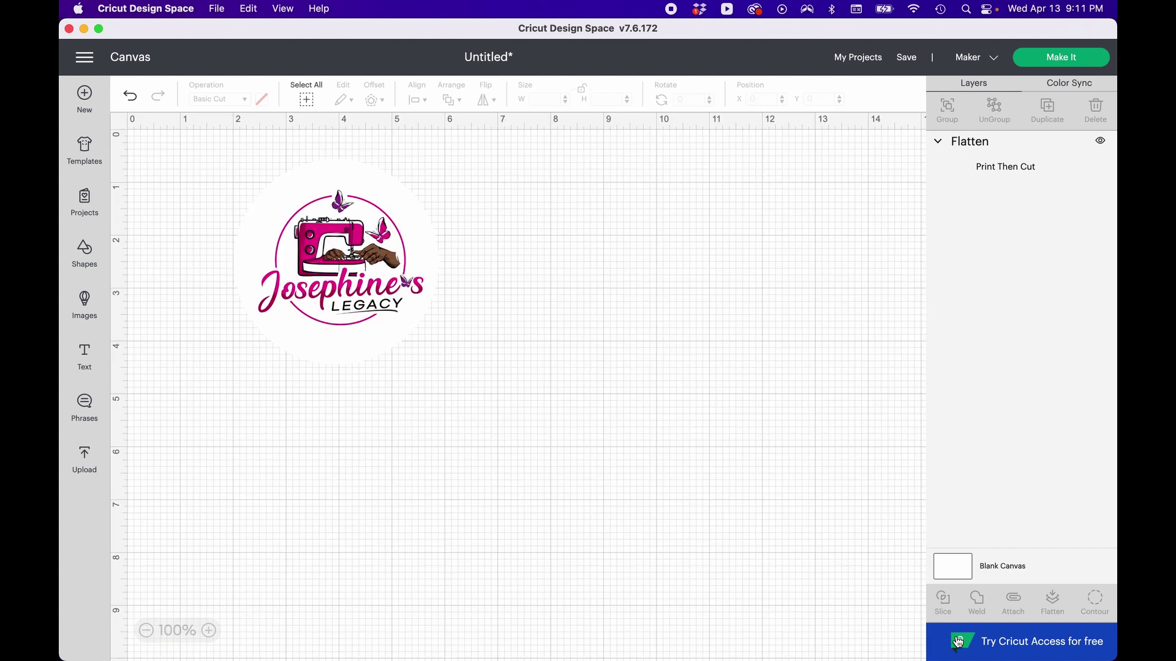
Move the flattened label to the canvas's upper-left corner, at about X 0.25, Y 0.208.
drag(380, 237, 285, 218)
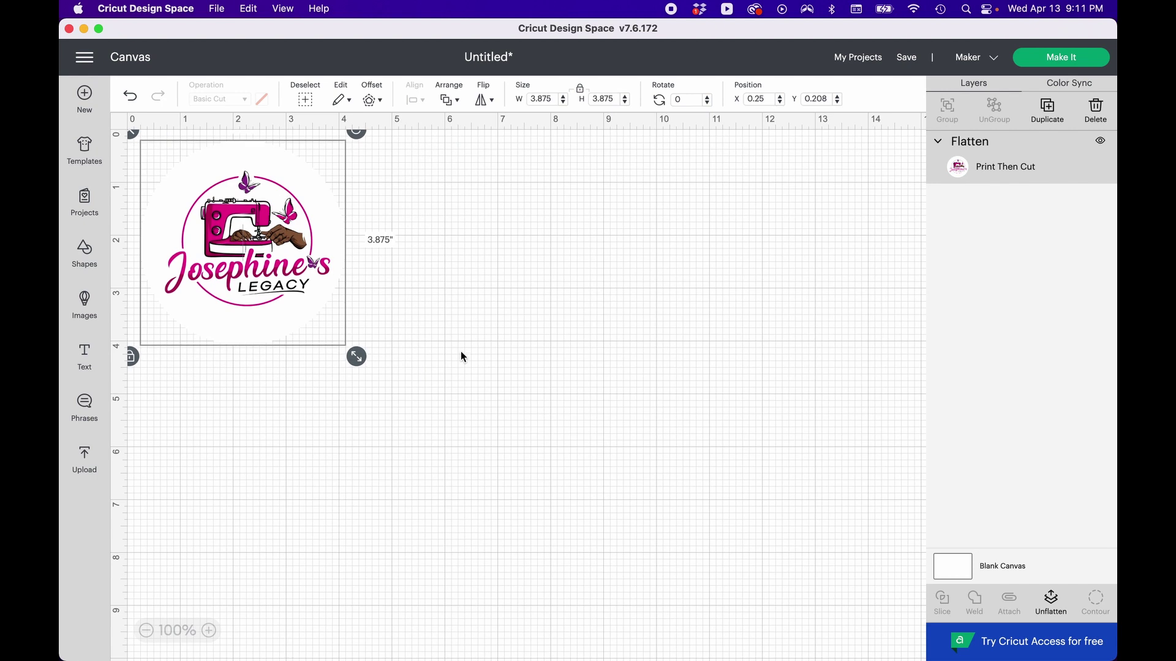
scroll(340, 586, down, 5)
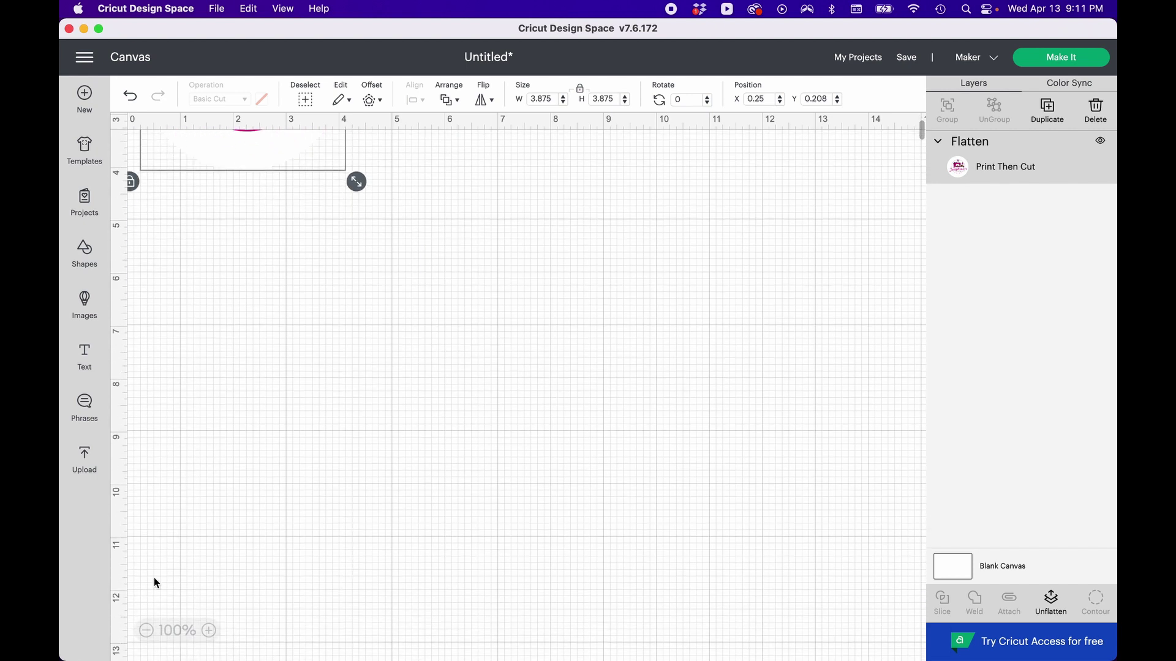
scroll(303, 560, up, 5)
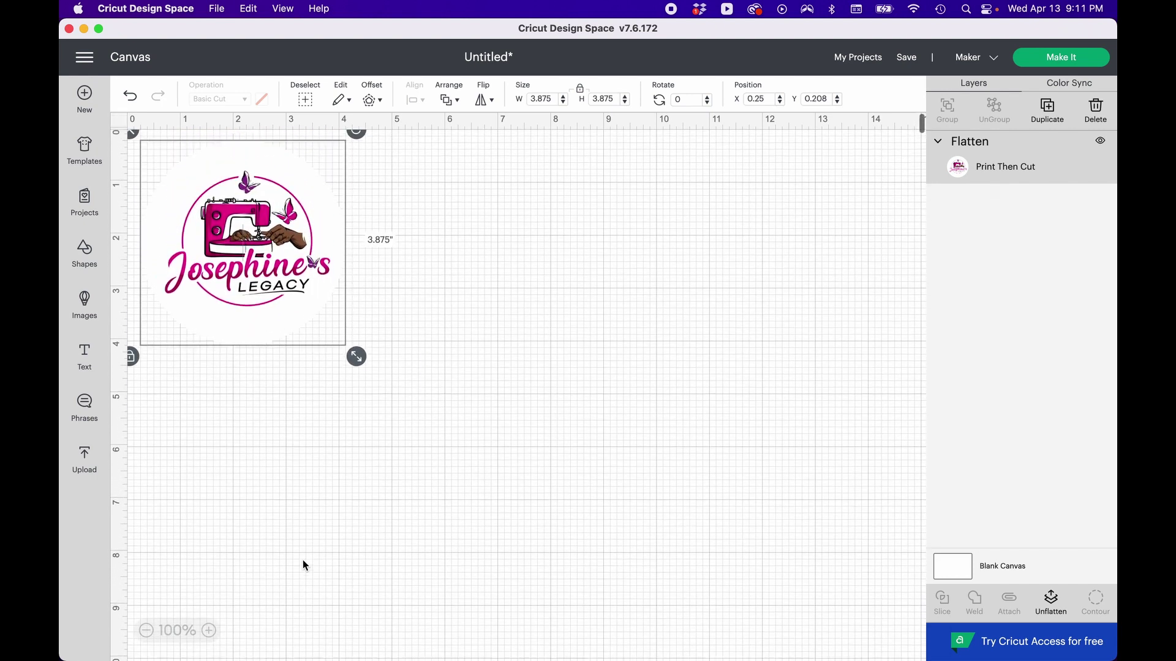
Duplicate the flattened label and place the copy to the right of the original at about X 4.694, Y 0.208.
click(1047, 107)
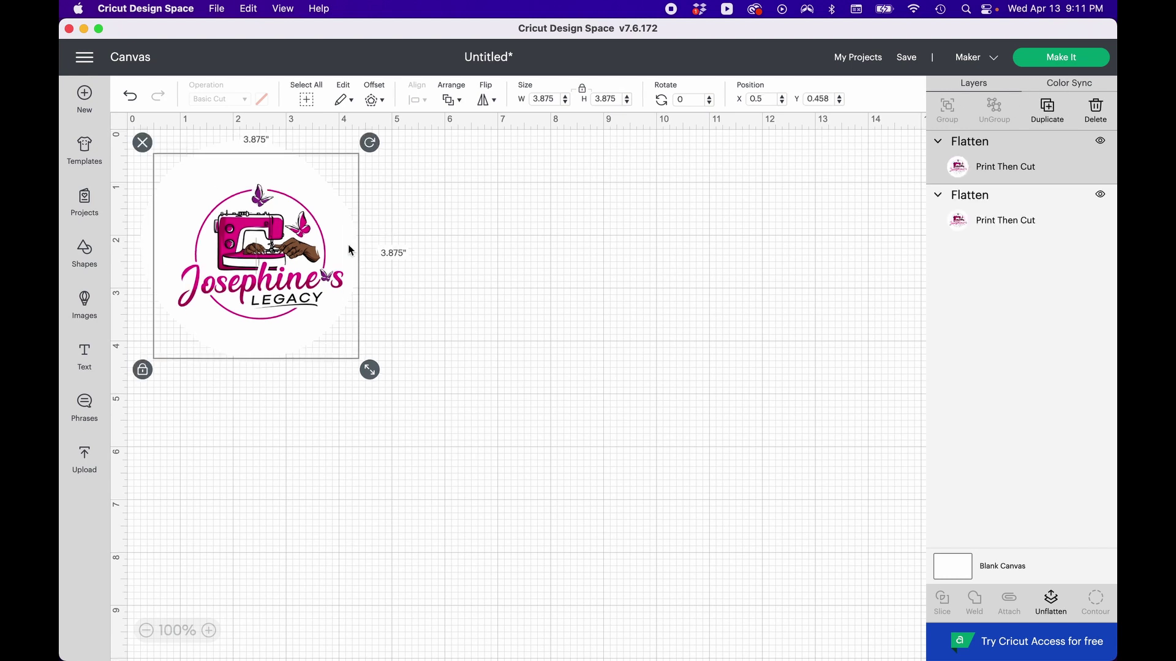
drag(214, 287, 435, 276)
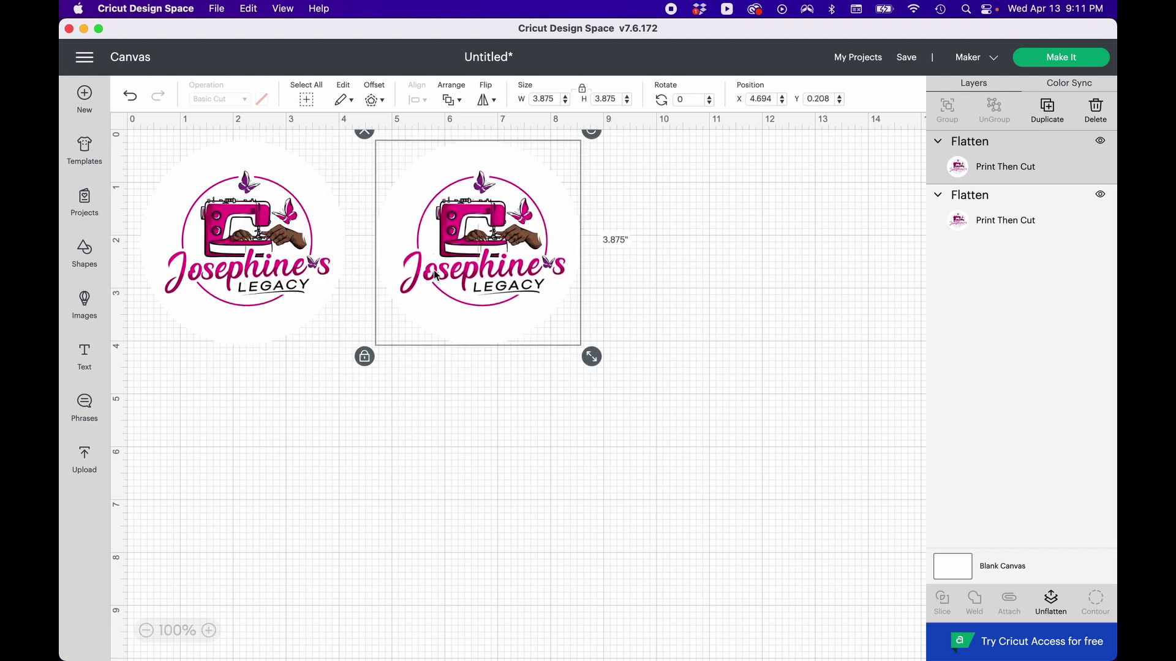
Duplicate the label twice and place the copies as a lower row at about X 0.069, Y 5.083 and X 4.597, Y 4.944.
click(1056, 114)
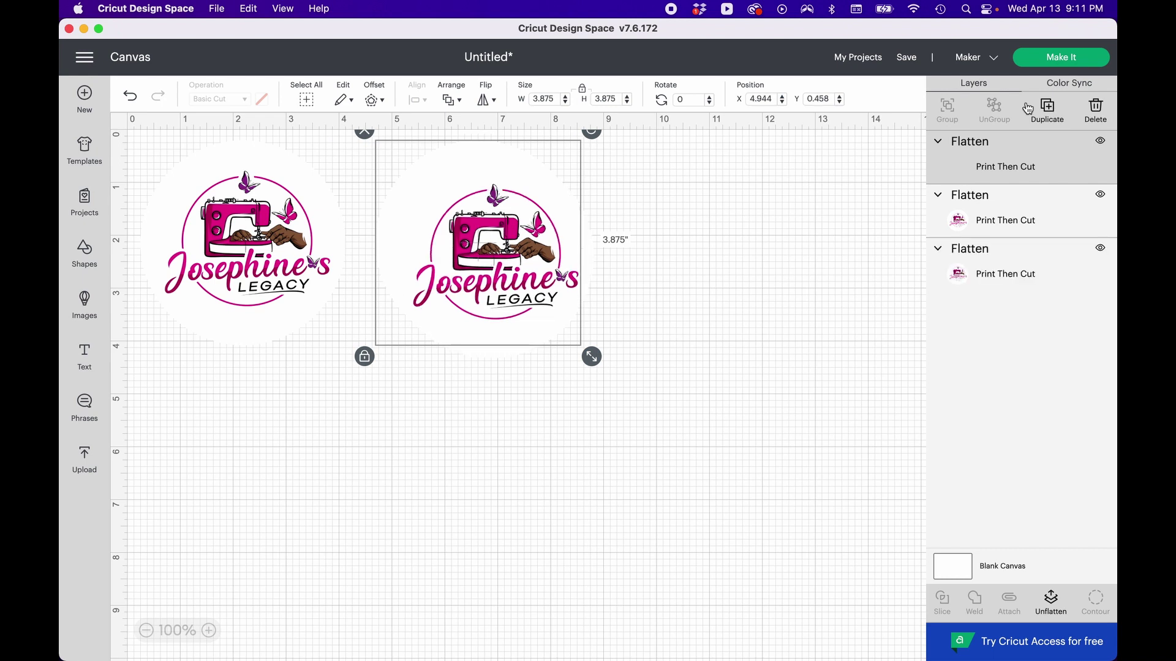
drag(401, 386, 214, 500)
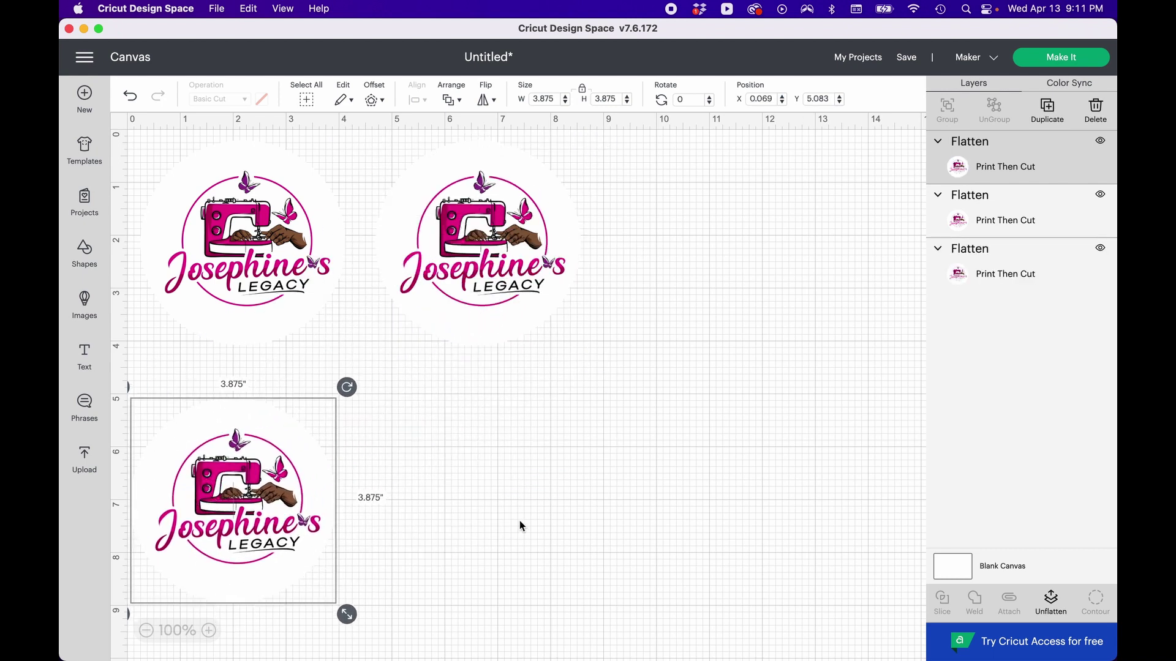
click(1054, 118)
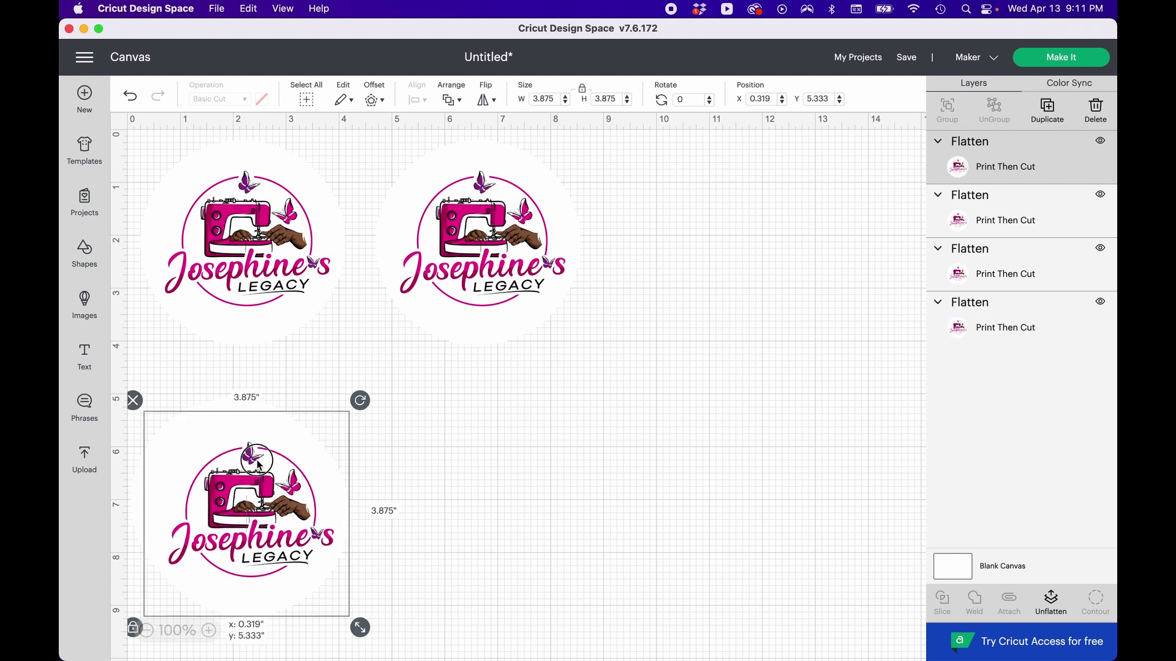
drag(257, 465, 485, 441)
click(688, 425)
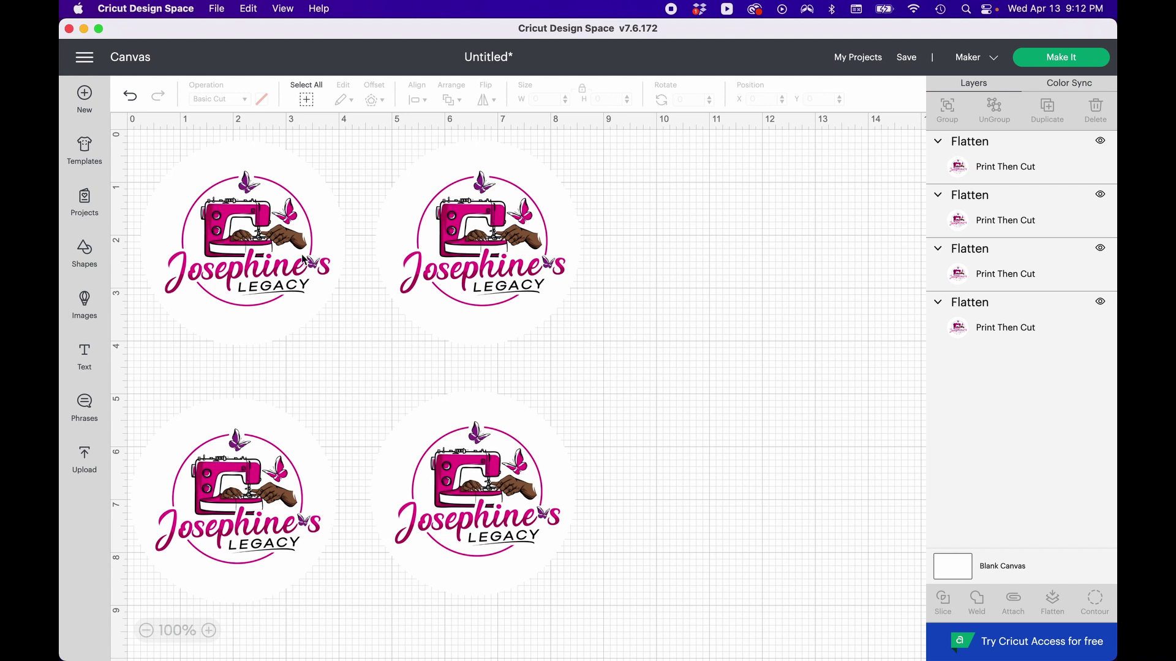
Preview how the four labels are distributed on the cutting mats, and return to the canvas.
scroll(628, 271, down, 10)
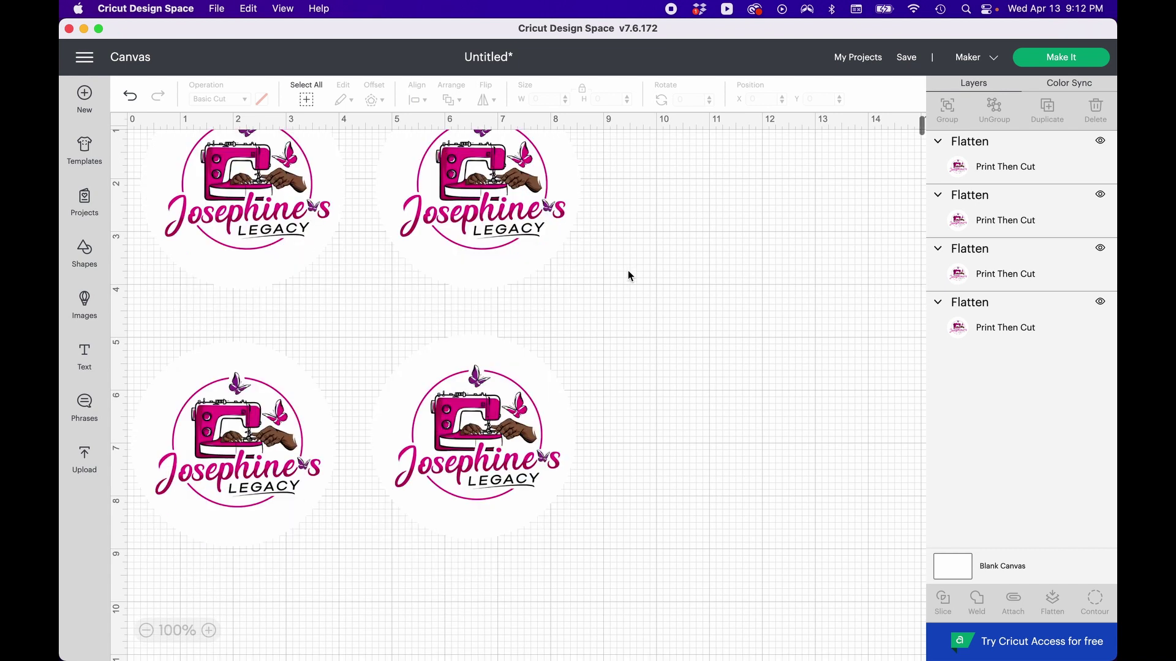
scroll(629, 276, up, 10)
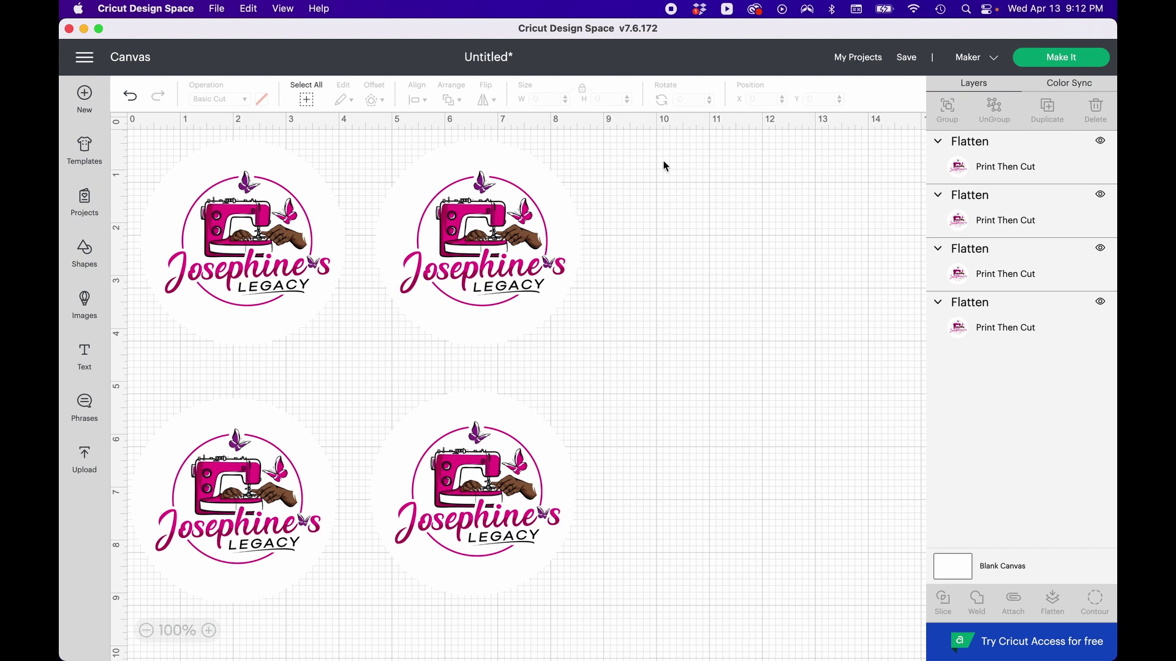
click(1081, 60)
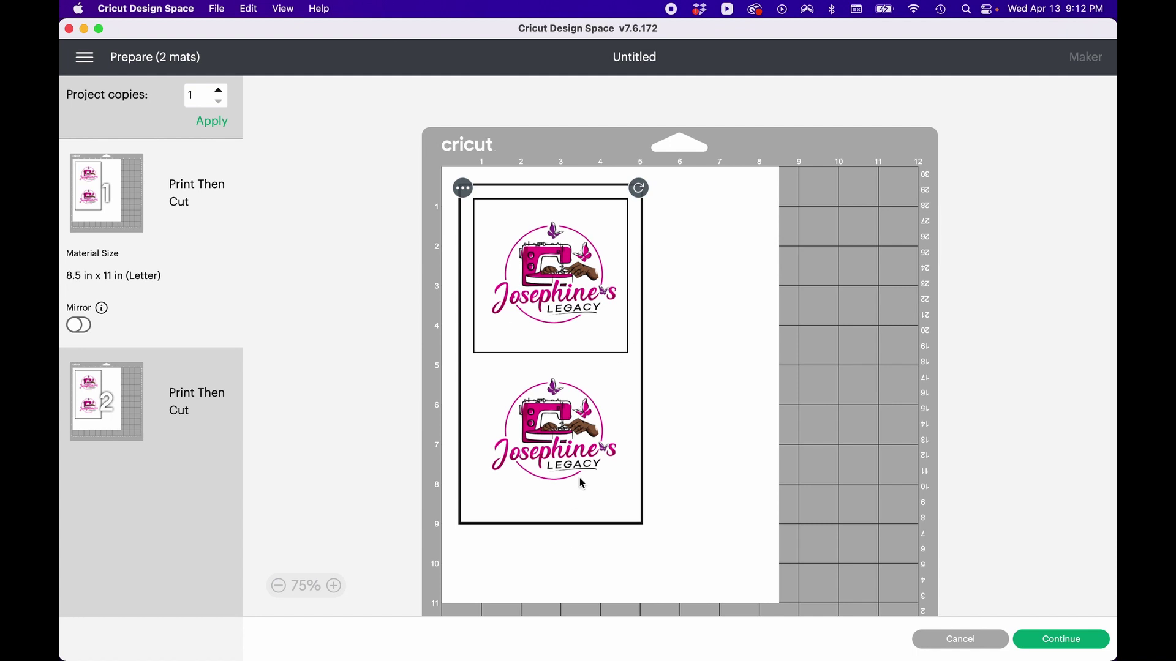
scroll(586, 444, up, 2)
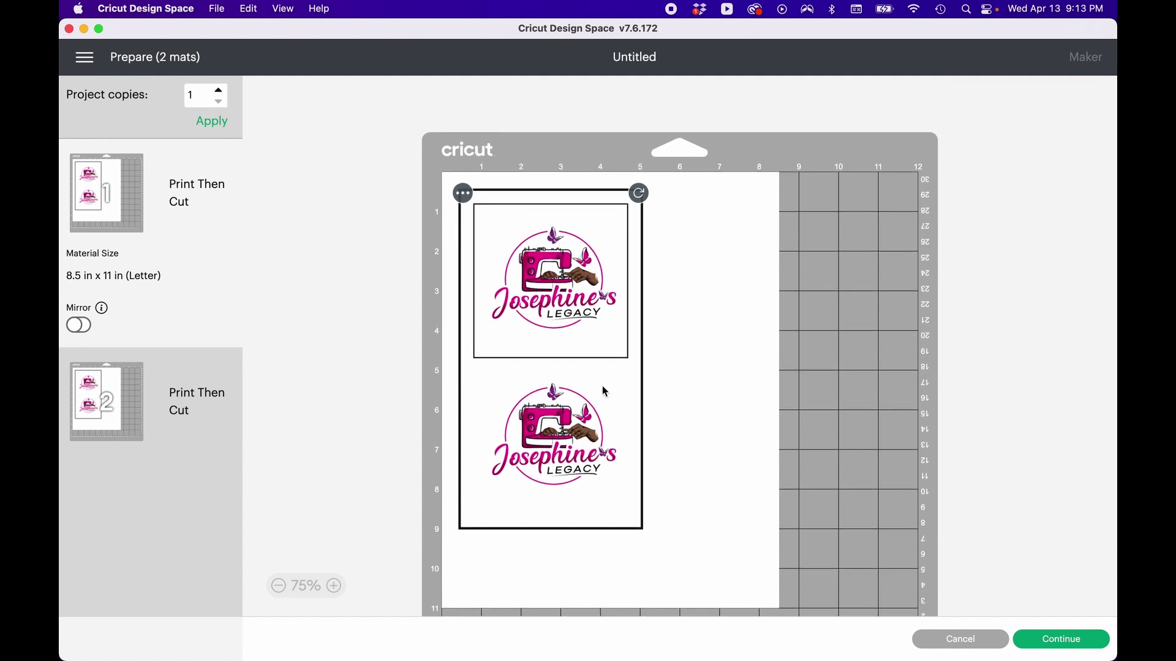
scroll(605, 392, down, 3)
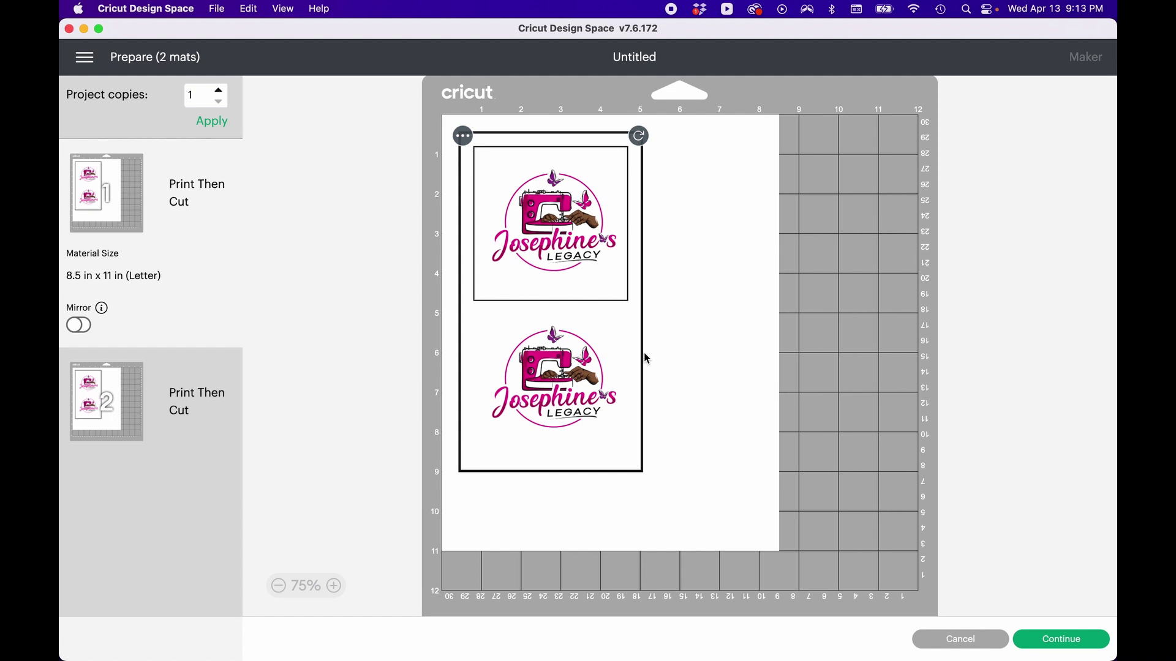
scroll(644, 355, down, 2)
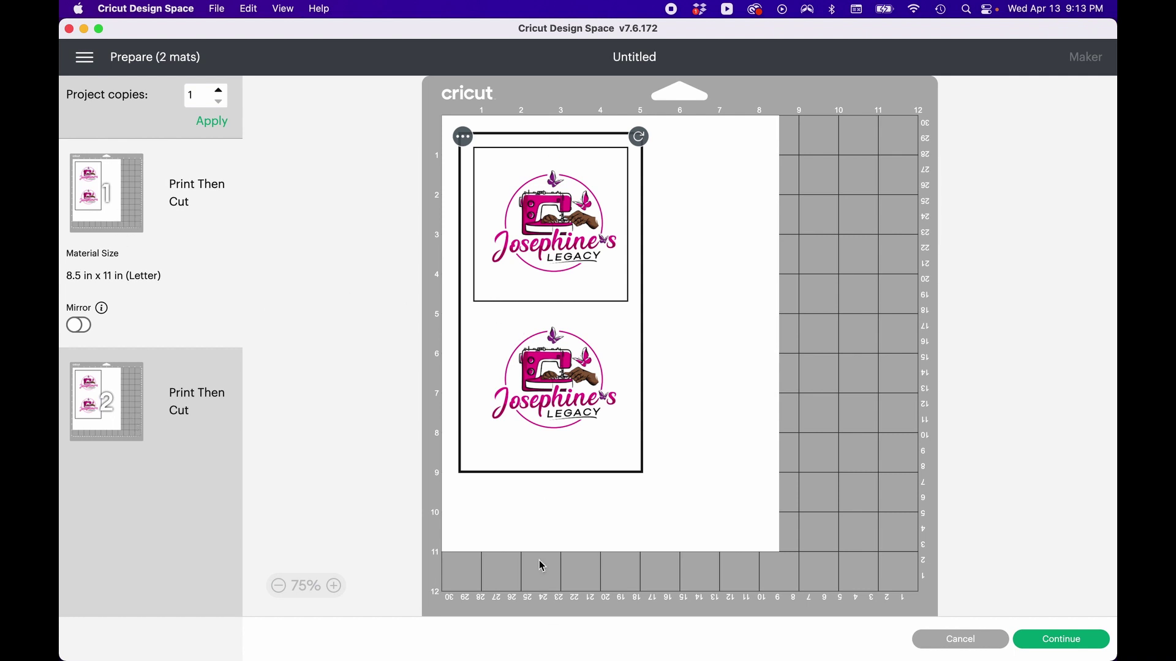
click(960, 640)
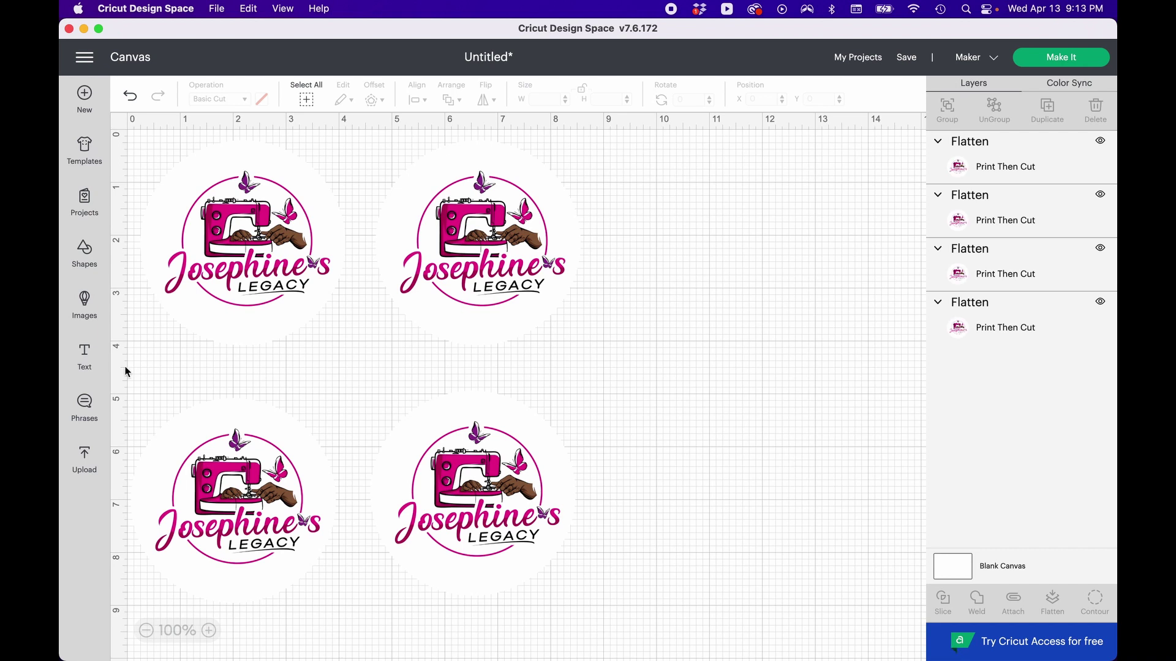
Delete the two lower labels and the upper-right copy, keeping only the original label in the canvas's upper-left corner.
click(305, 188)
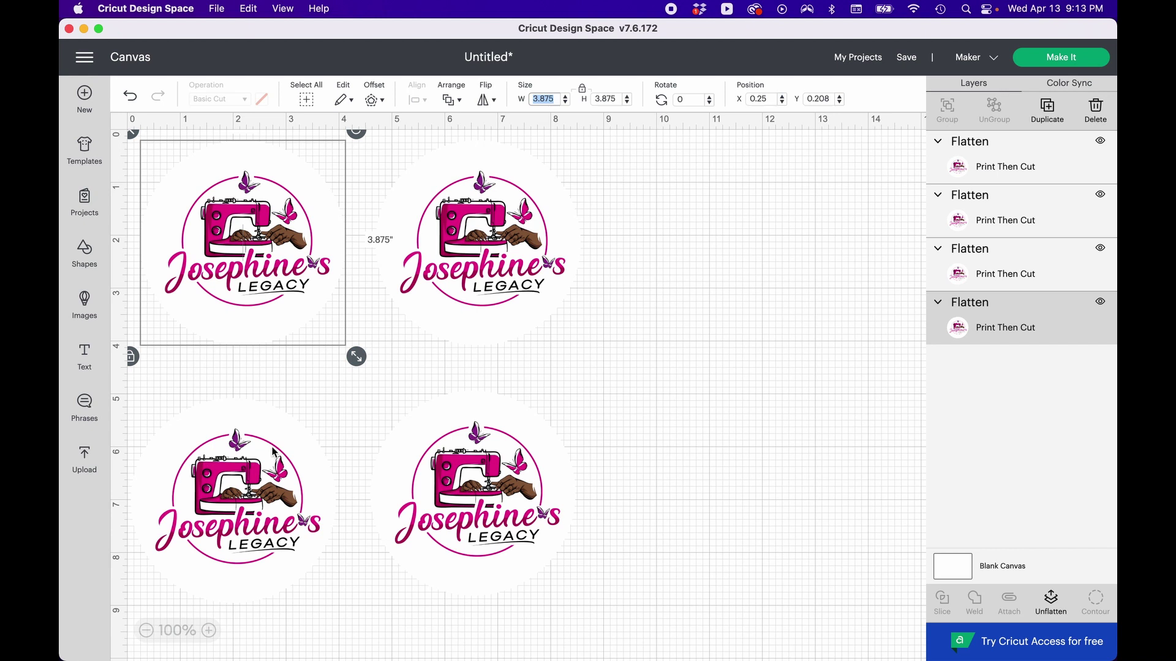
click(280, 468)
key(Delete)
click(460, 463)
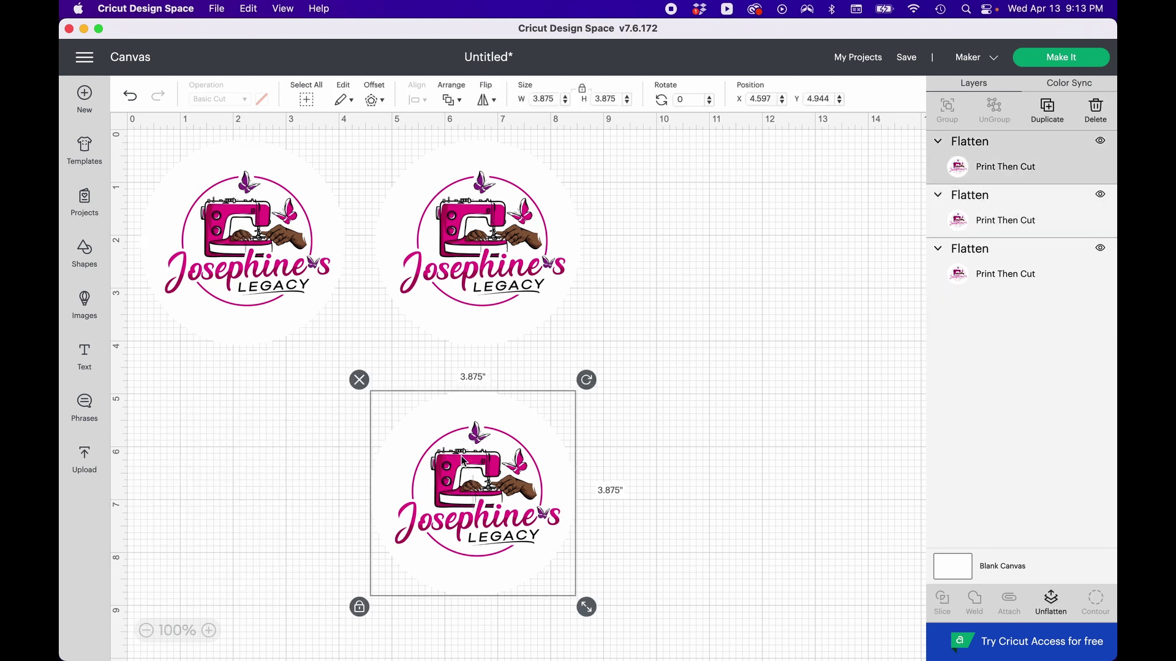
key(Delete)
click(484, 311)
key(Delete)
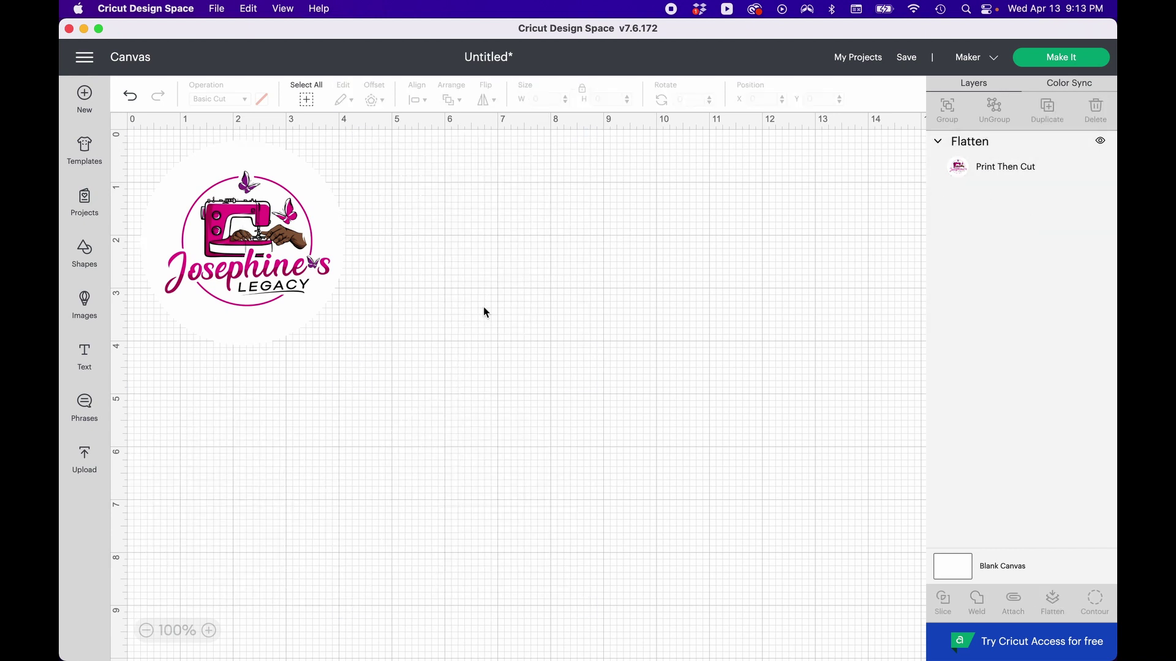
Resize the remaining label to 1.96 inches wide and 1.96 inches high.
click(330, 230)
click(553, 99)
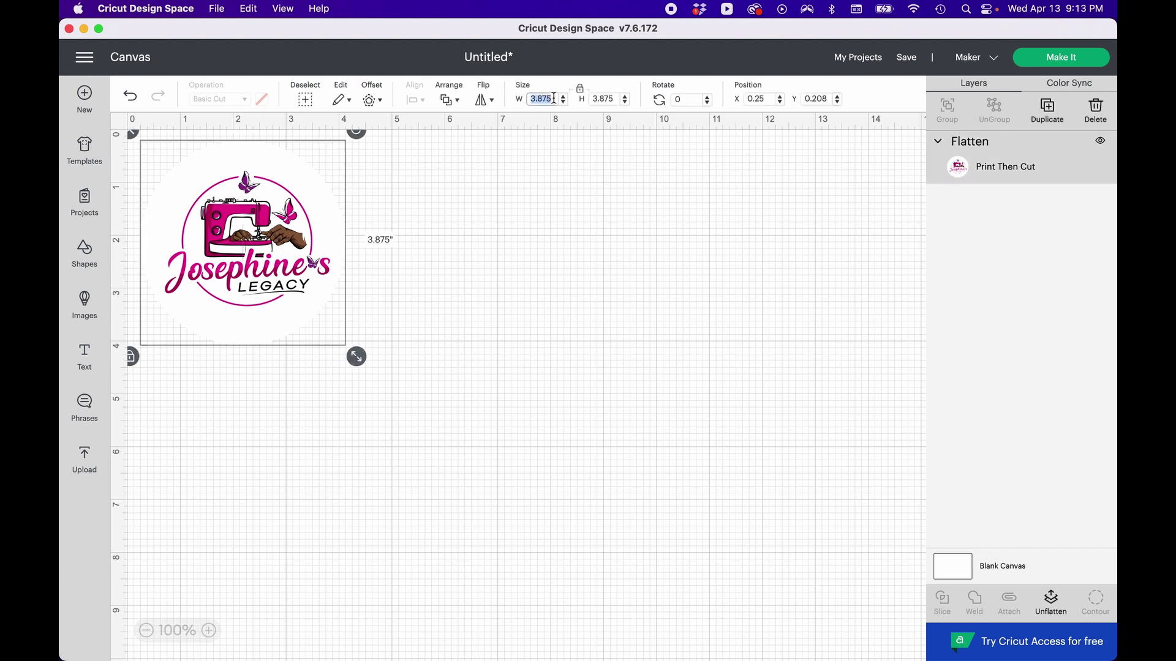
text(2)
click(614, 99)
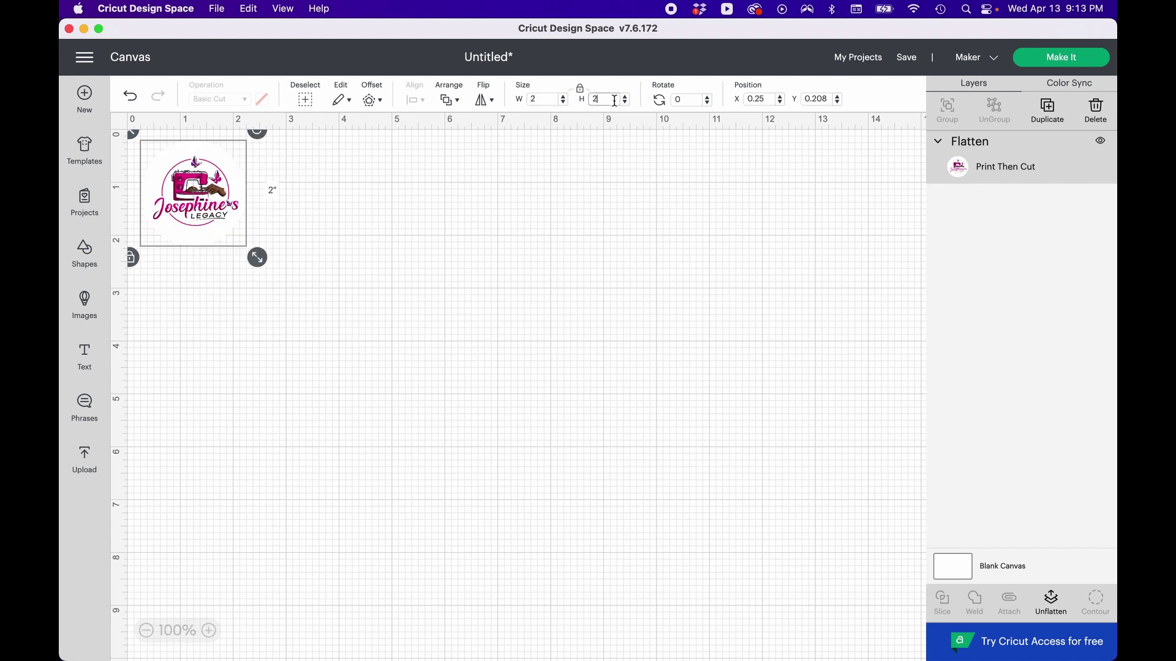
click(548, 99)
text(1.96)
key(Return)
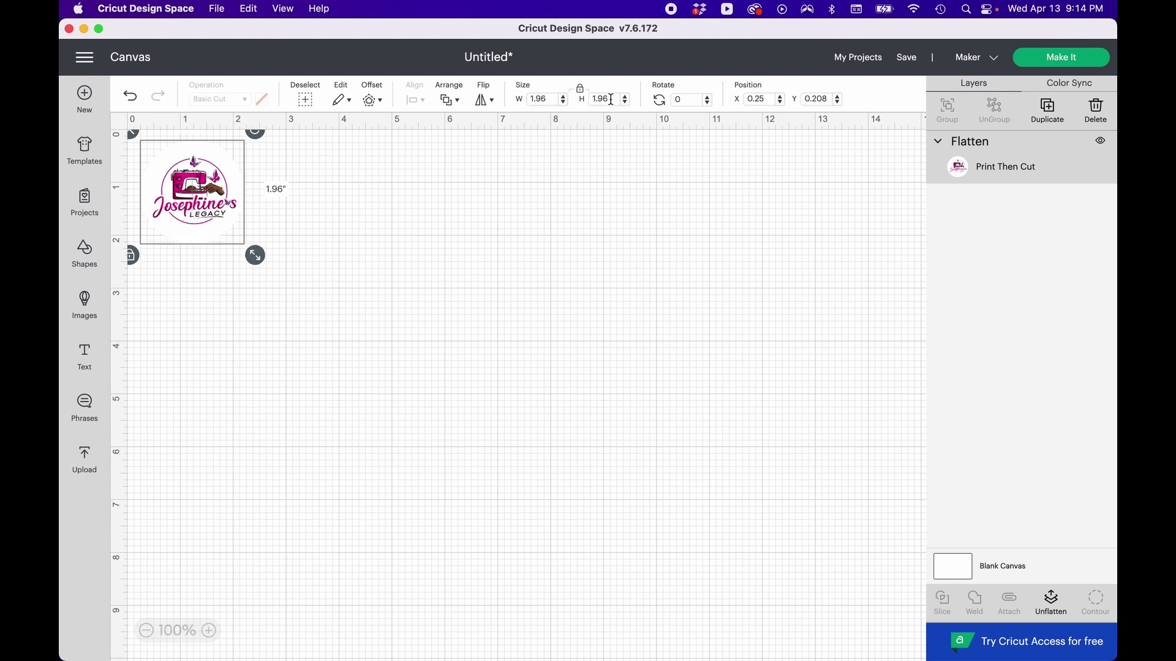
Move the resized label to about X 0.417, Y 0.278 and duplicate it three times to form a two-by-two grid.
drag(222, 169, 303, 210)
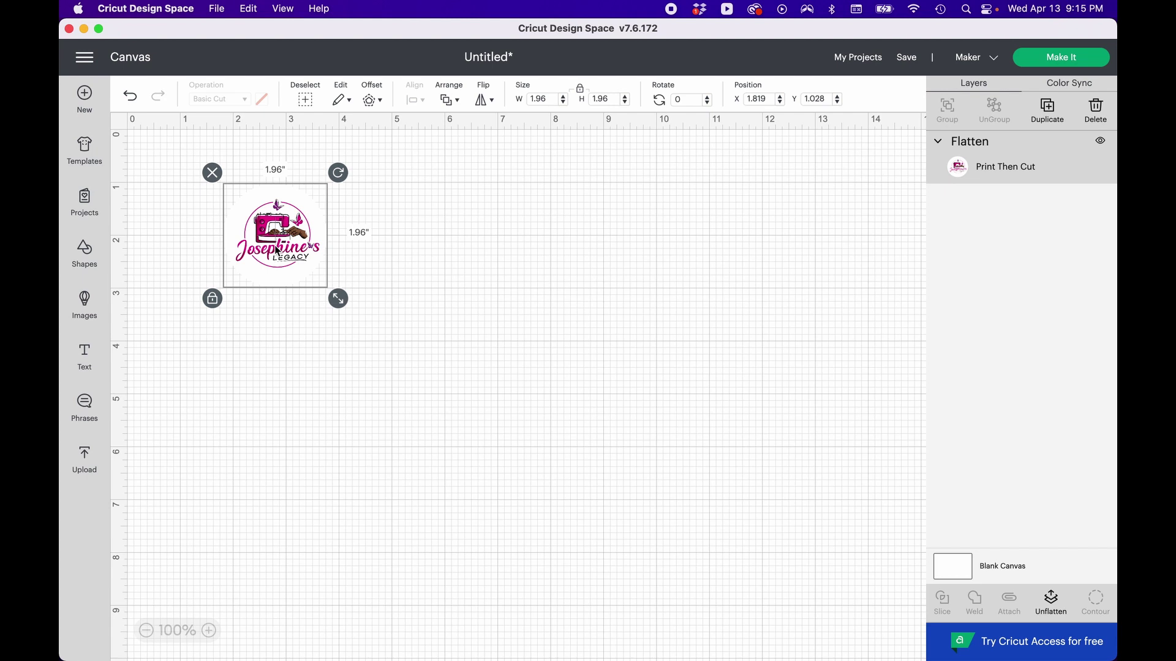
drag(289, 264, 215, 225)
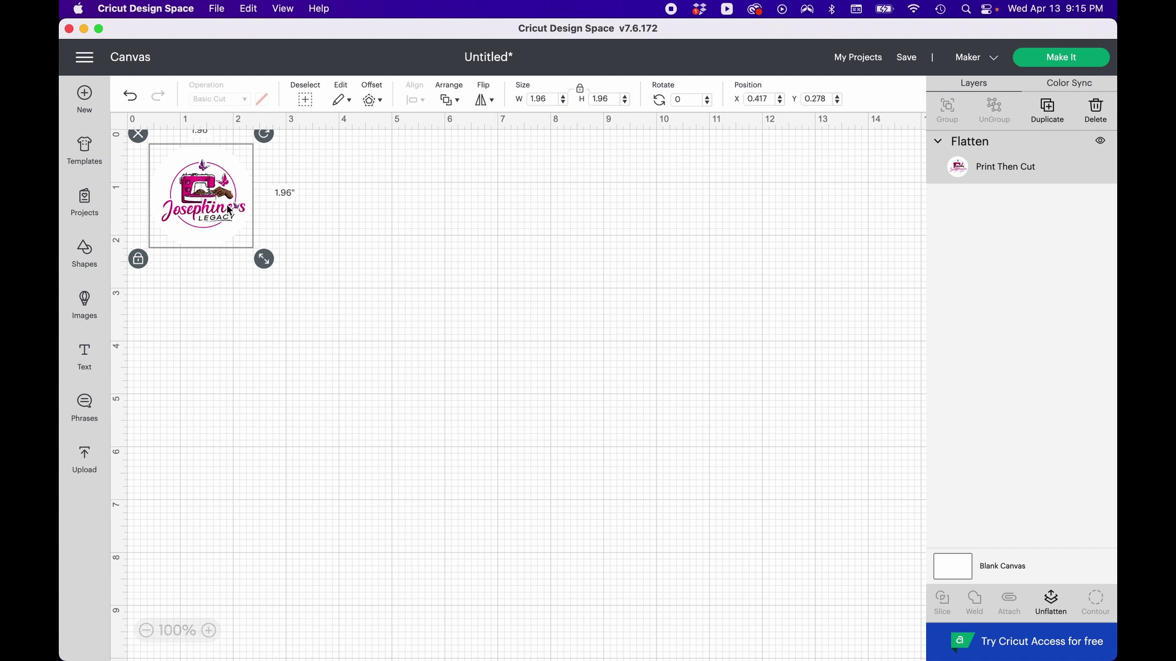
key(super+d)
drag(229, 210, 321, 310)
key(super+d)
click(1044, 111)
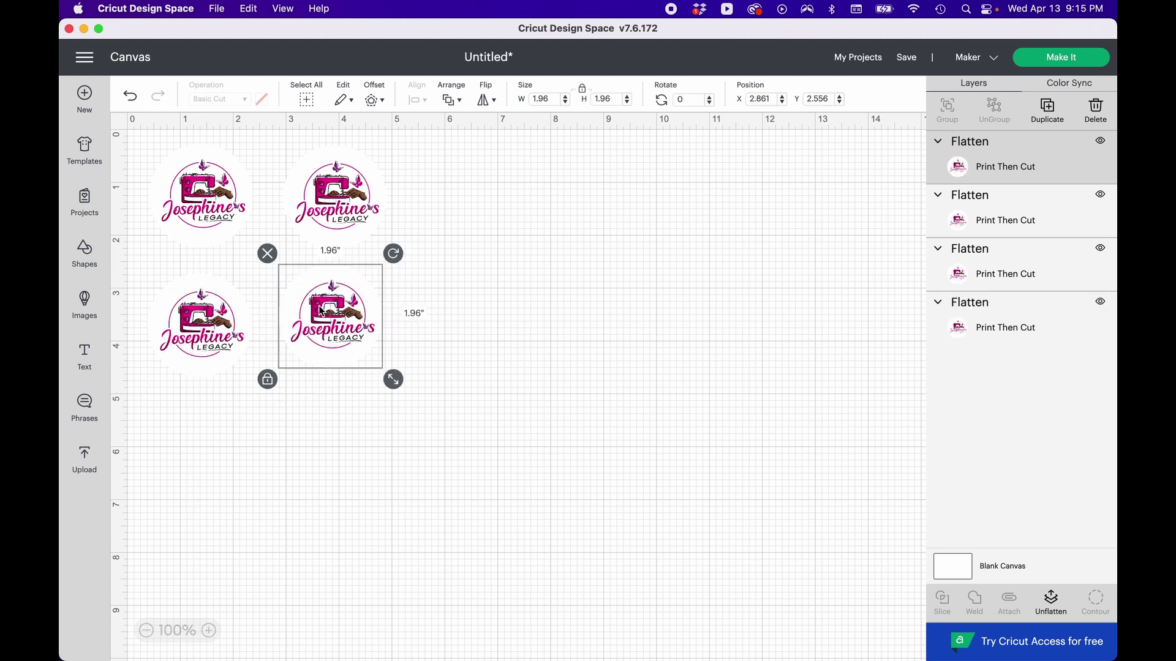
click(703, 347)
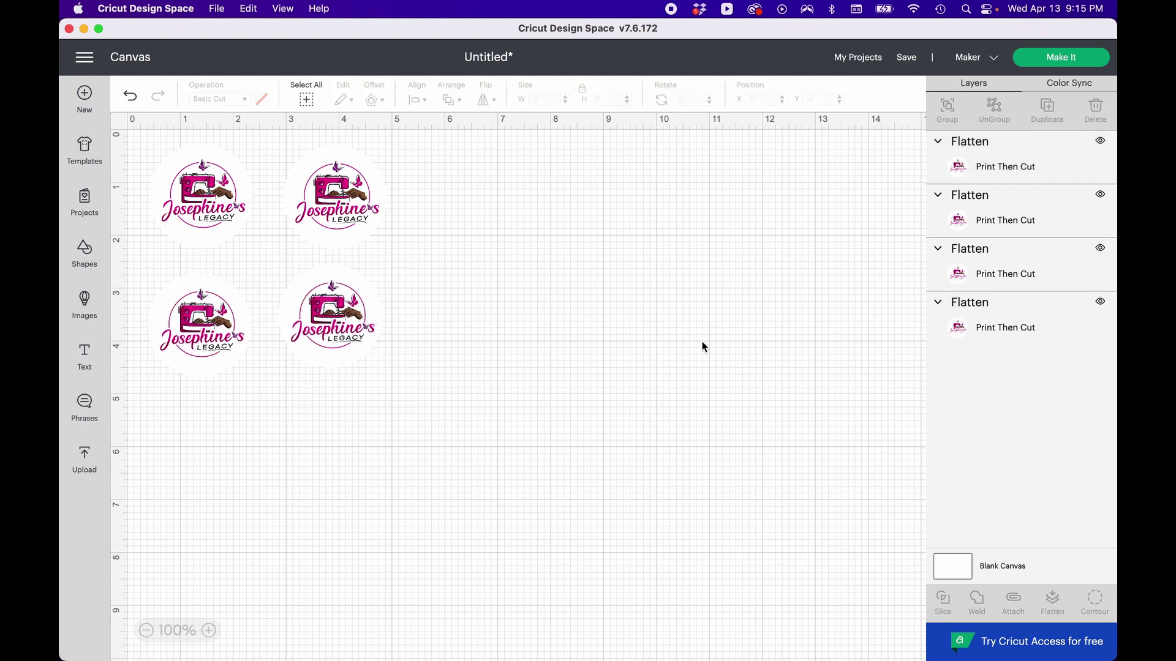
Preview the labels on the mat and move the second and third labels of the top row down into a single column.
click(1070, 61)
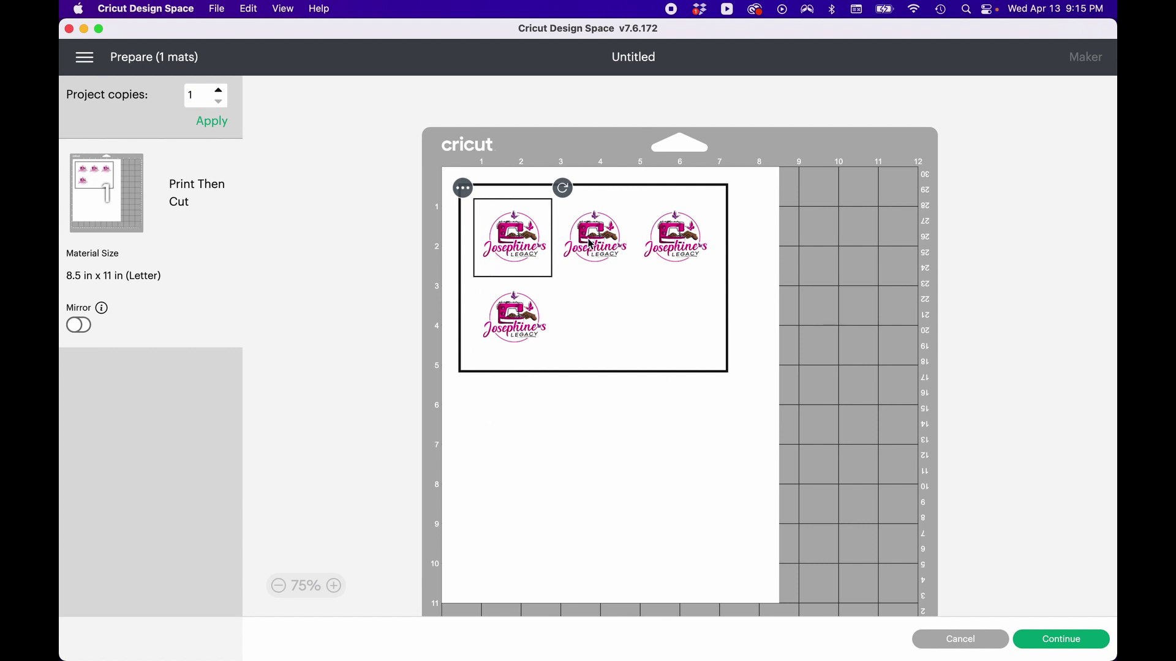
drag(591, 244, 499, 428)
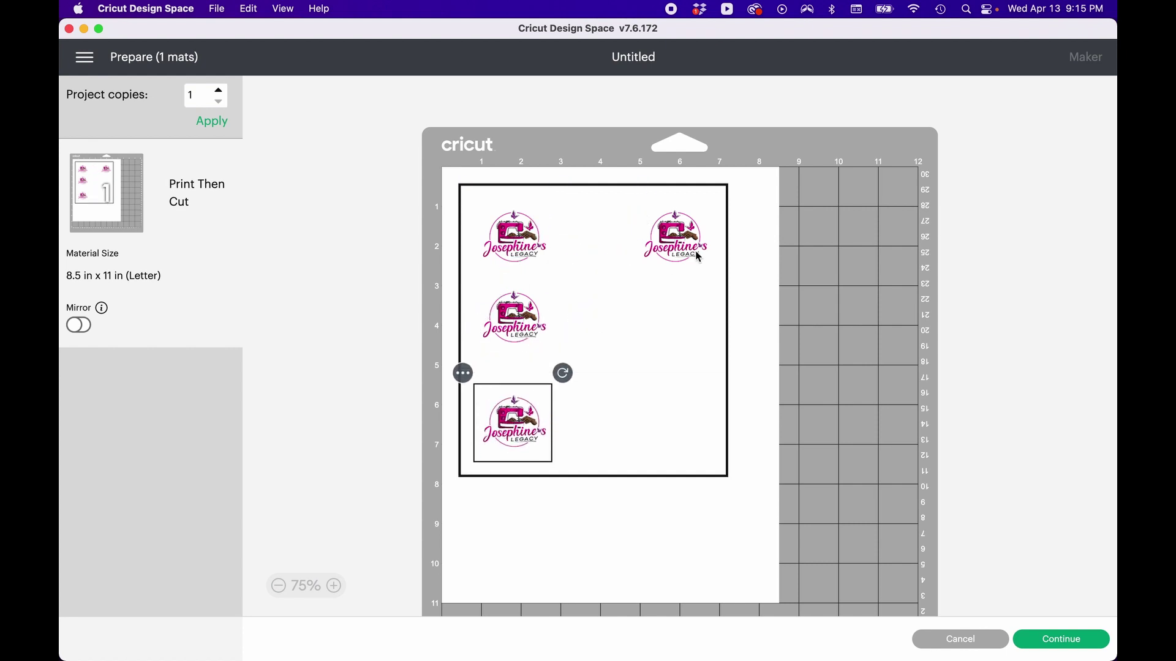
drag(681, 234, 511, 548)
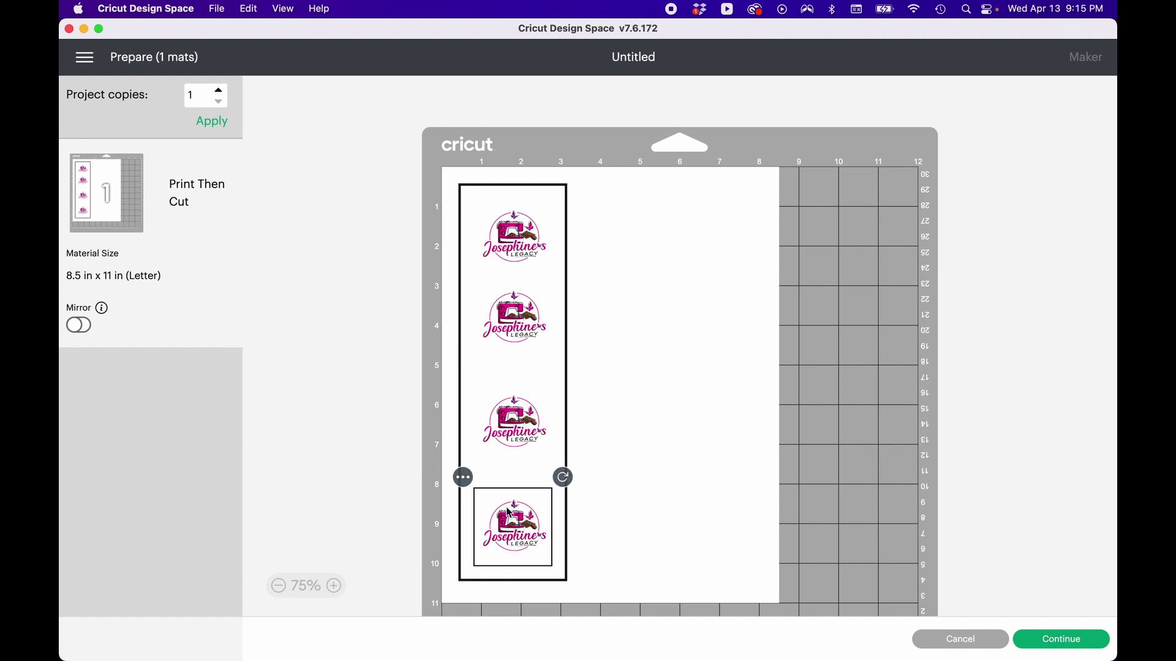
Move the two lowest labels on the mat beside the upper two to make a compact two-by-two layout.
drag(523, 426, 623, 229)
drag(517, 528, 617, 319)
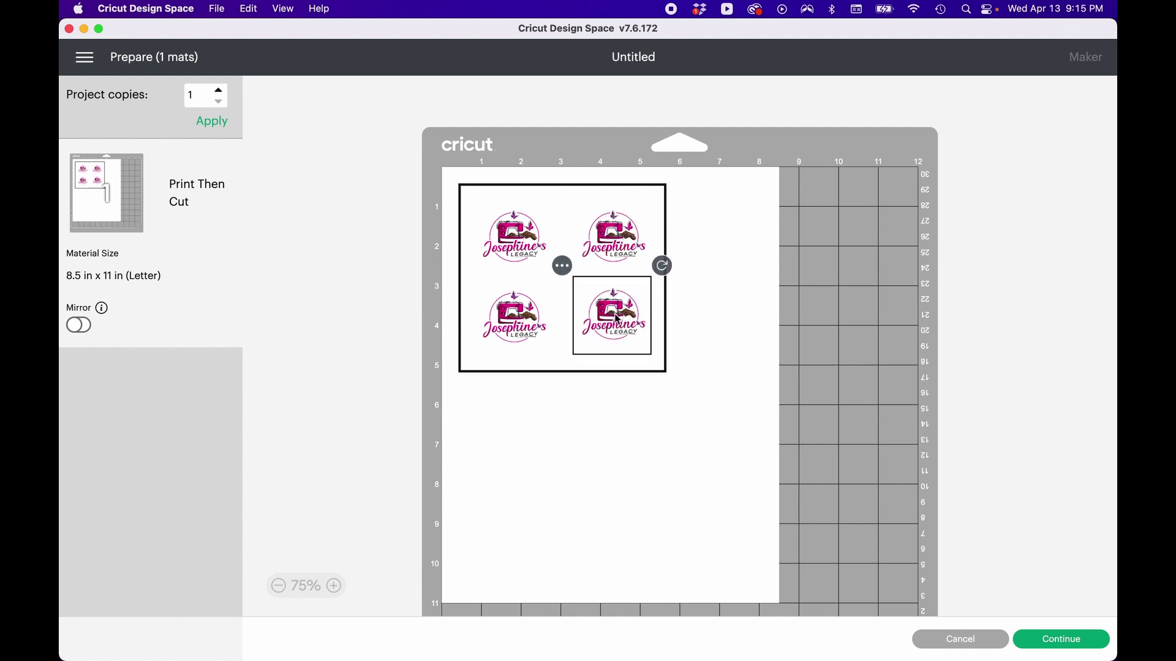
click(715, 314)
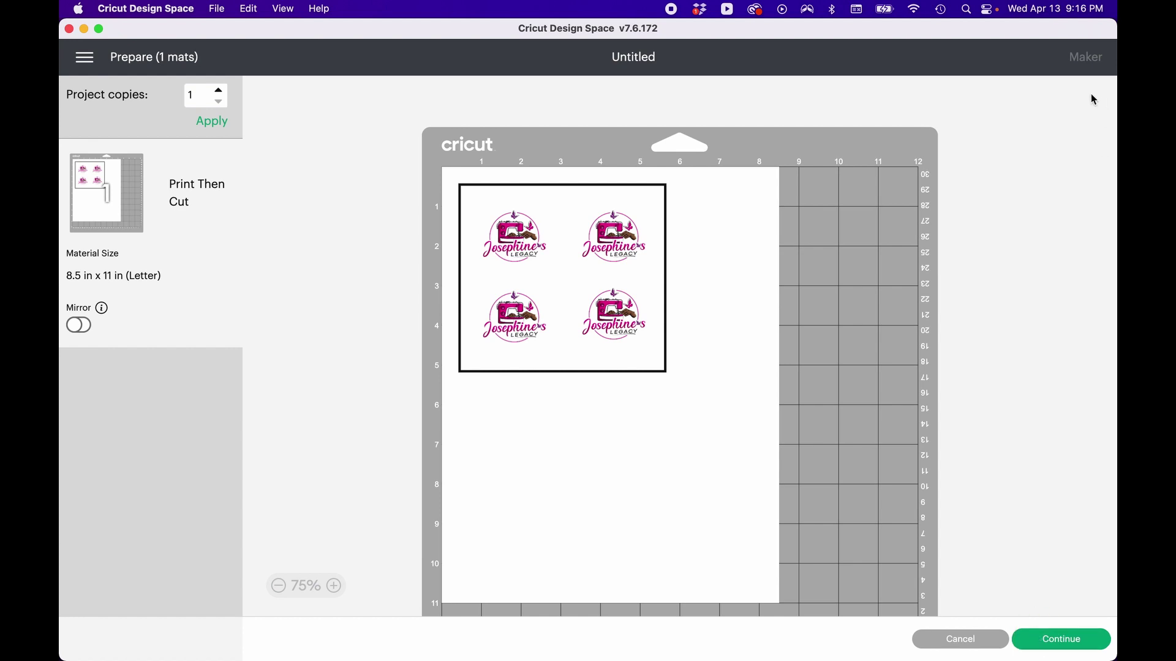
Continue to the Make stage, check which machines can be connected, and return to the mat preview.
click(1051, 637)
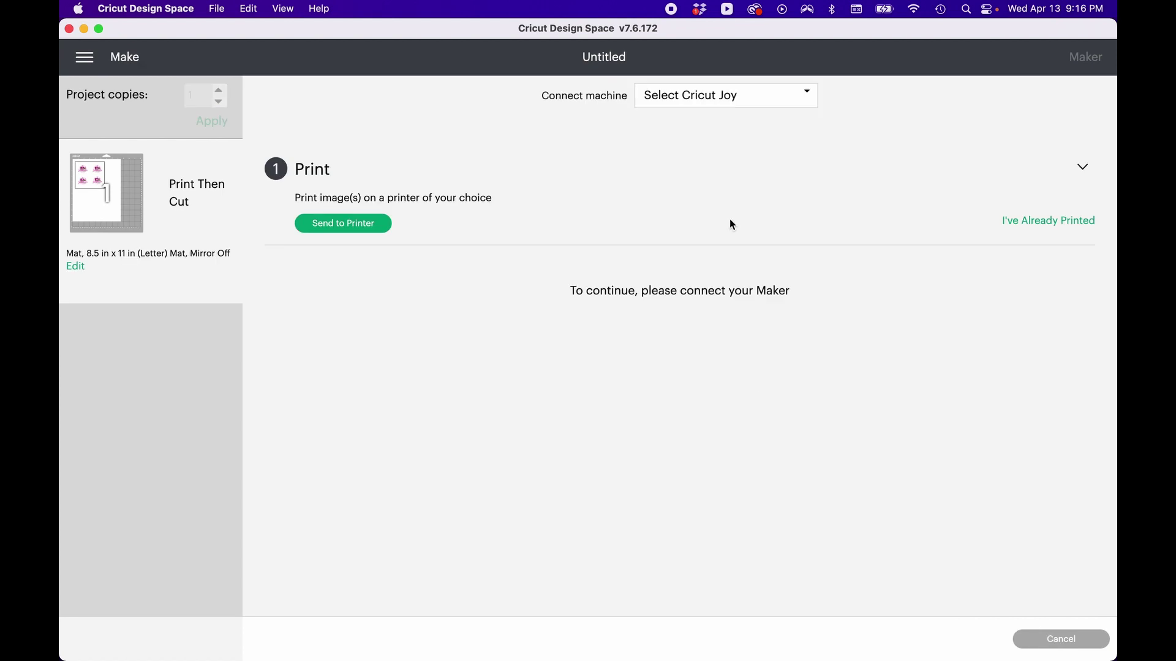
click(760, 102)
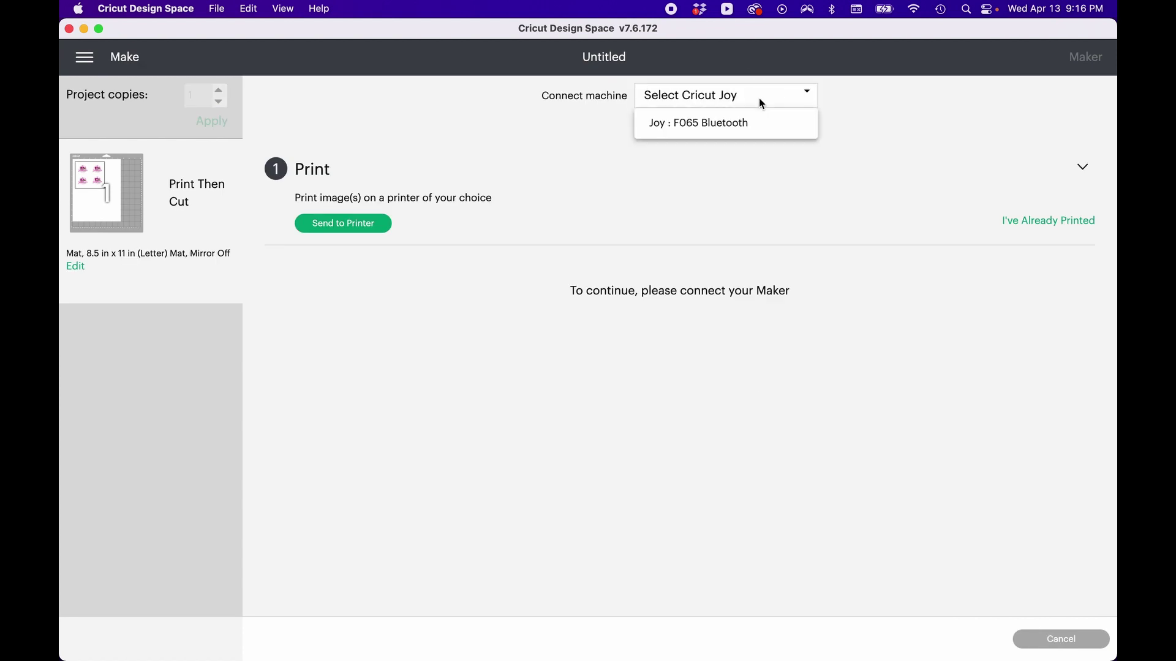
click(848, 155)
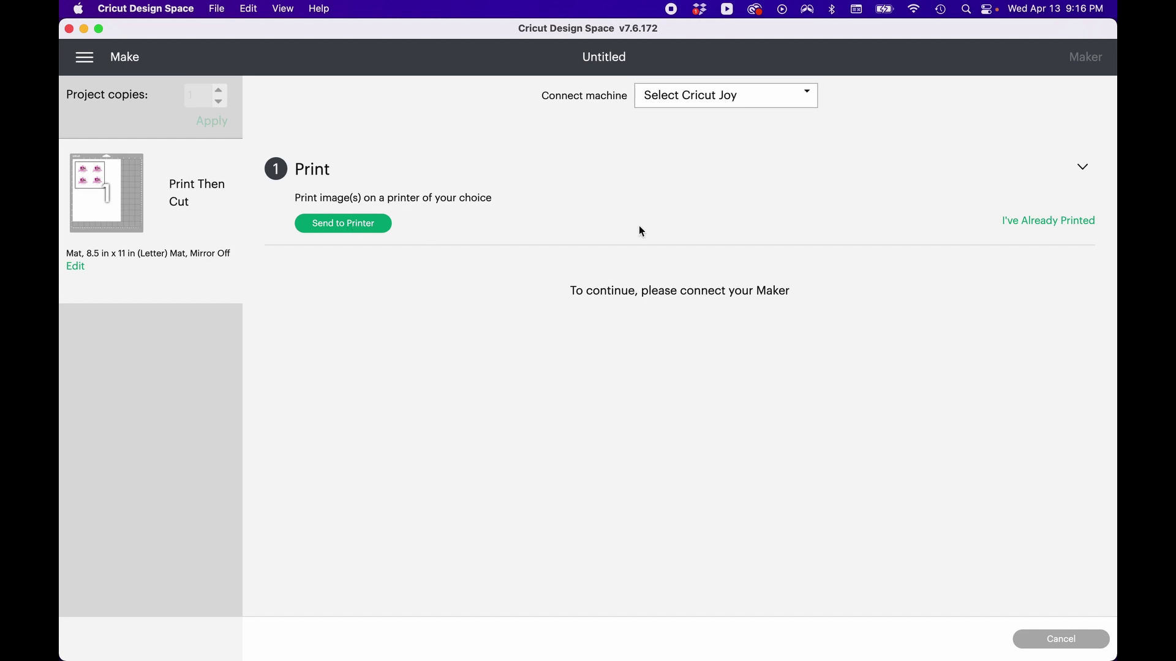
mouse_move(92, 177)
click(1047, 641)
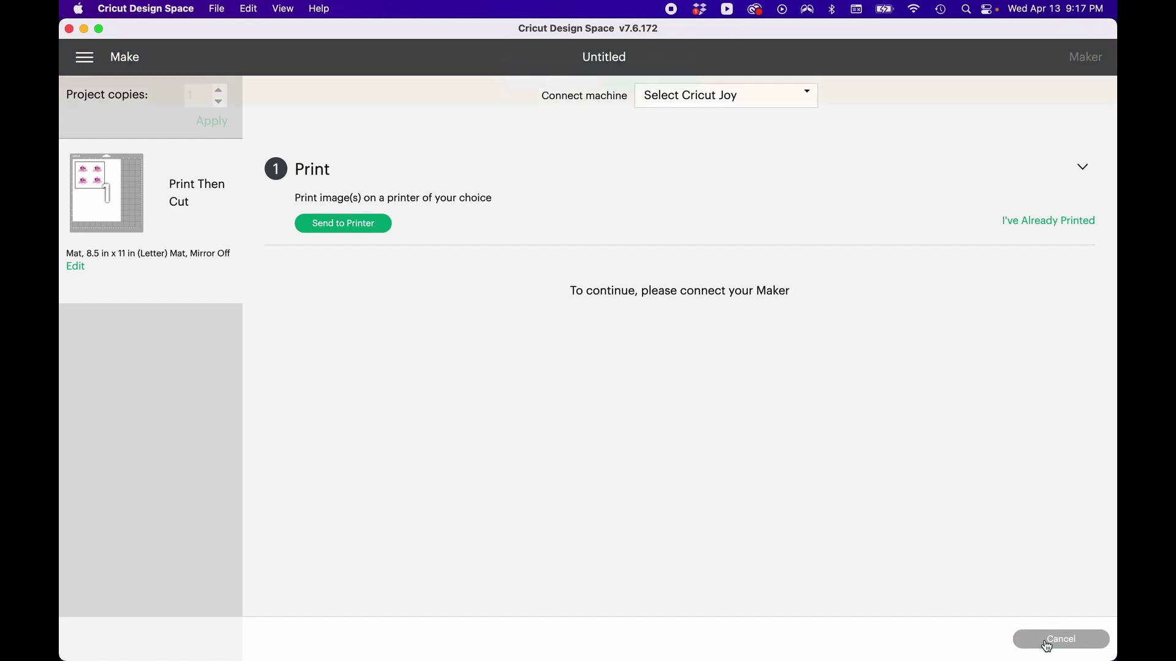
click(667, 84)
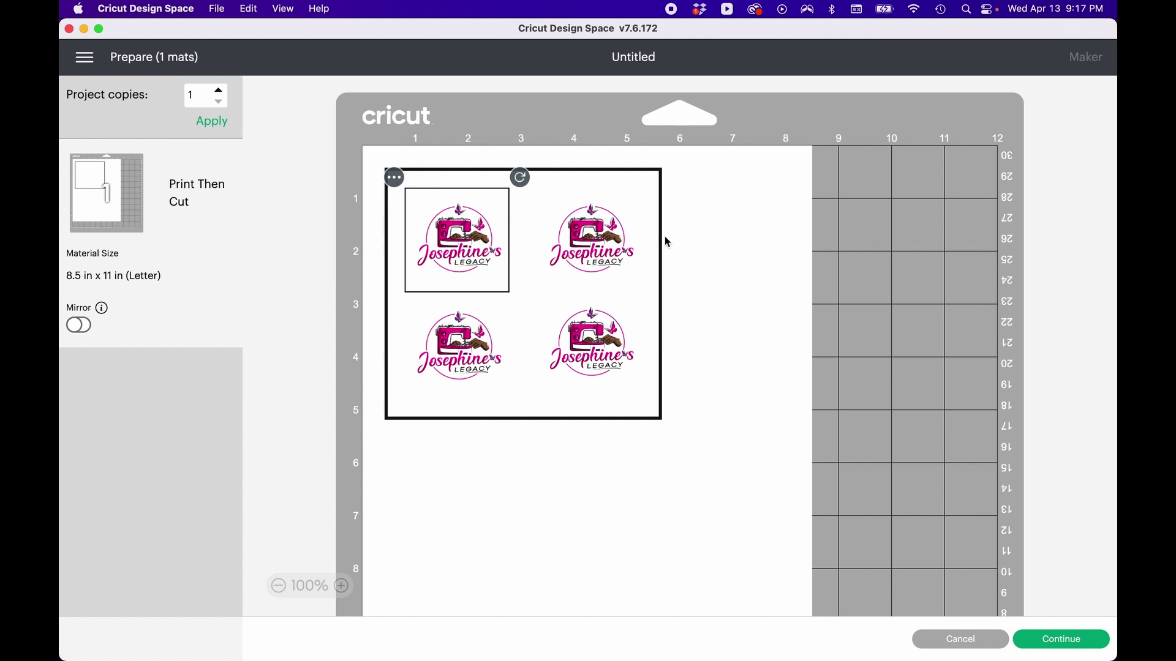
Examine the four-label layout and the remaining space on the letter-size page of the mat preview.
click(771, 223)
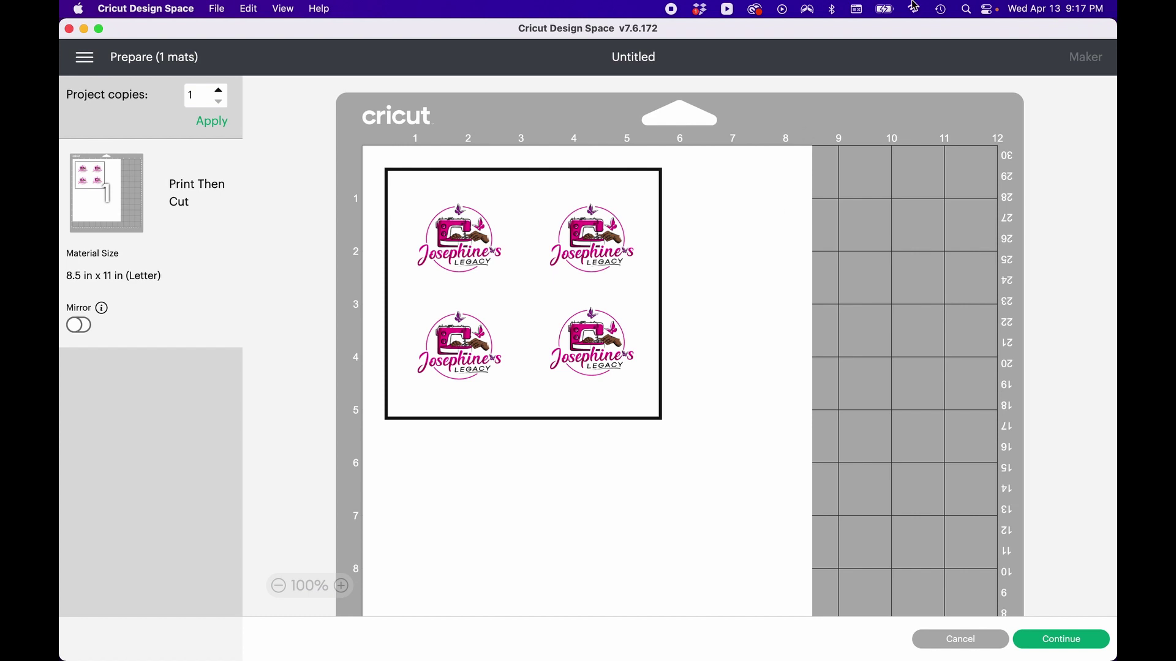
scroll(735, 360, down, 8)
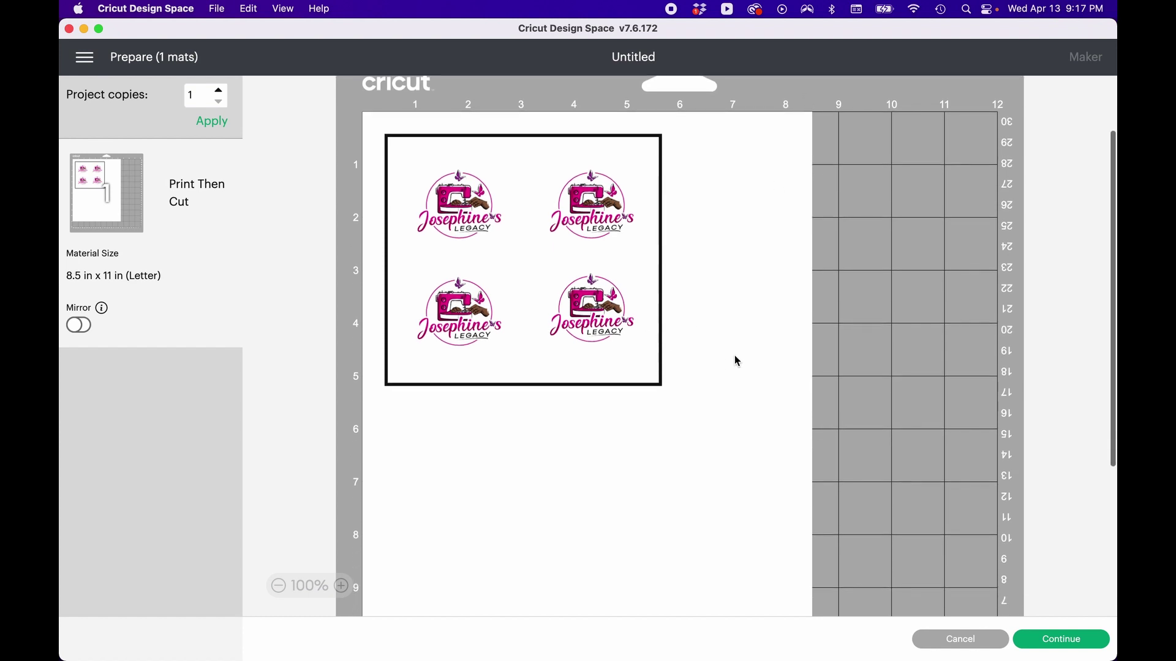
scroll(735, 360, up, 8)
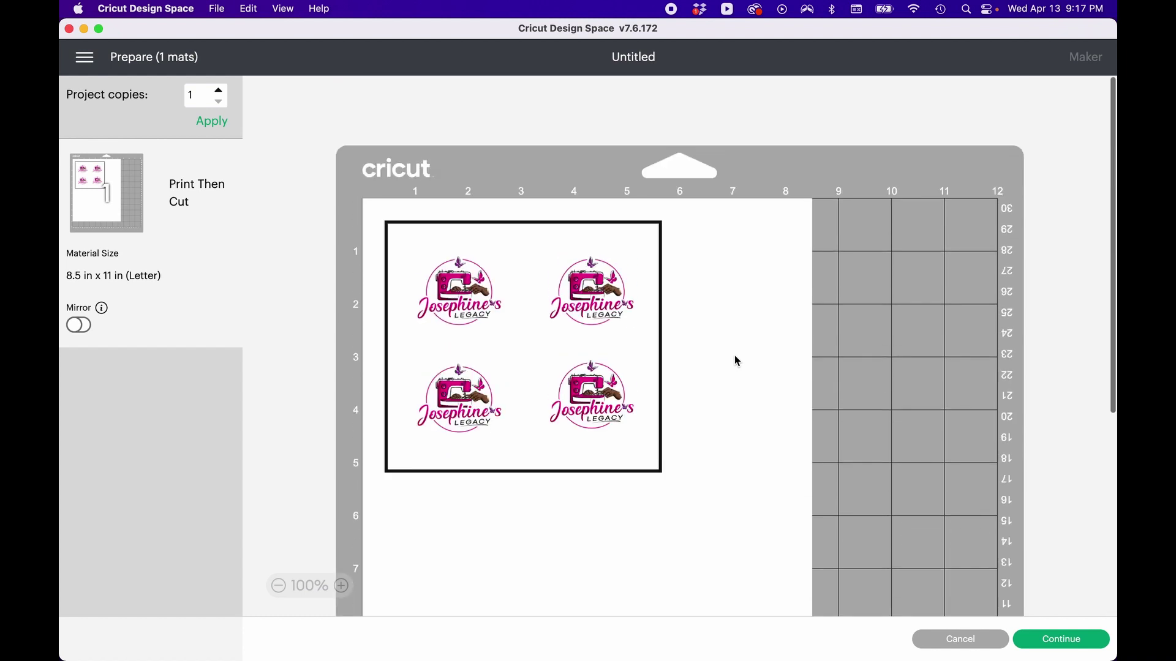
scroll(735, 360, down, 8)
scroll(736, 360, up, 8)
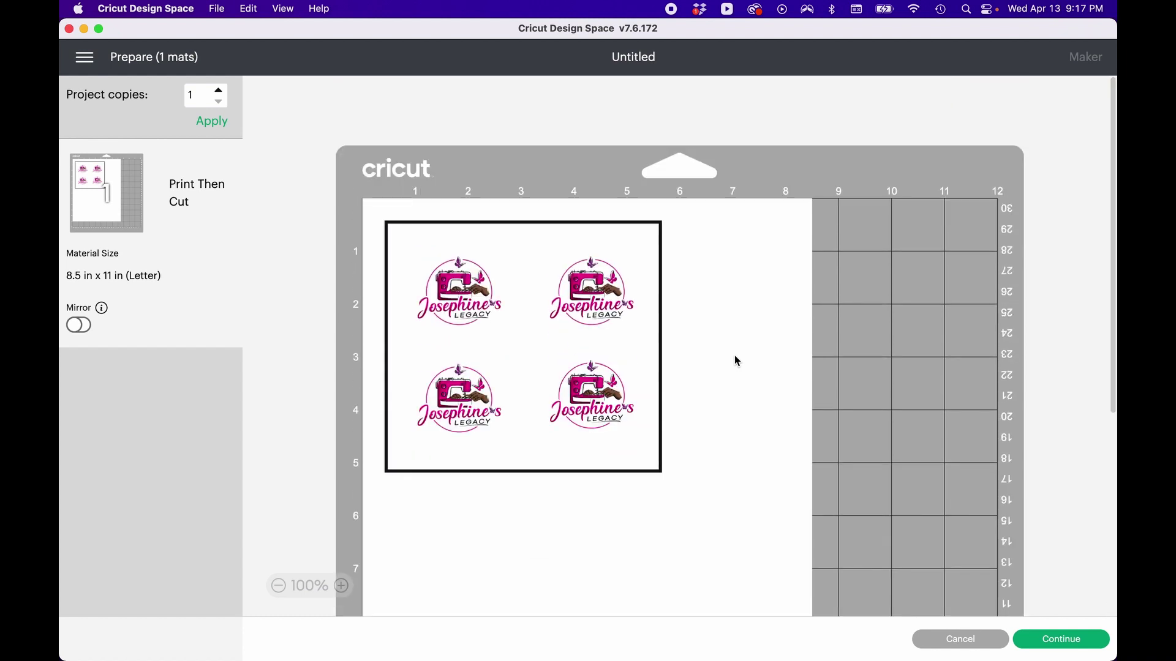
scroll(736, 360, down, 1)
scroll(736, 360, up, 1)
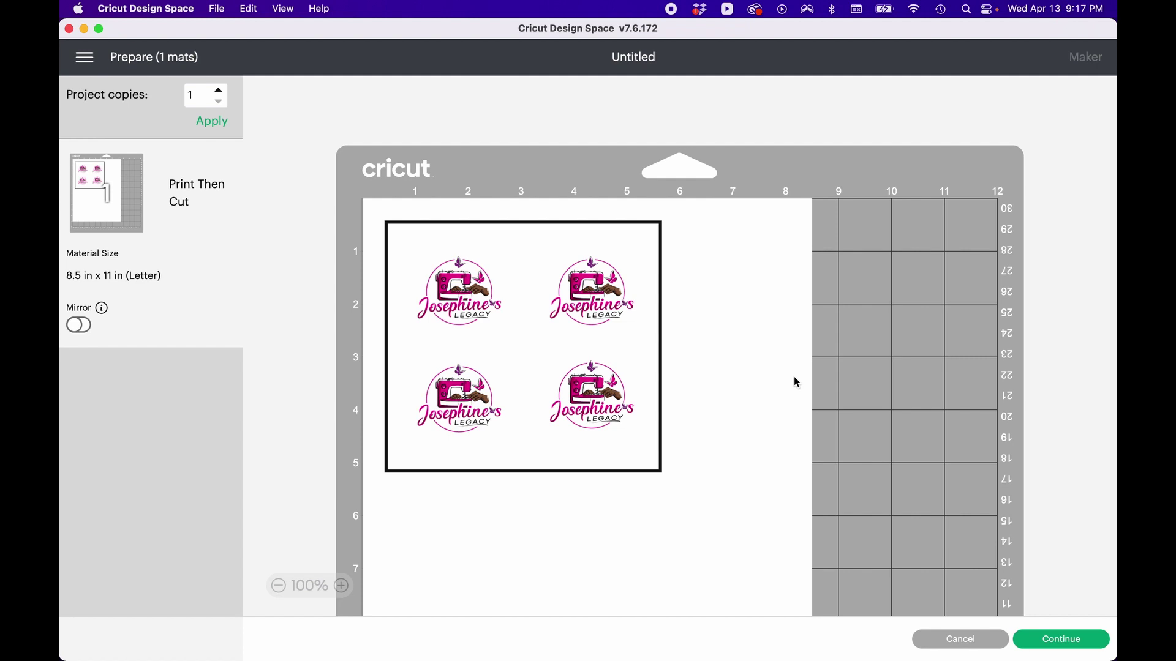
scroll(752, 486, down, 3)
scroll(754, 490, up, 3)
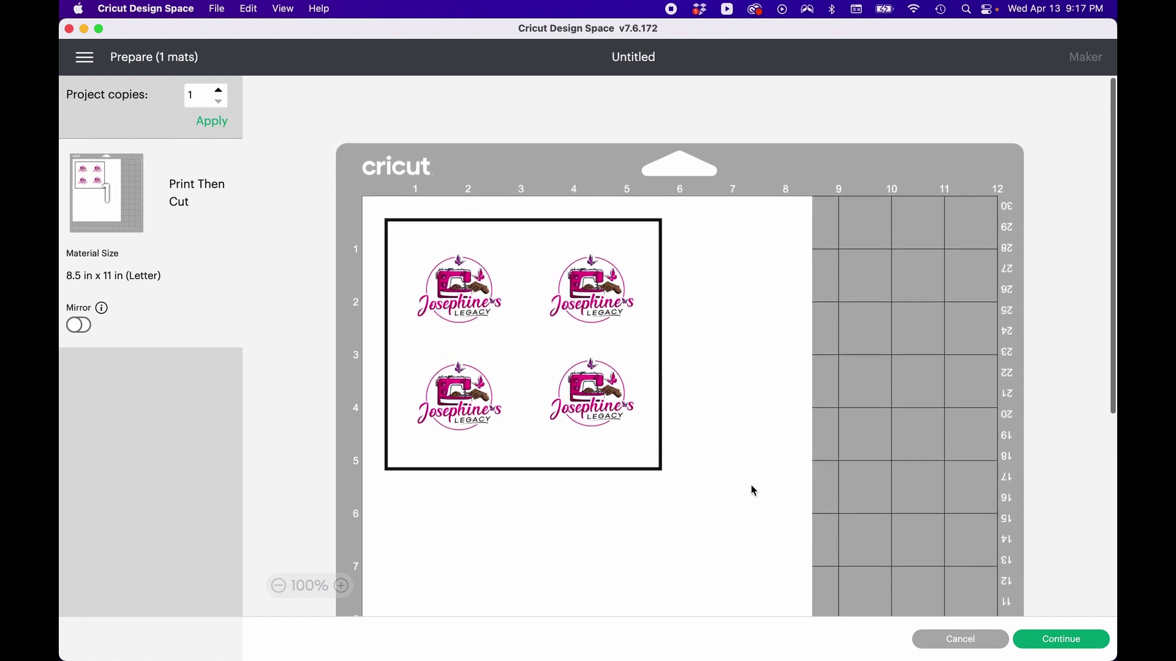